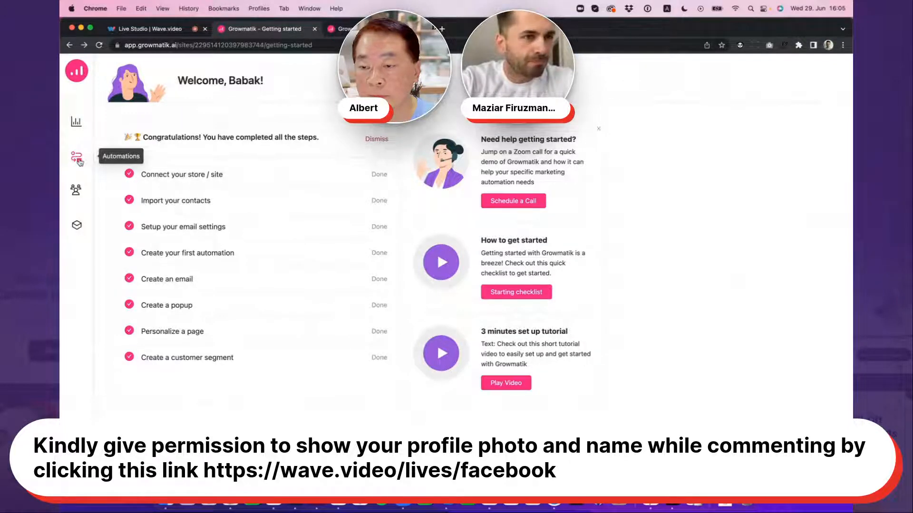
Create a new automation rule from scratch
click(77, 161)
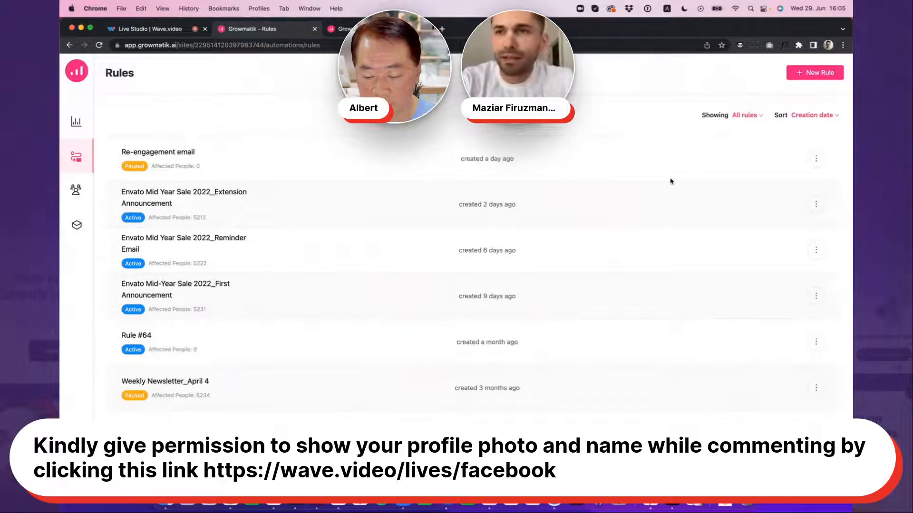
click(816, 72)
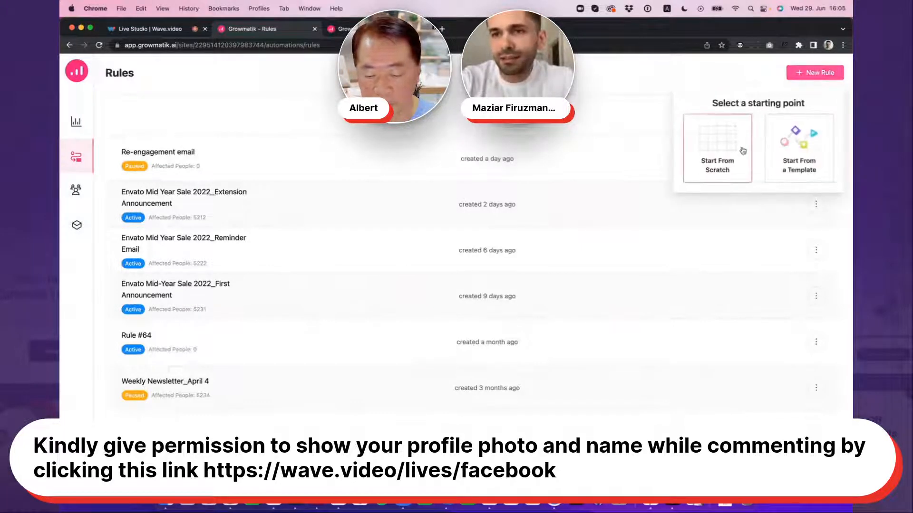
click(713, 150)
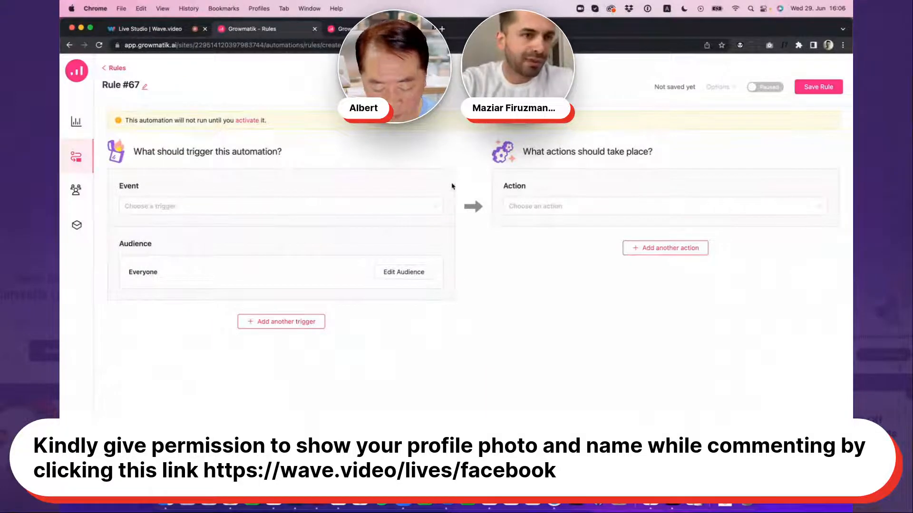
Examine the trigger events available for the rule, from website and email activity to WooCommerce events
click(406, 209)
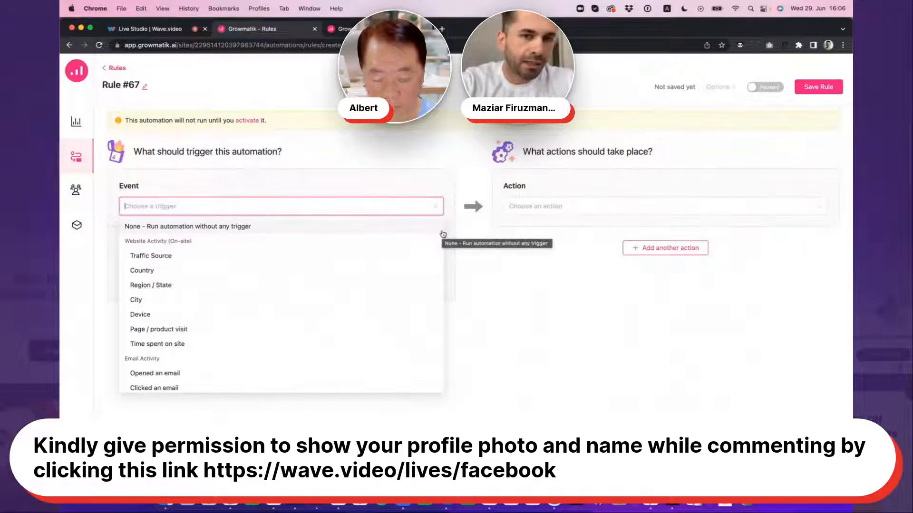
scroll(442, 243, down, 2)
scroll(443, 241, up, 1)
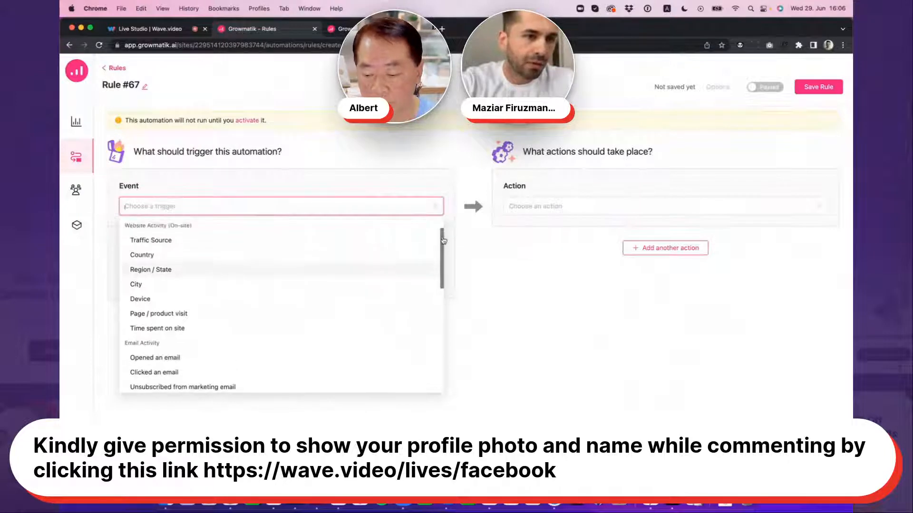
scroll(443, 240, up, 1)
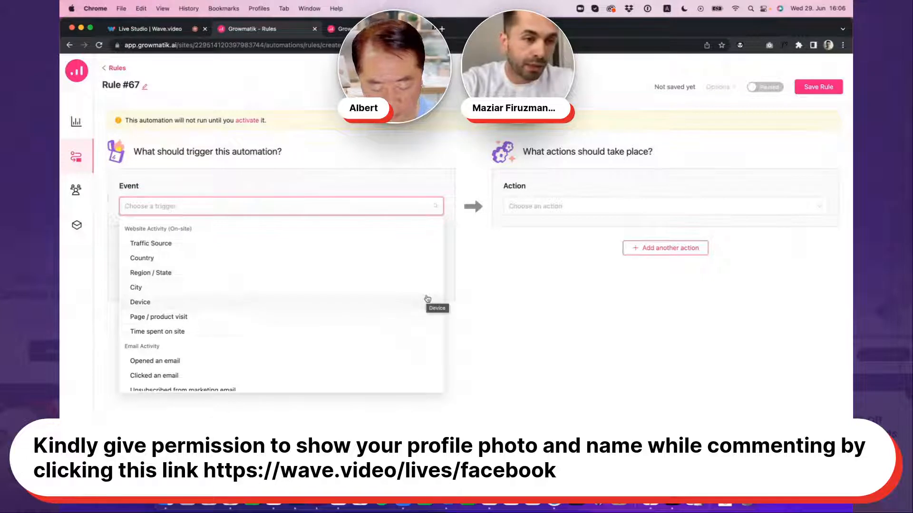
scroll(430, 300, down, 4)
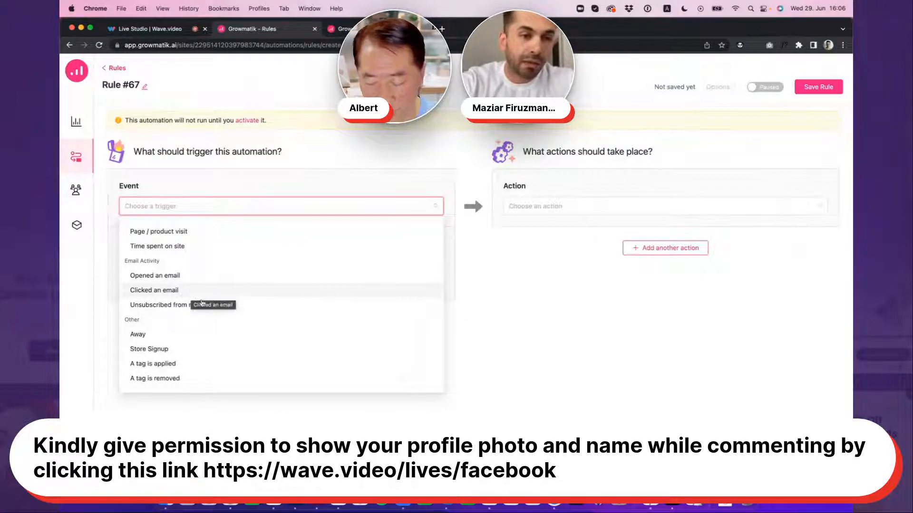
scroll(332, 306, down, 4)
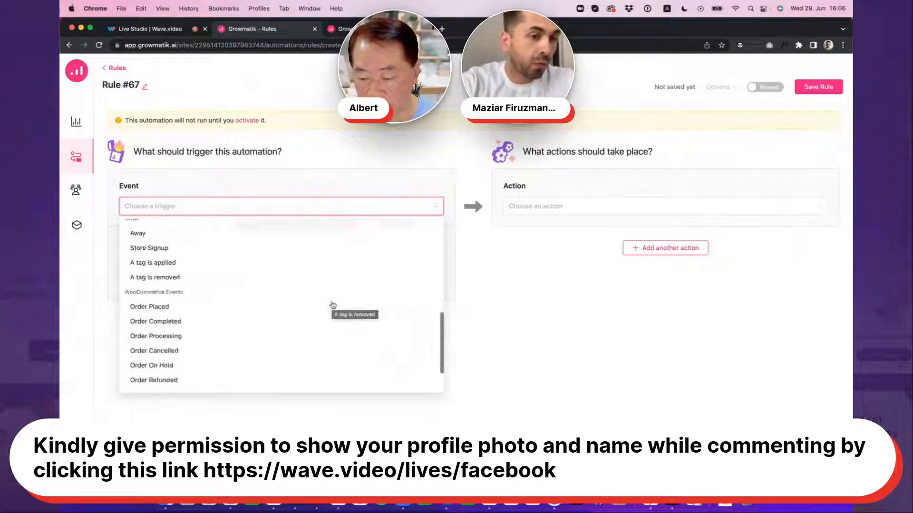
scroll(332, 306, down, 2)
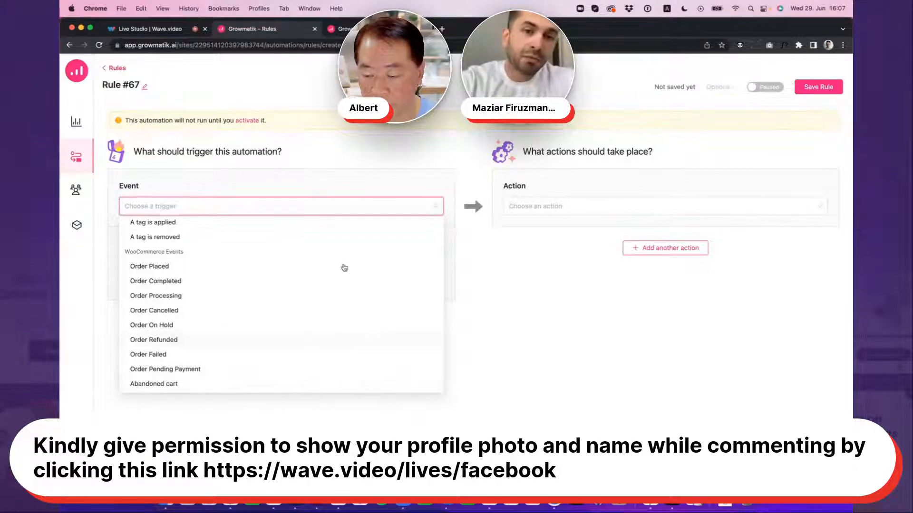
click(481, 304)
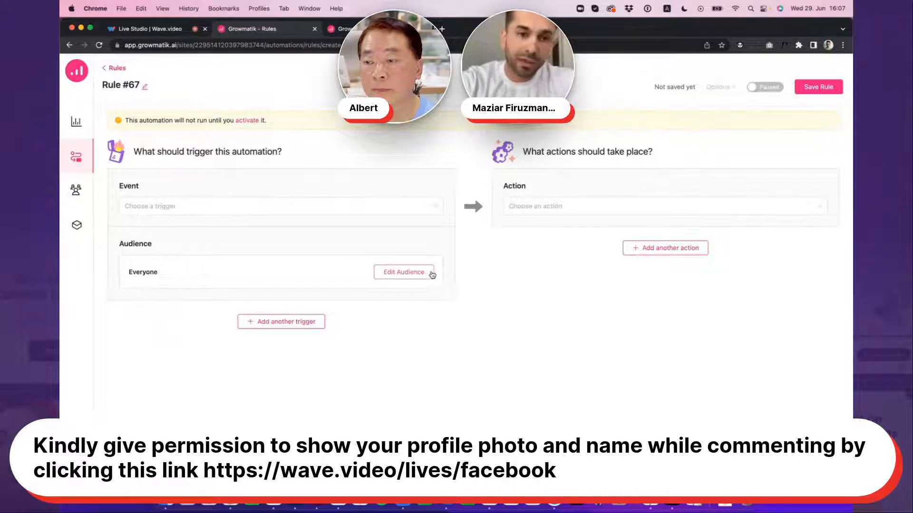
Examine the custom audience filters for personal details, site, shopping and email activity, leaving the audience unedited
click(405, 276)
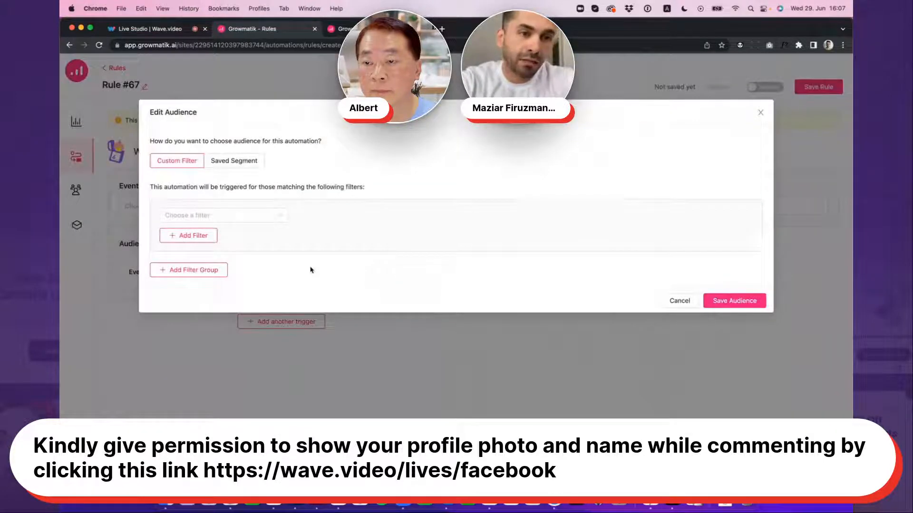
click(273, 215)
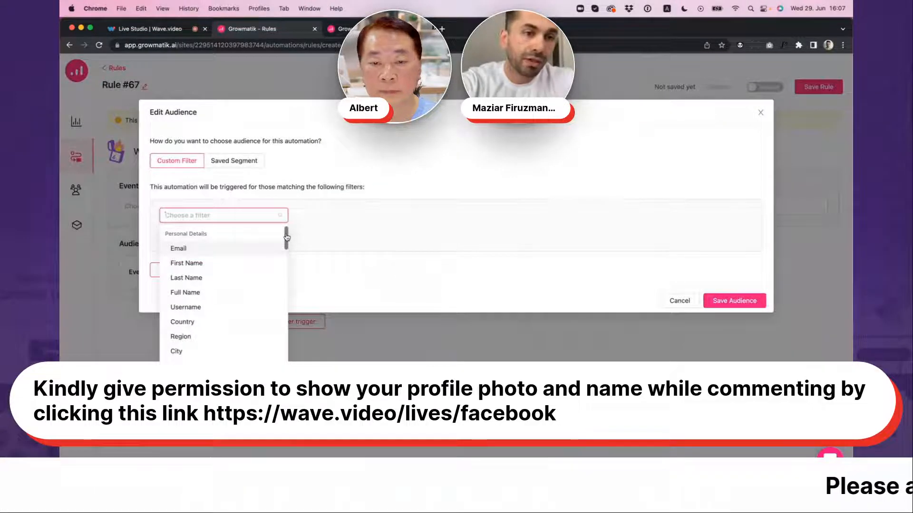
drag(287, 236, 285, 302)
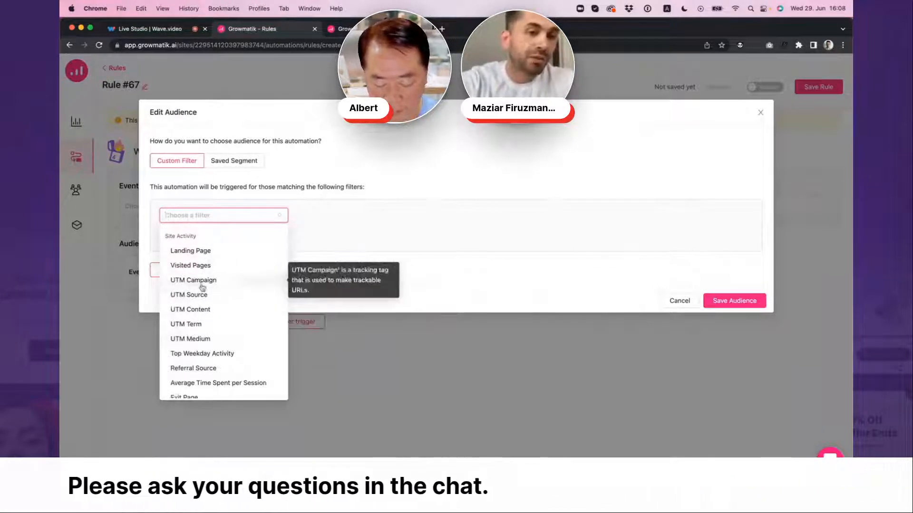
scroll(279, 281, down, 5)
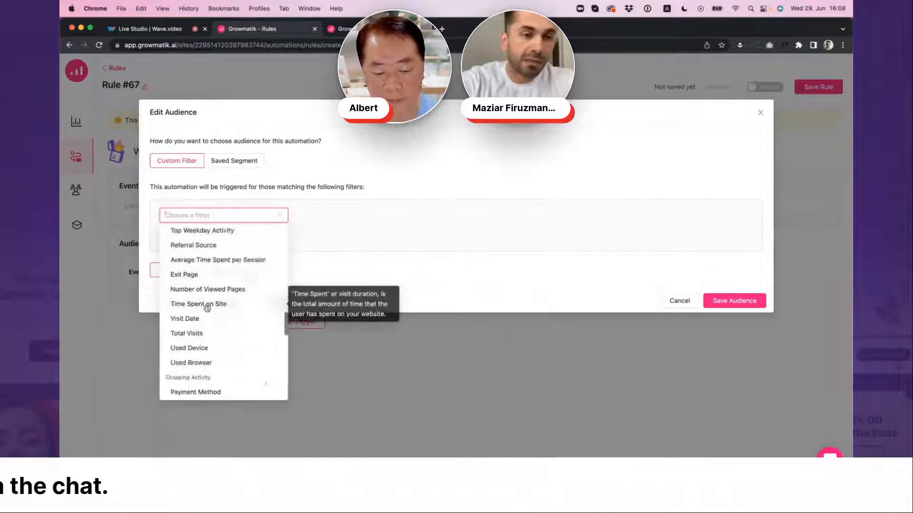
scroll(200, 307, down, 2)
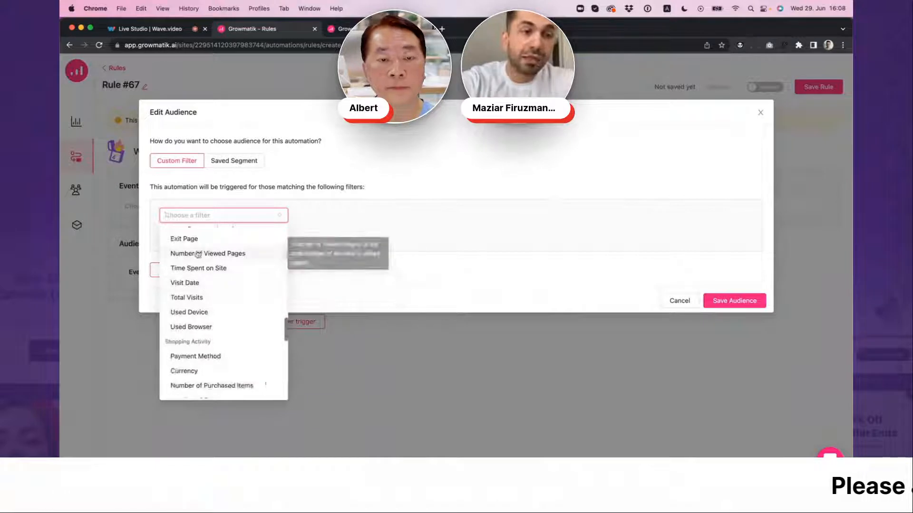
scroll(200, 313, down, 2)
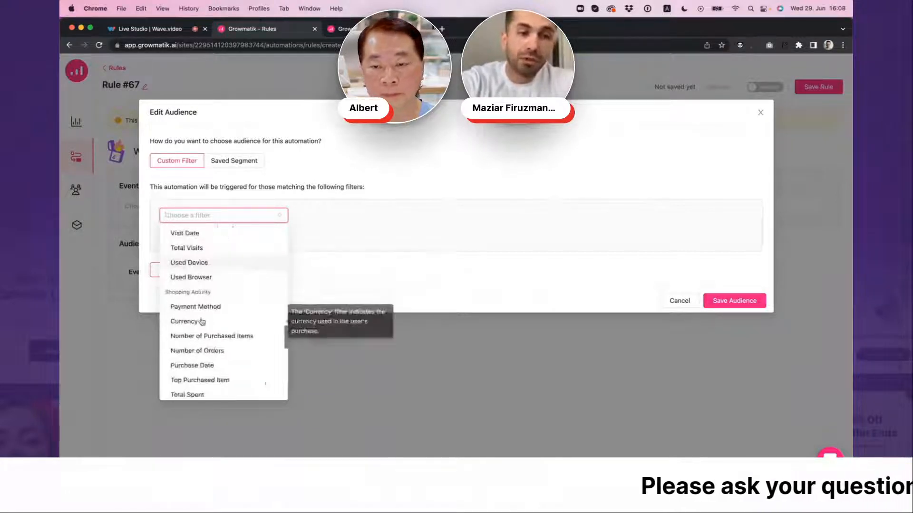
scroll(202, 316, down, 2)
scroll(203, 317, down, 1)
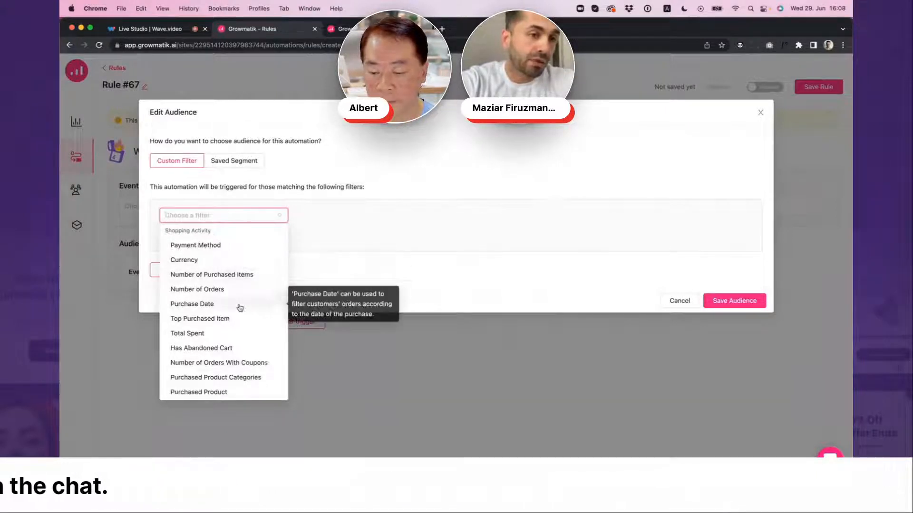
scroll(240, 304, down, 2)
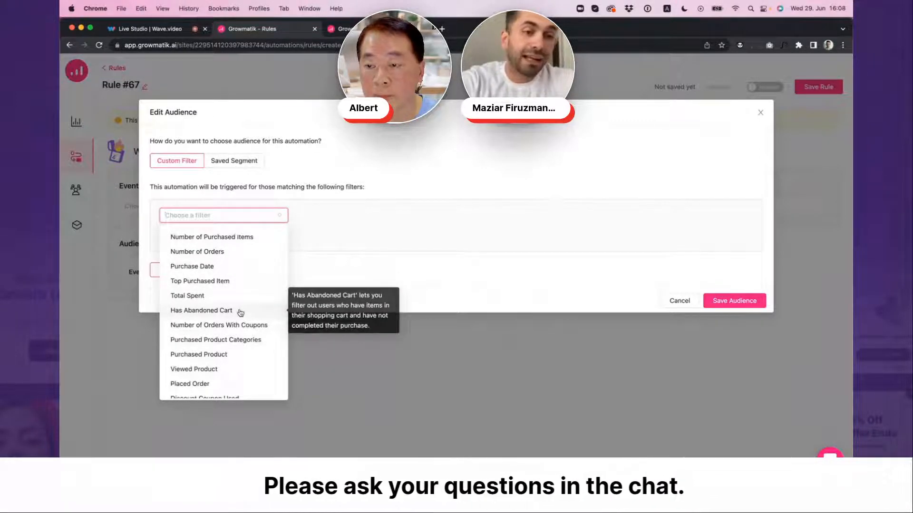
scroll(238, 313, down, 1)
scroll(239, 313, down, 3)
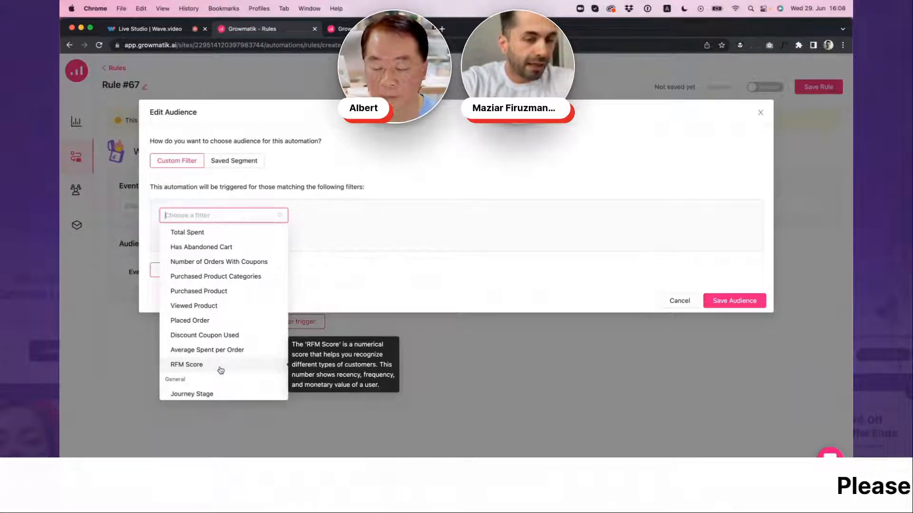
scroll(219, 370, down, 2)
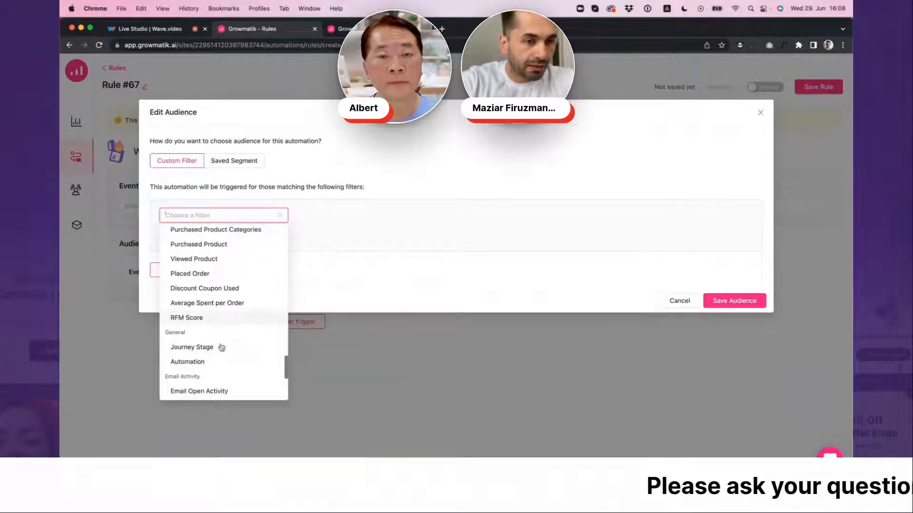
scroll(221, 350, down, 5)
scroll(220, 352, down, 1)
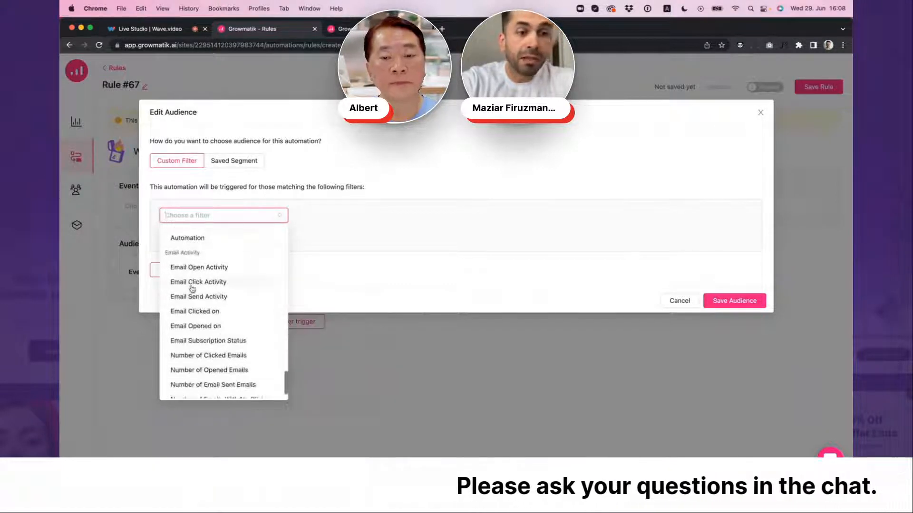
scroll(201, 314, down, 1)
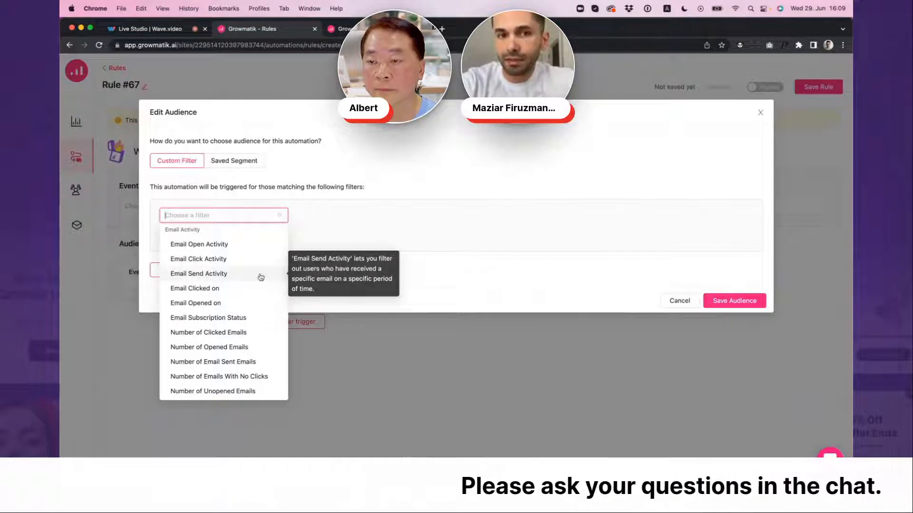
click(387, 219)
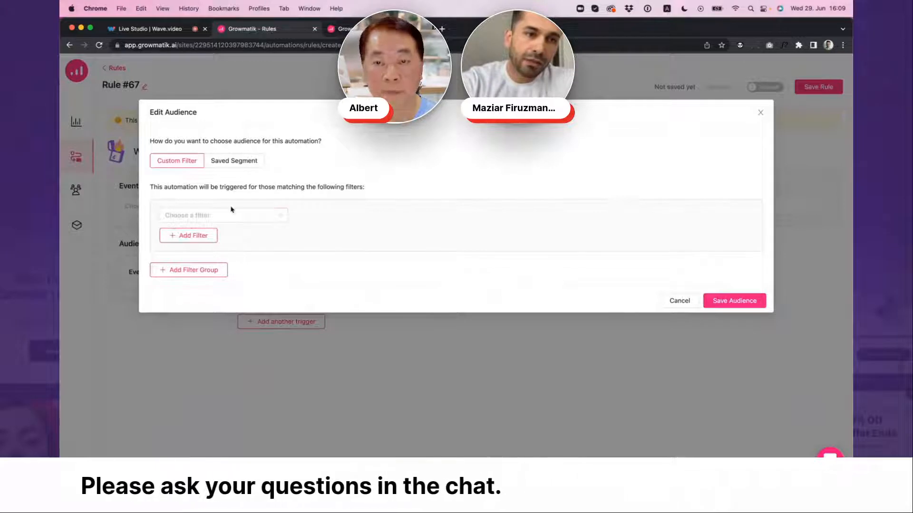
click(680, 301)
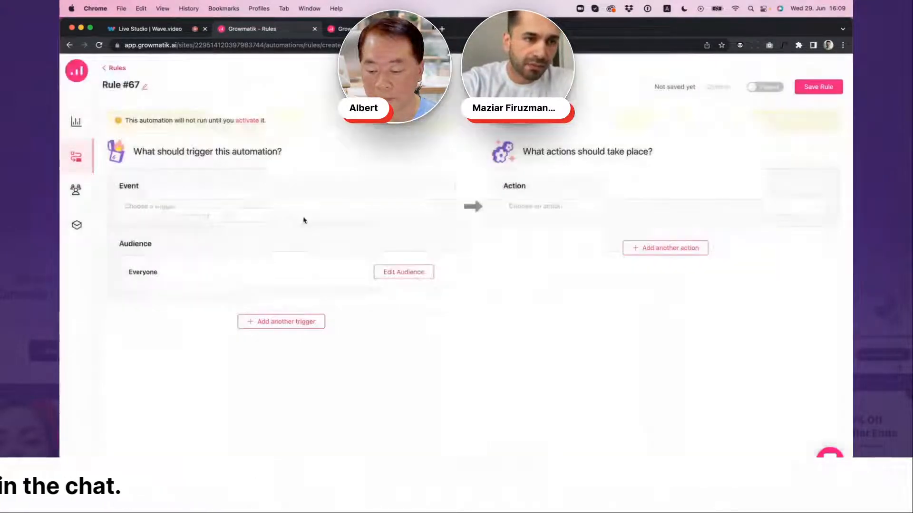
Set the rule's trigger event to Country and choose United Kingdom as the country
click(305, 209)
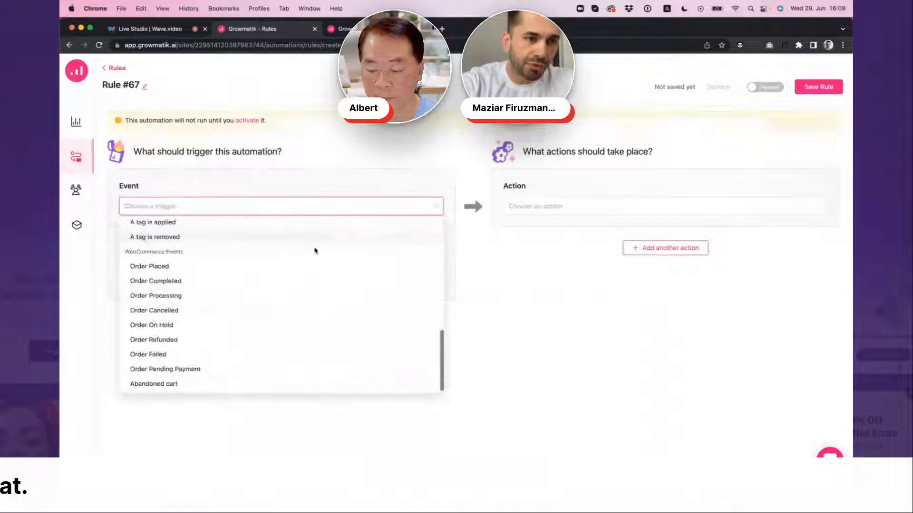
click(254, 270)
click(242, 247)
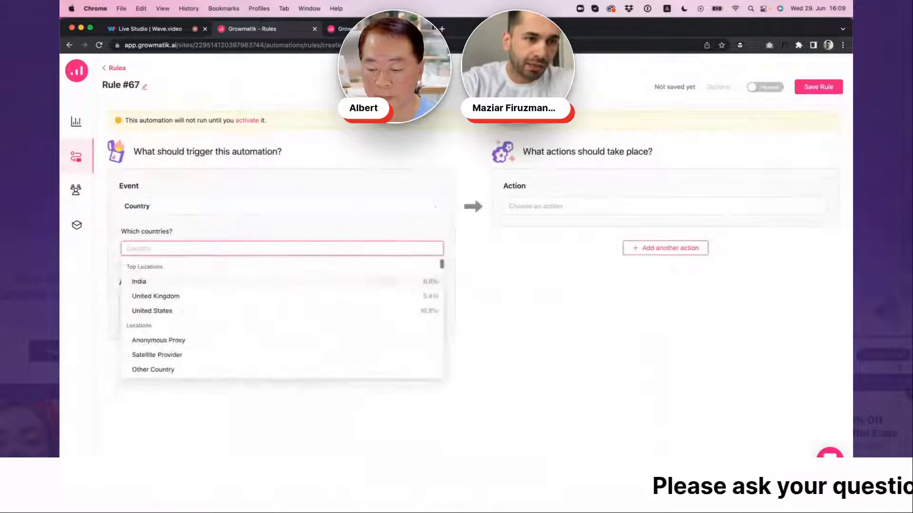
click(172, 297)
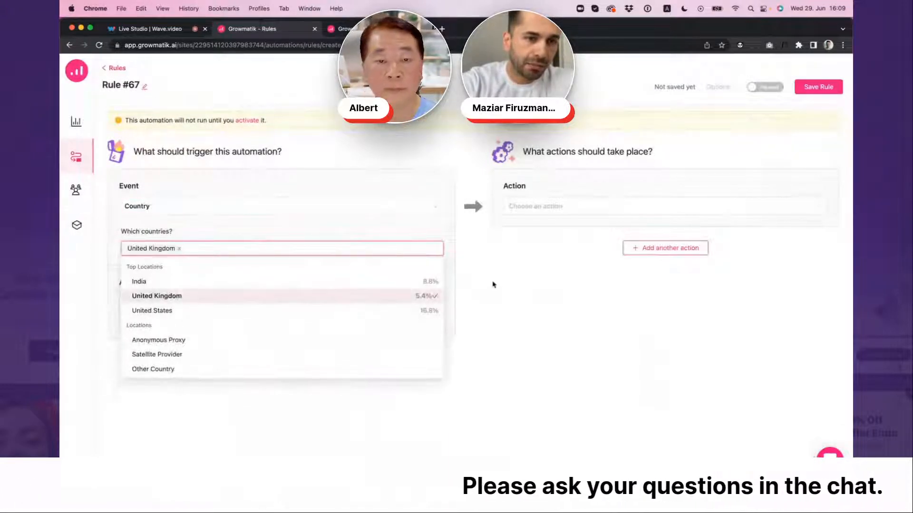
click(491, 283)
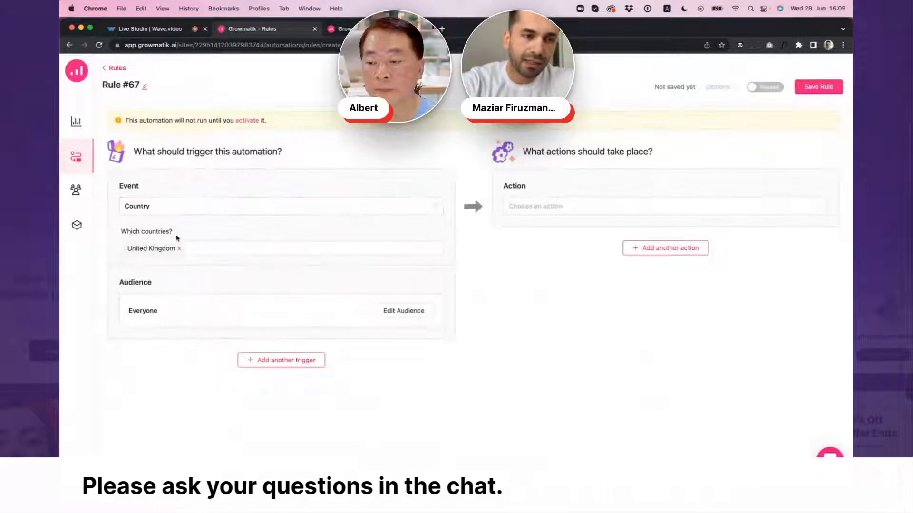
Start a custom audience filter for the rule based on Number of Opened Emails
click(405, 312)
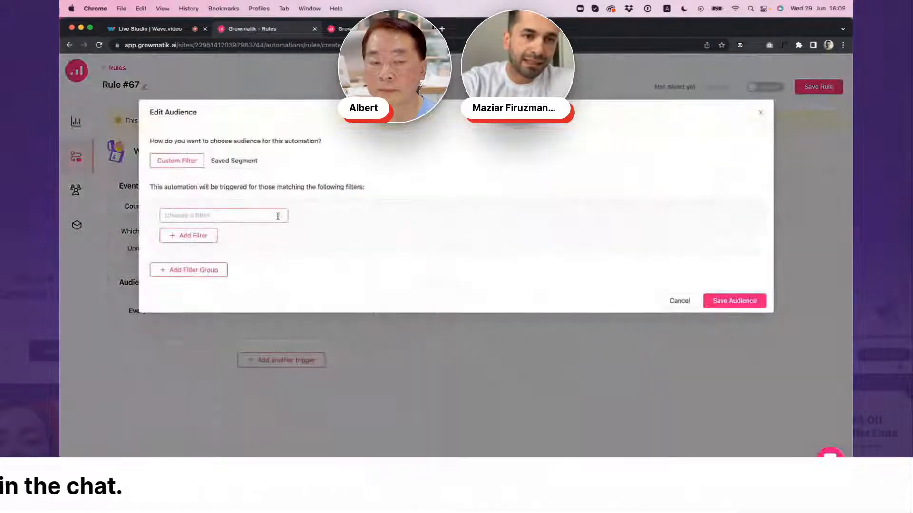
click(276, 216)
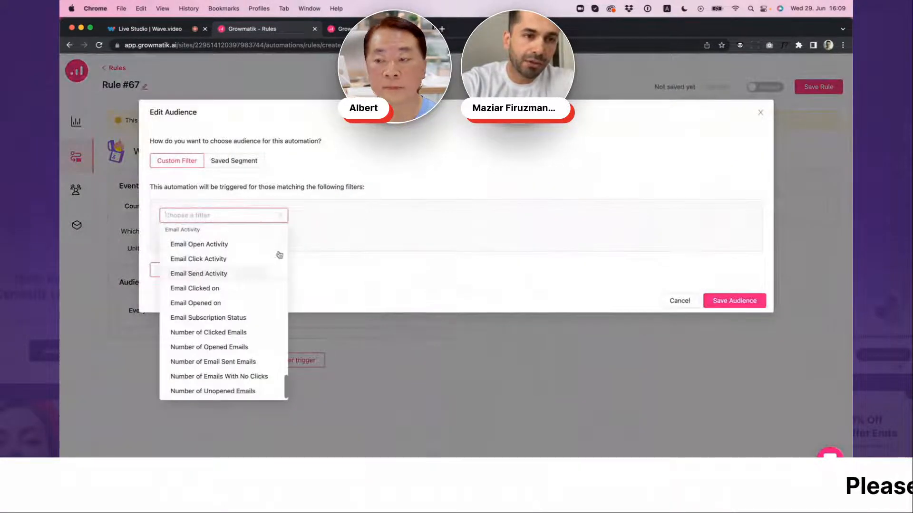
scroll(262, 275, up, 2)
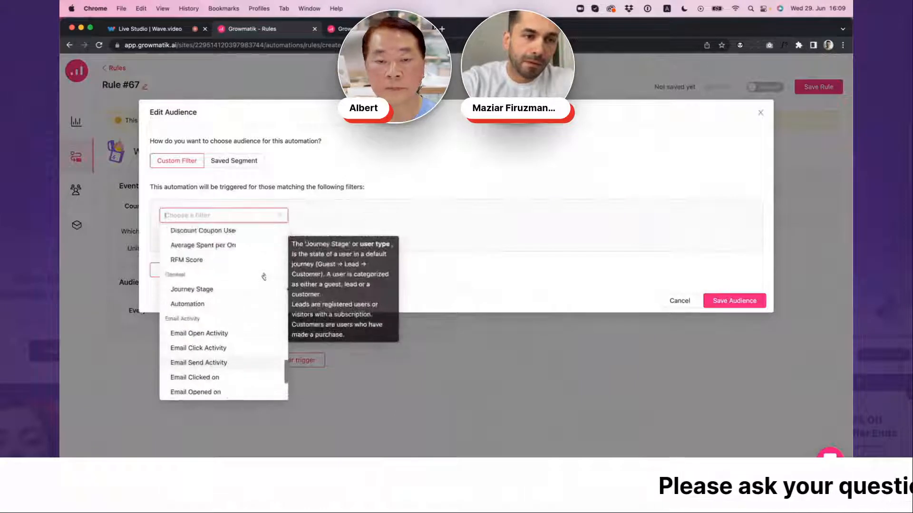
scroll(260, 280, down, 4)
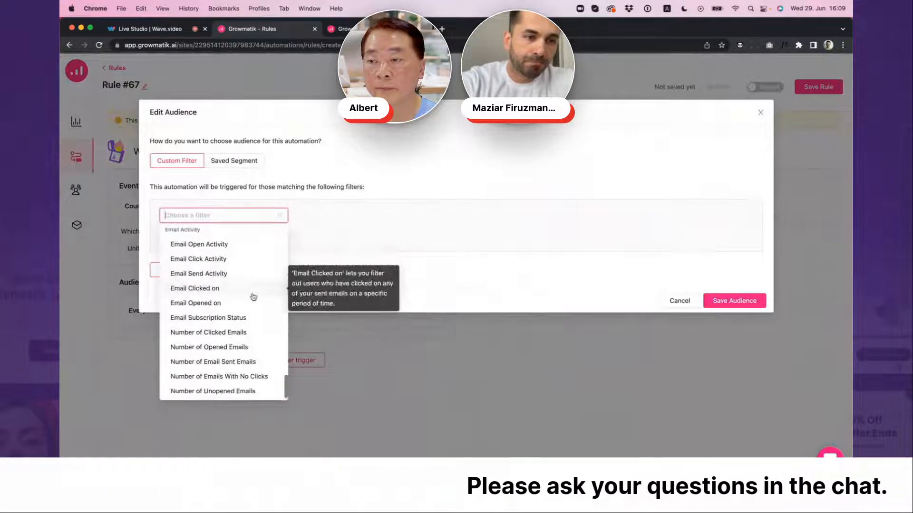
click(244, 349)
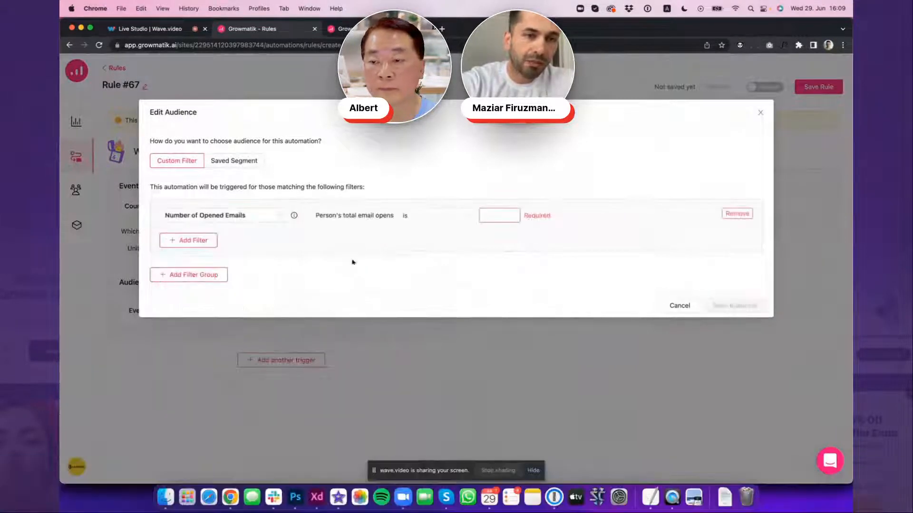
Set the filter so the person's total email opens is 5, and save the audience
click(420, 216)
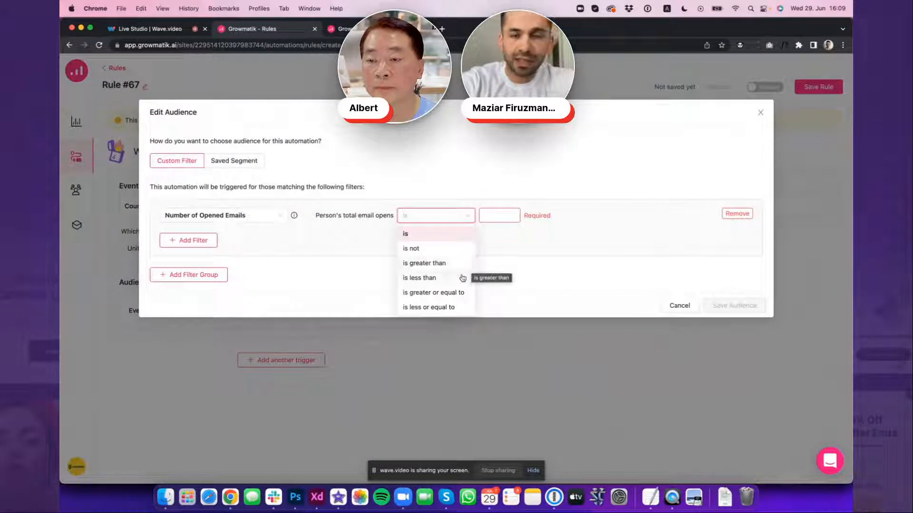
click(441, 234)
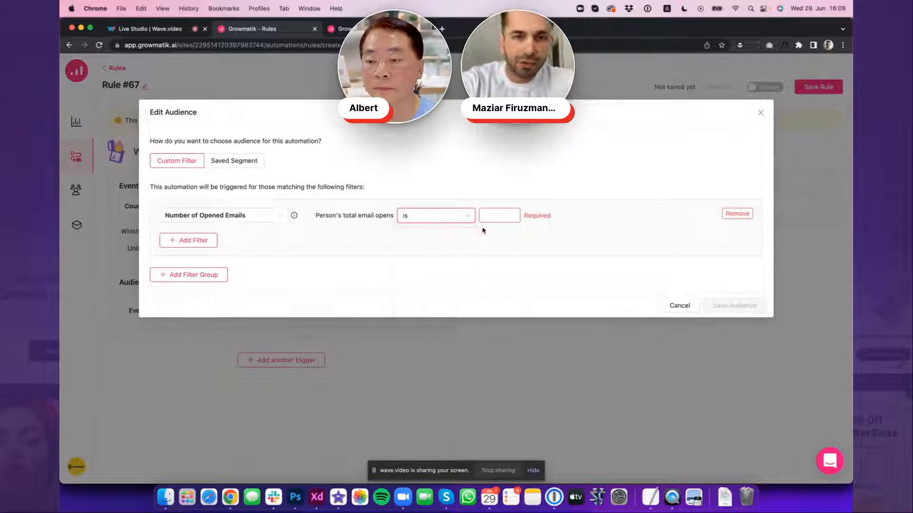
click(518, 215)
text(2)
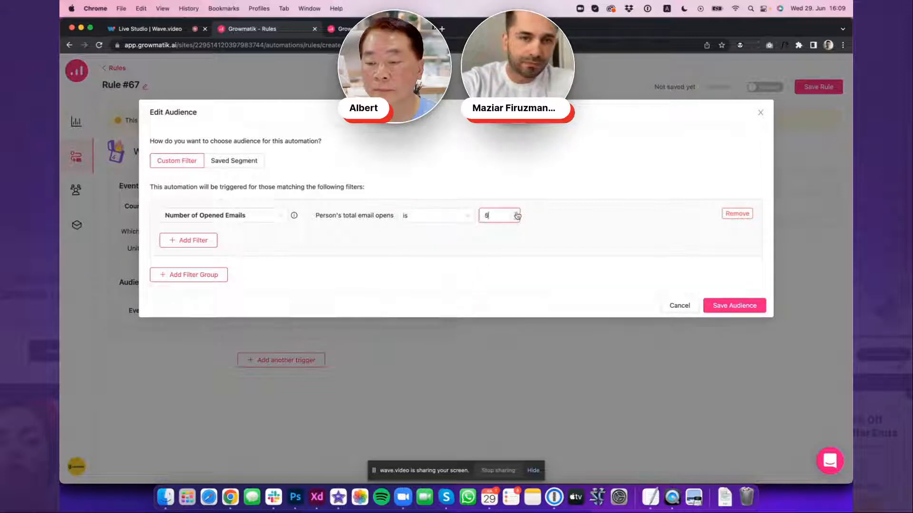
click(517, 218)
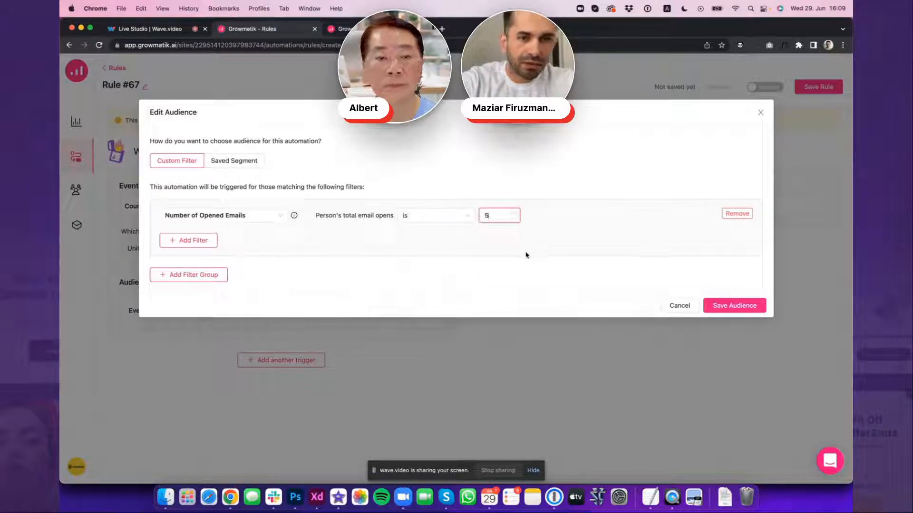
click(719, 306)
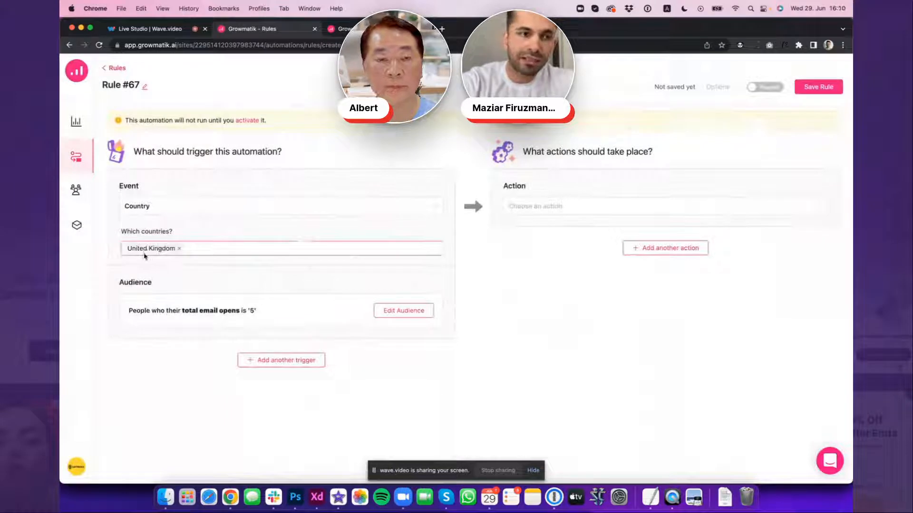
click(166, 286)
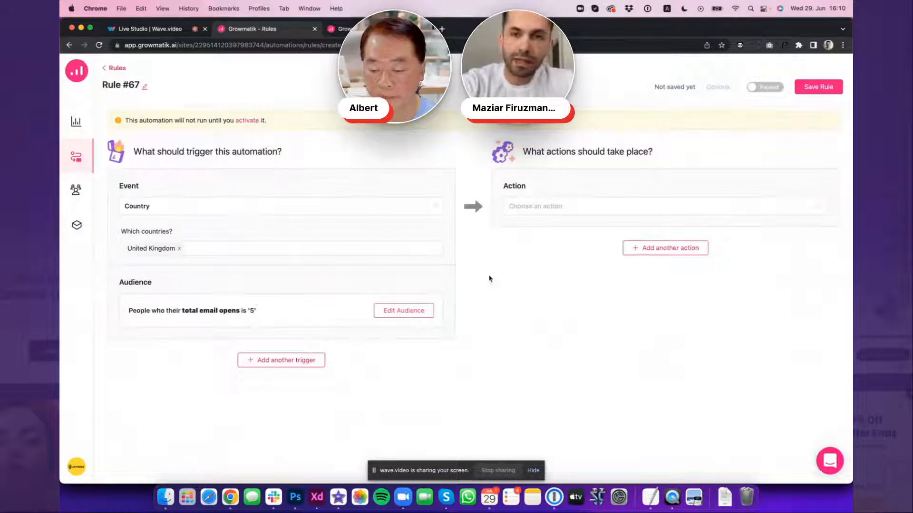
Set the rule's action to Show Popup
click(543, 206)
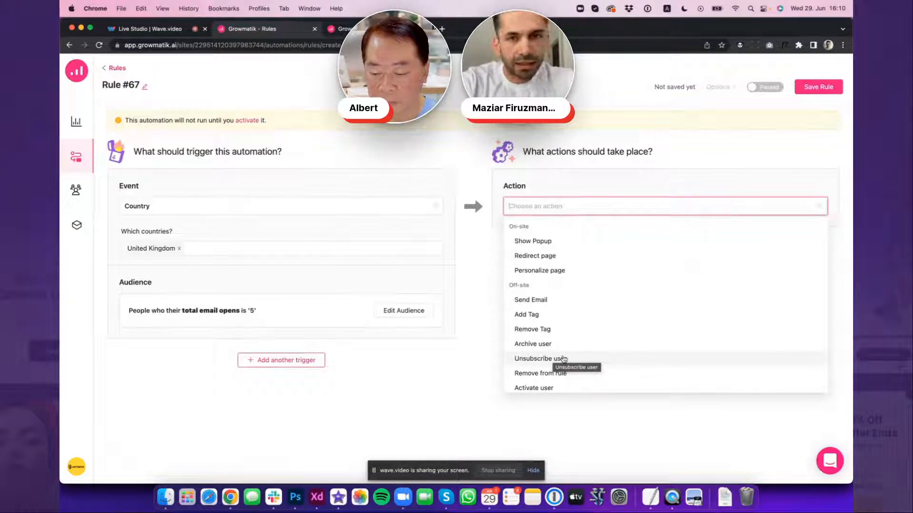
click(564, 245)
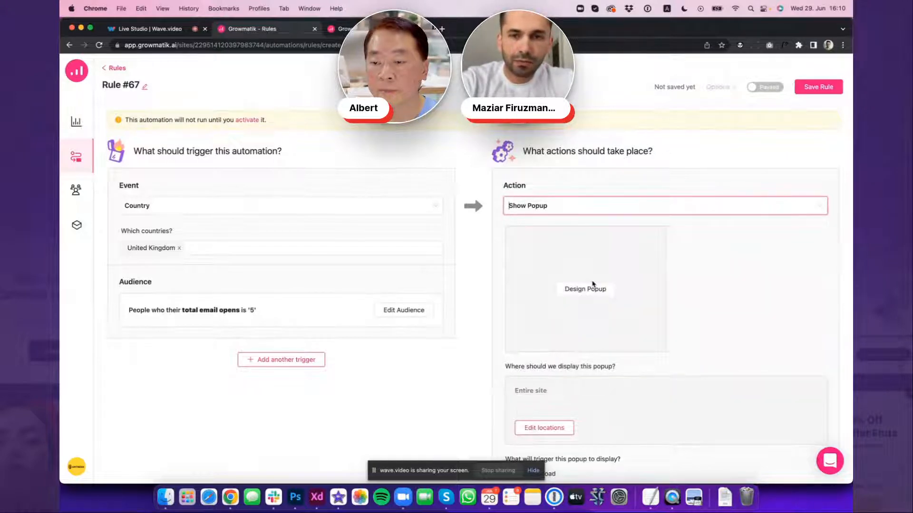
scroll(593, 283, down, 2)
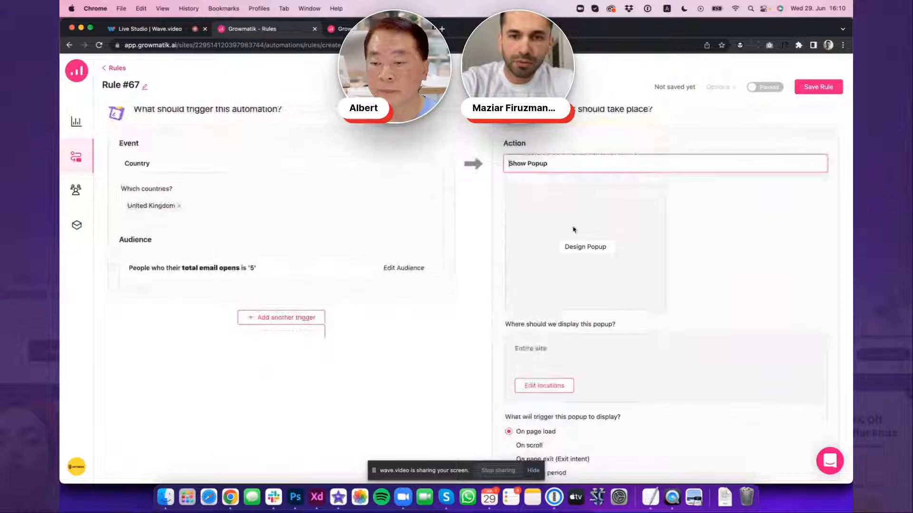
scroll(574, 230, down, 3)
scroll(573, 238, up, 3)
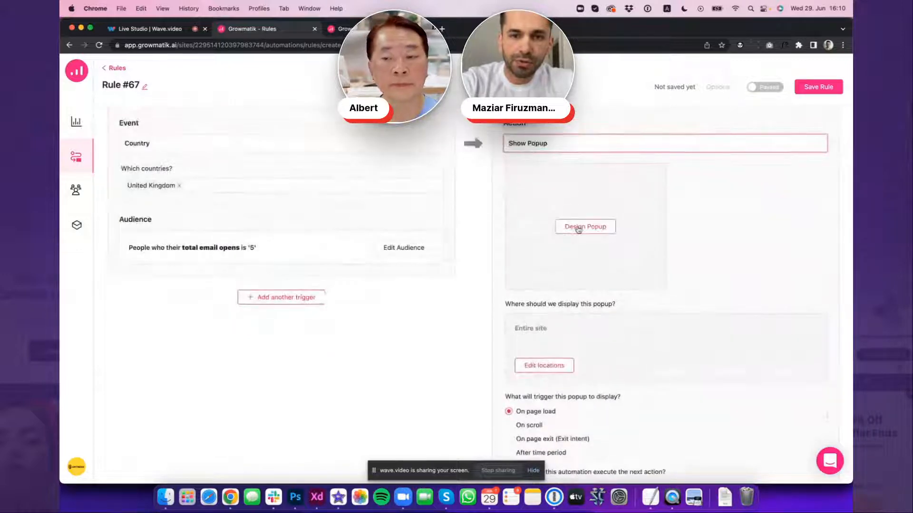
Create the popup from the pre-designed Event Countdown 2 template and name it "test"
click(579, 228)
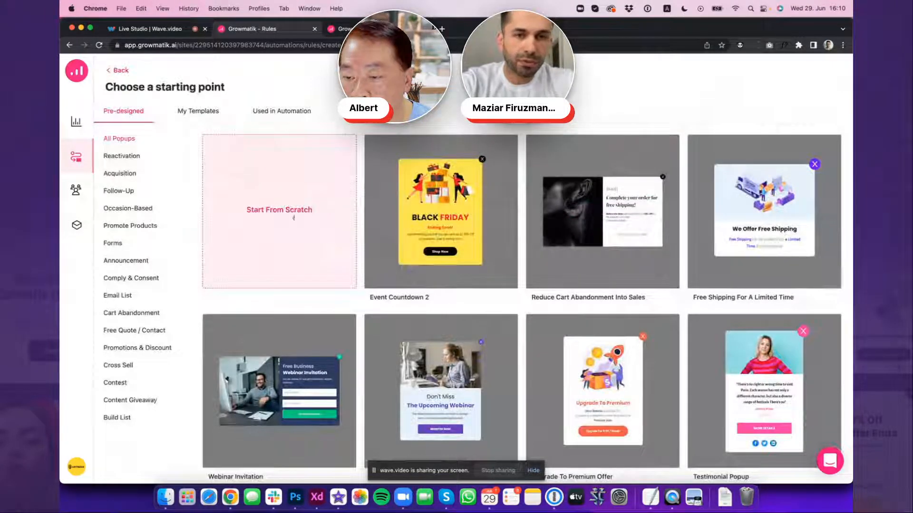
mouse_move(435, 206)
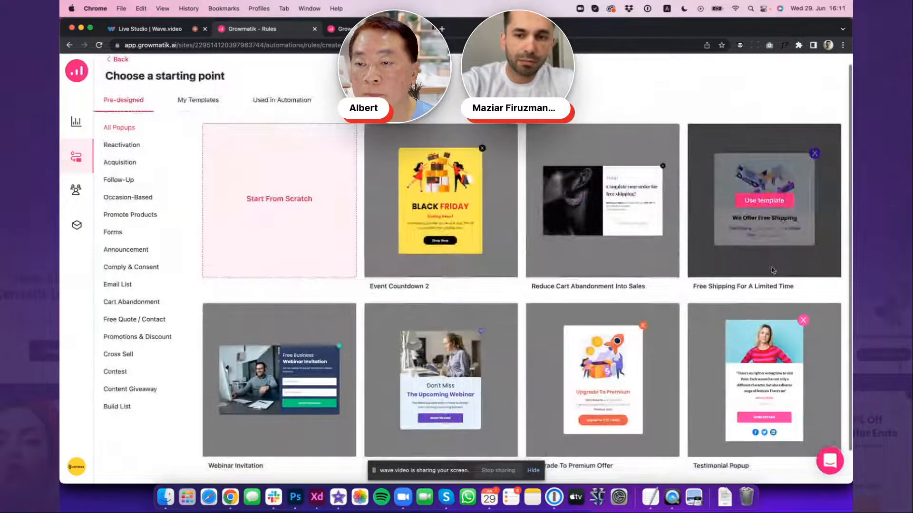
scroll(775, 299, down, 2)
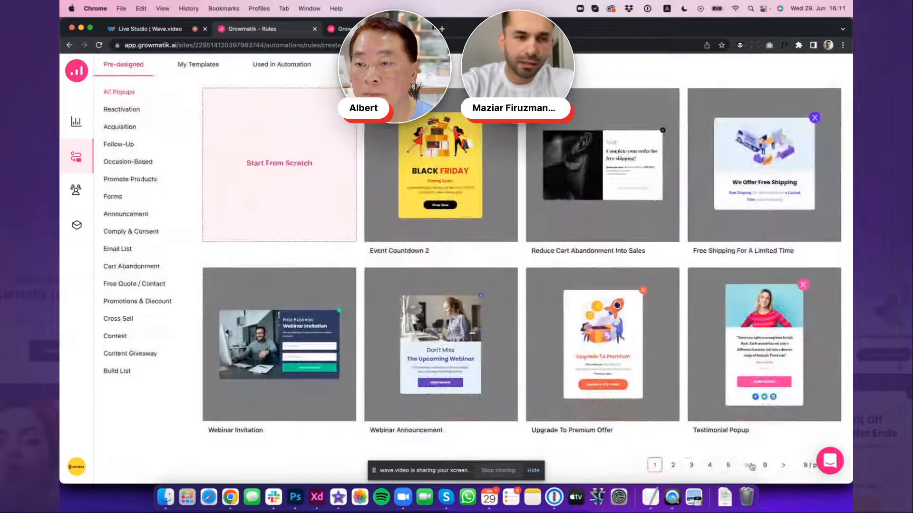
scroll(578, 337, up, 2)
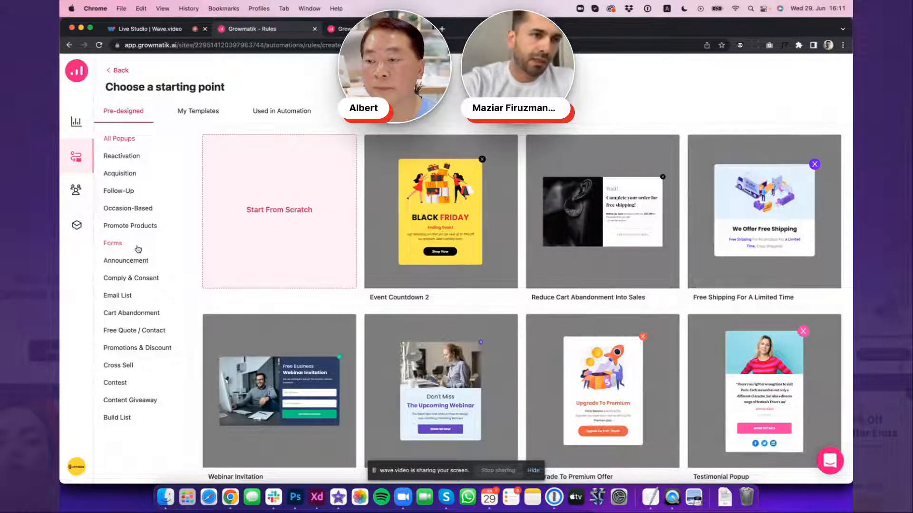
mouse_move(422, 253)
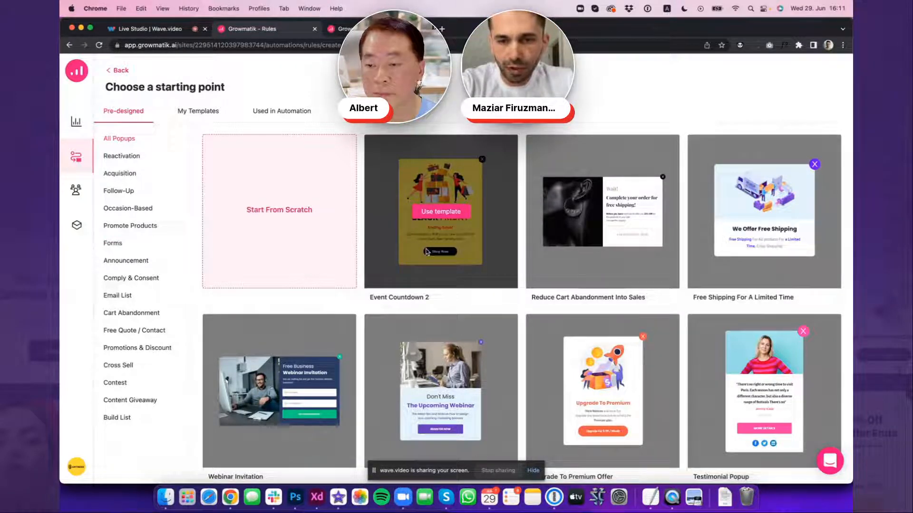
click(436, 213)
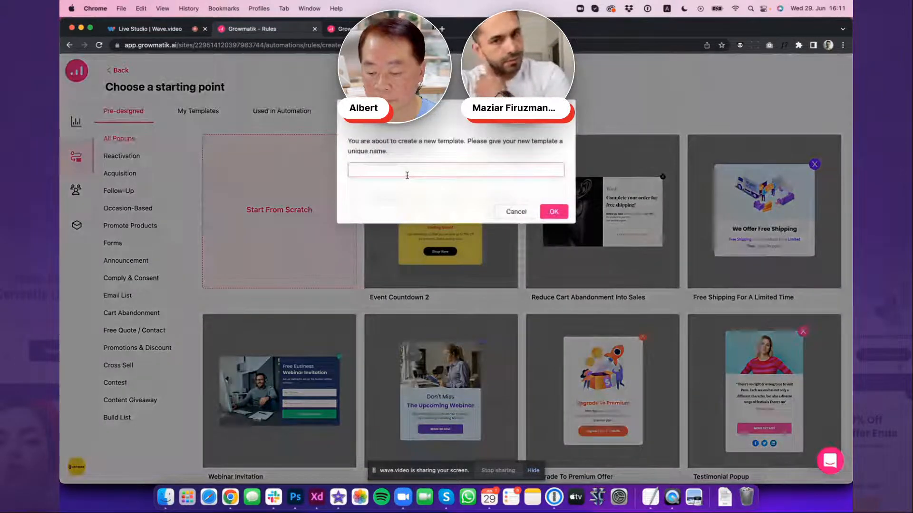
click(407, 174)
text(test)
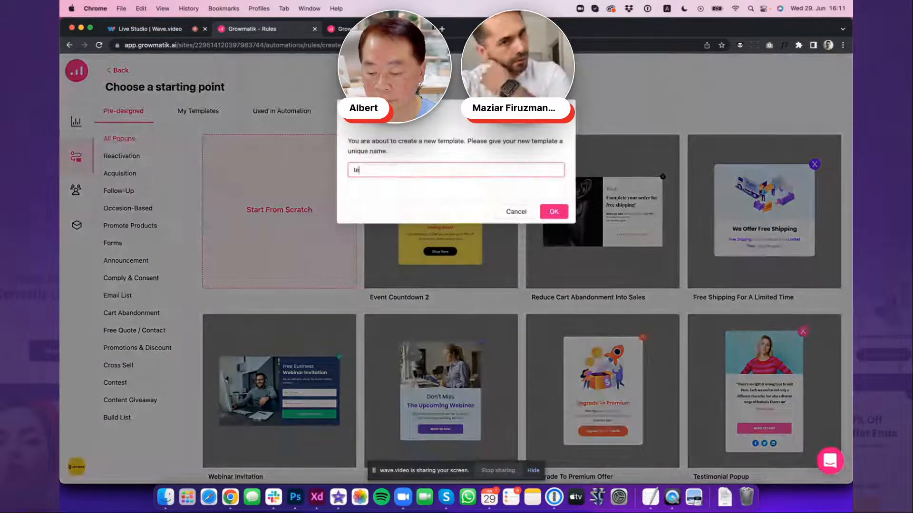
click(550, 215)
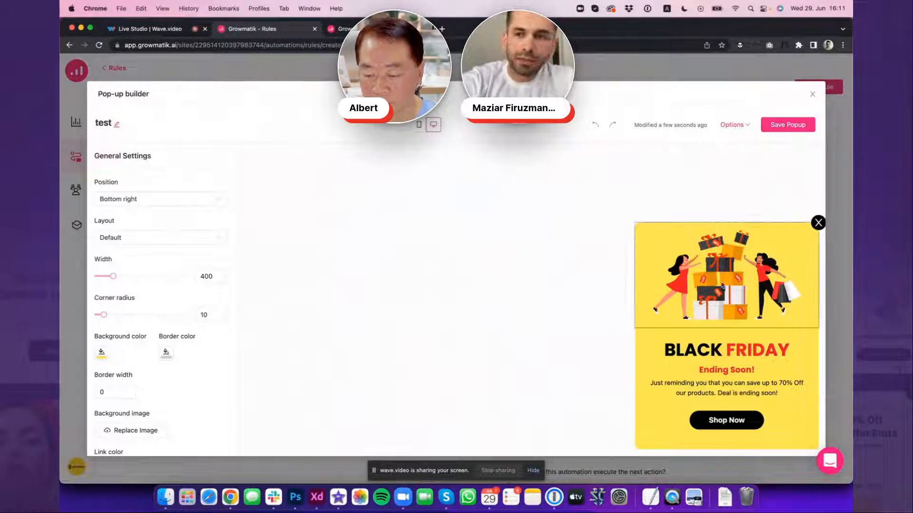
Set the BLACK FRIDAY heading's line height to 2.0 and font size to 41, keeping it centred
click(740, 293)
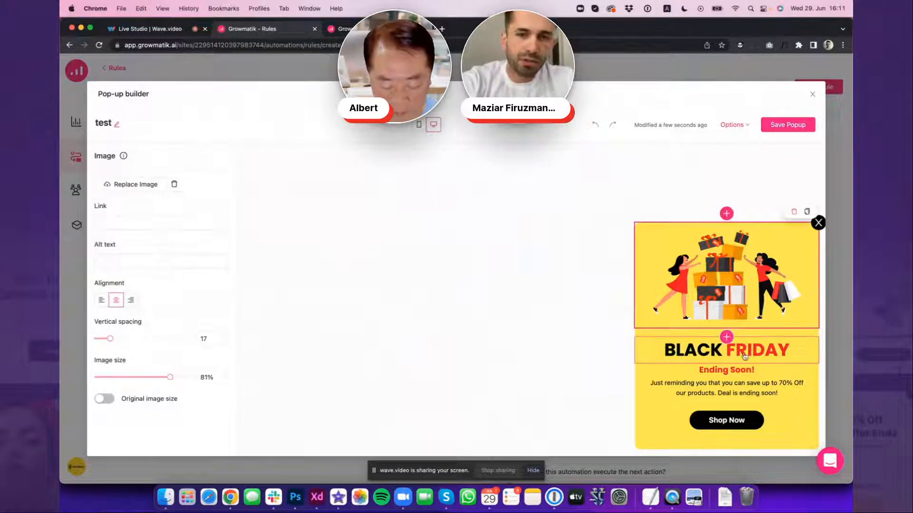
click(763, 353)
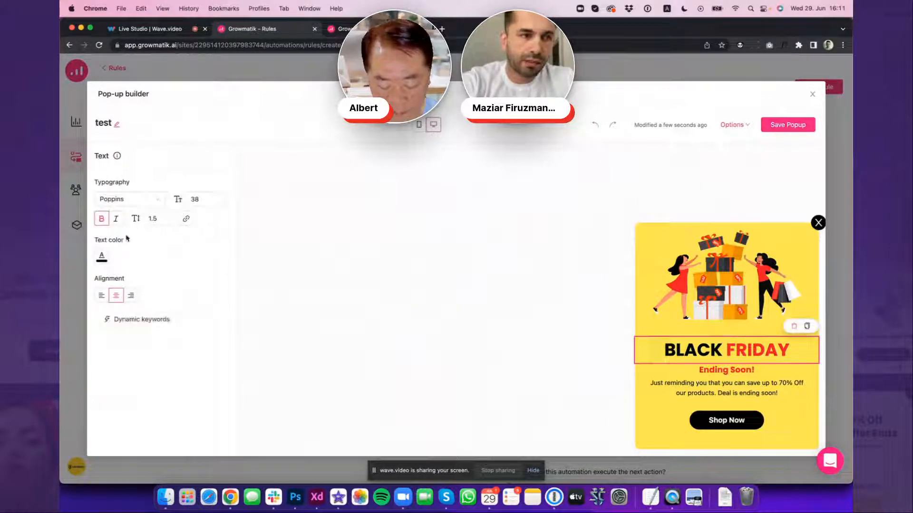
click(171, 216)
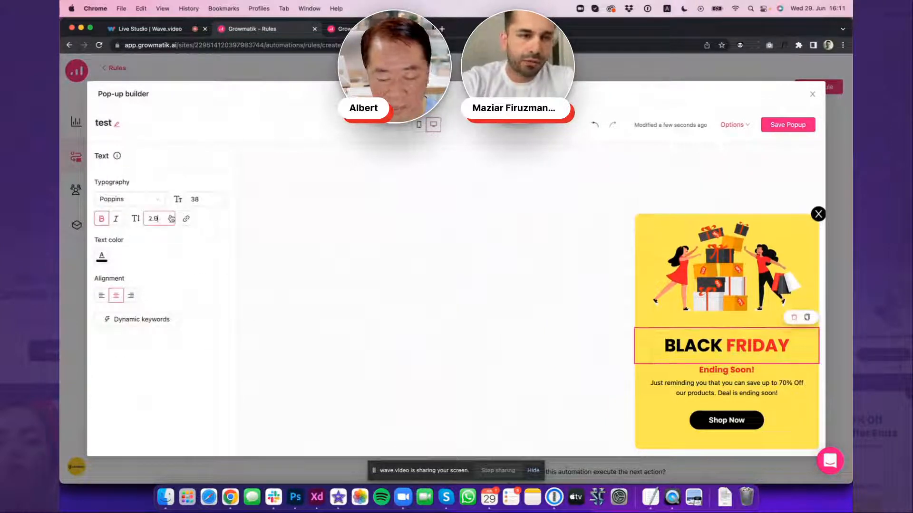
click(220, 197)
click(221, 197)
click(220, 197)
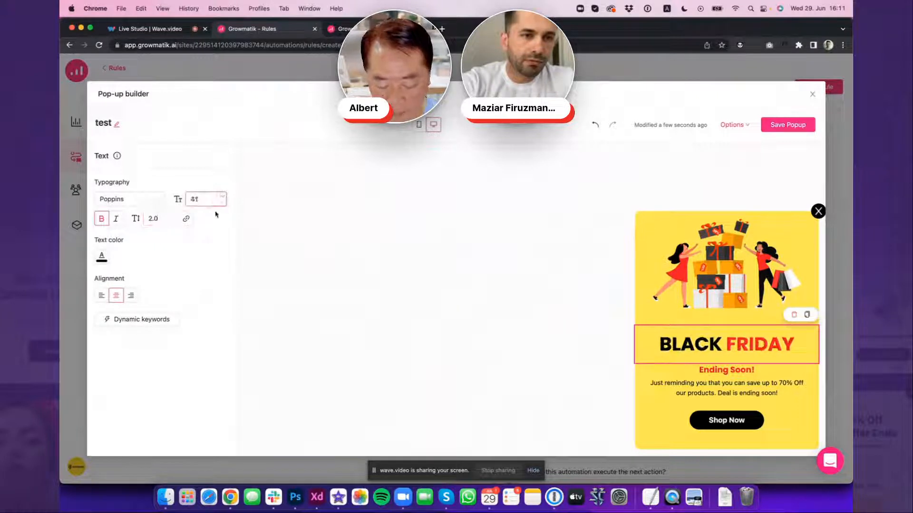
click(119, 294)
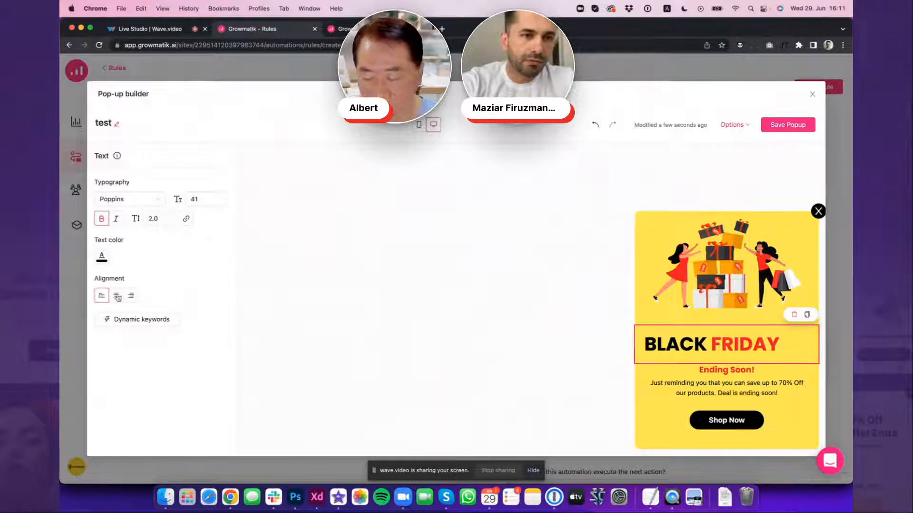
Change the text color of the BLACK FRIDAY heading to purple
click(101, 256)
click(163, 392)
click(174, 392)
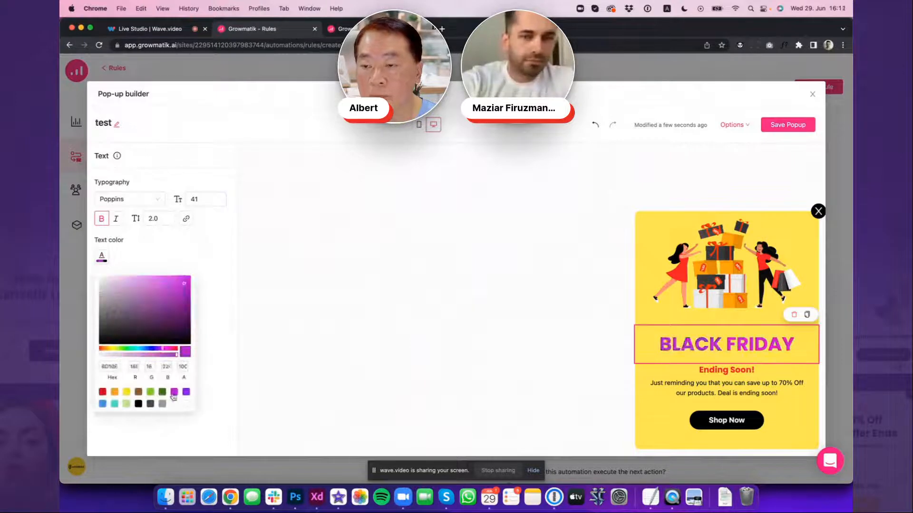
click(162, 393)
click(174, 392)
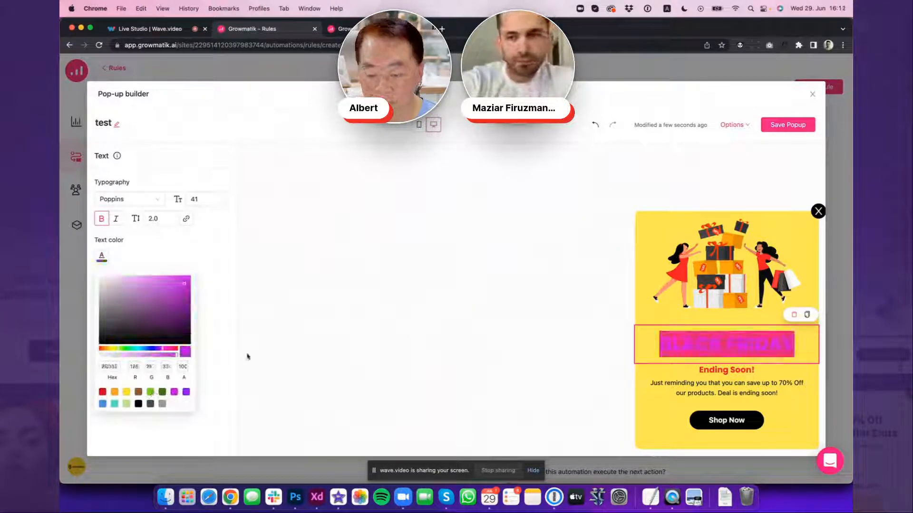
click(342, 354)
Delete the BLACK FRIDAY heading and insert a Coupon element above the "Ending Soon!" text
click(735, 349)
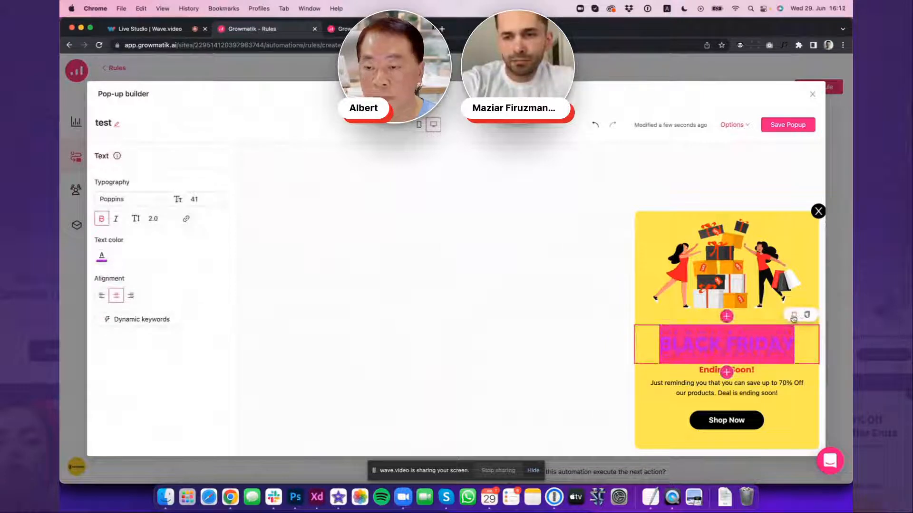
click(806, 315)
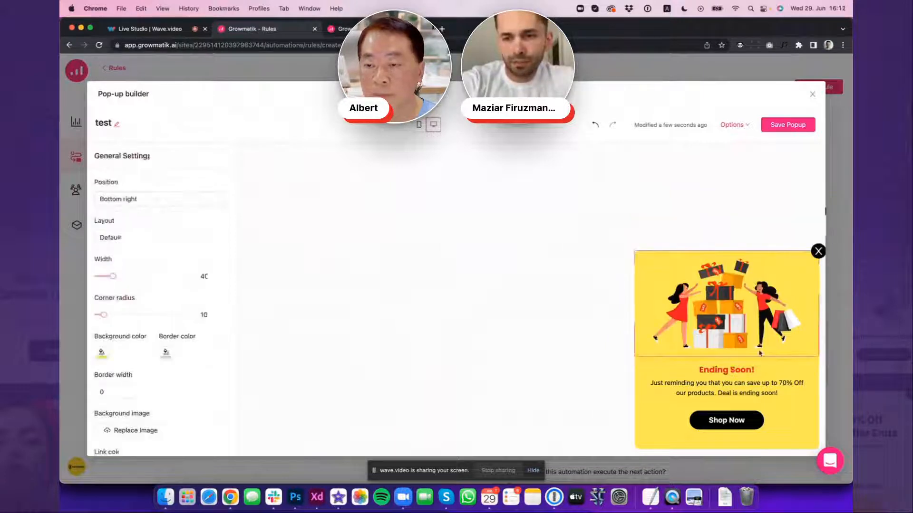
click(724, 371)
click(726, 356)
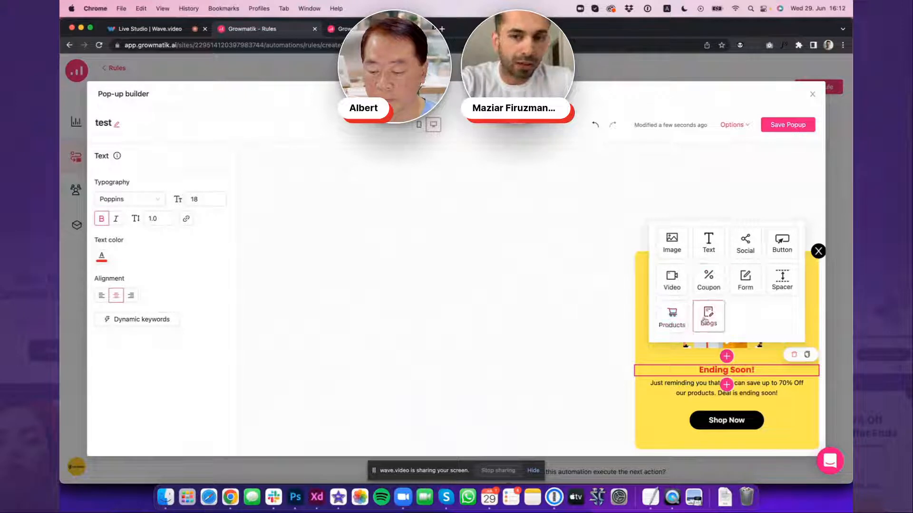
click(712, 280)
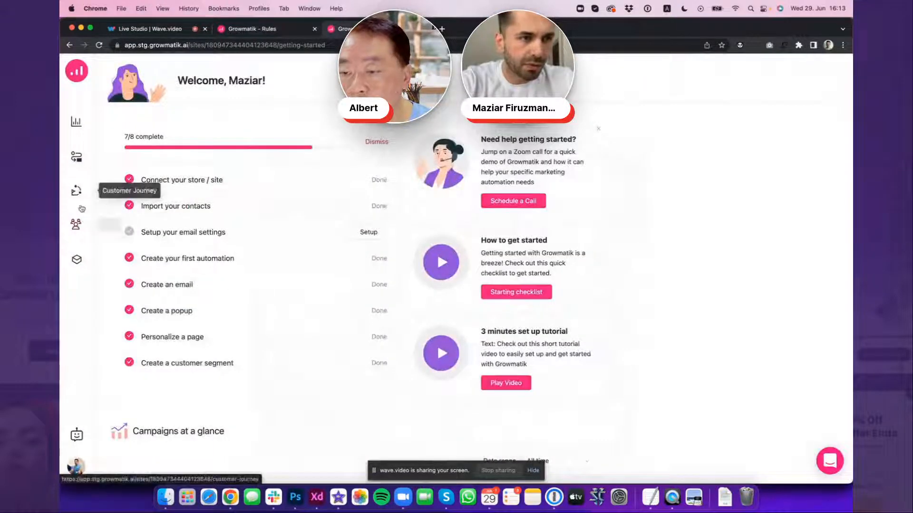
Create a new popup in the workshop from the pre-designed 1967 template and name it "test"
click(76, 260)
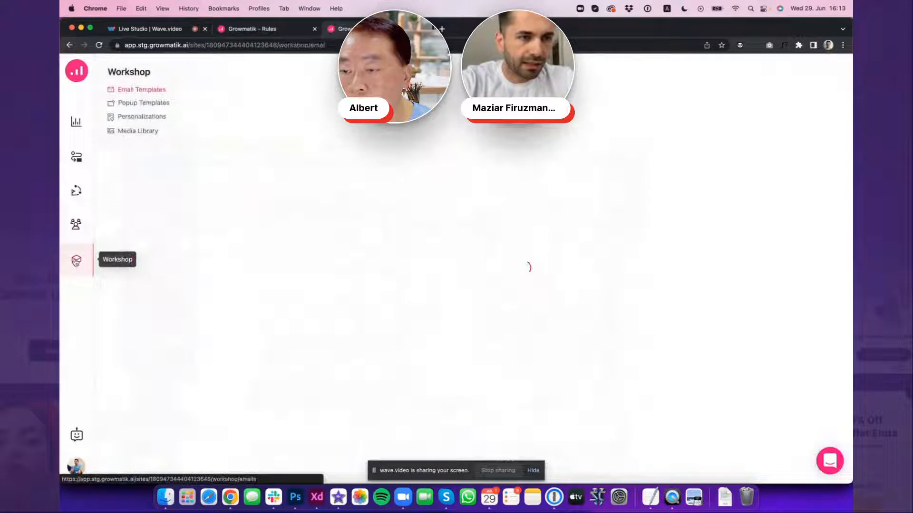
click(142, 105)
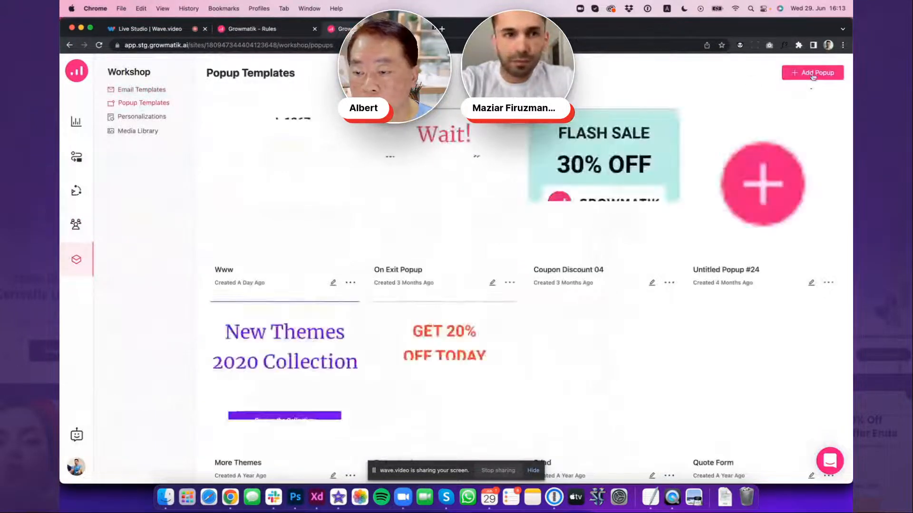
click(811, 76)
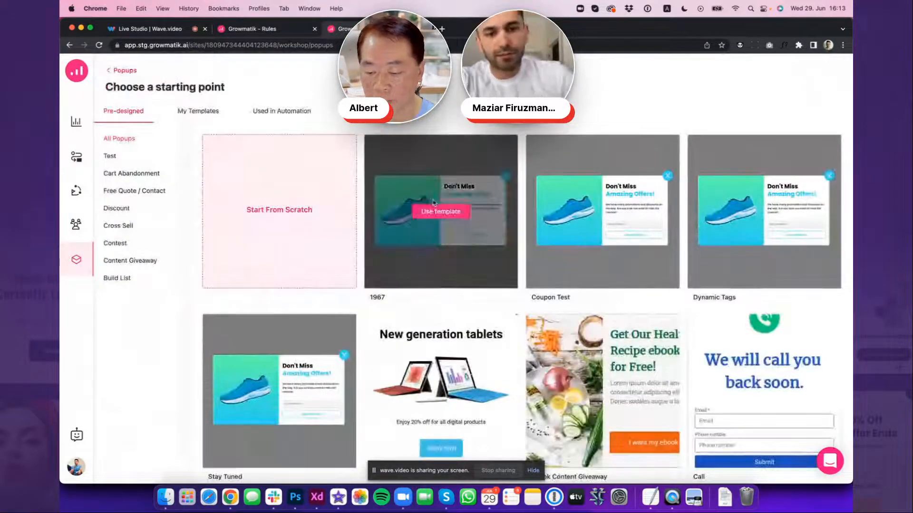
click(435, 209)
text(test)
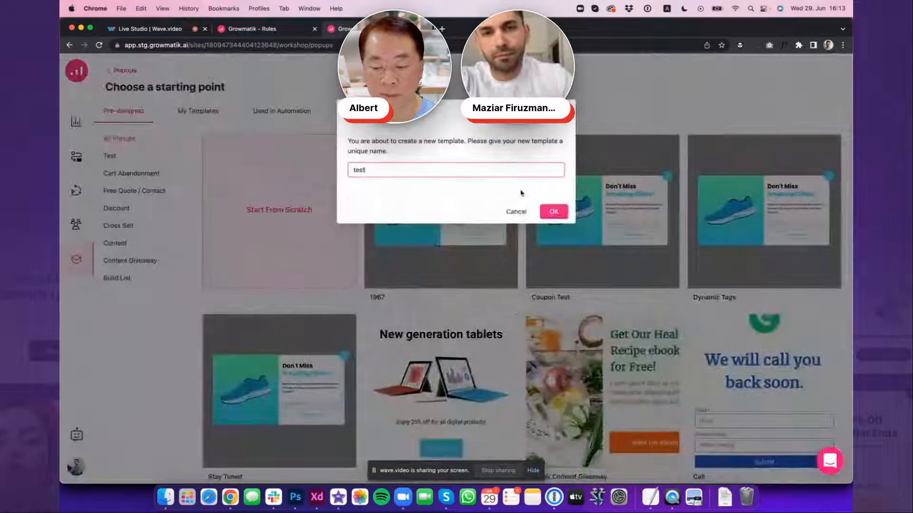
click(556, 213)
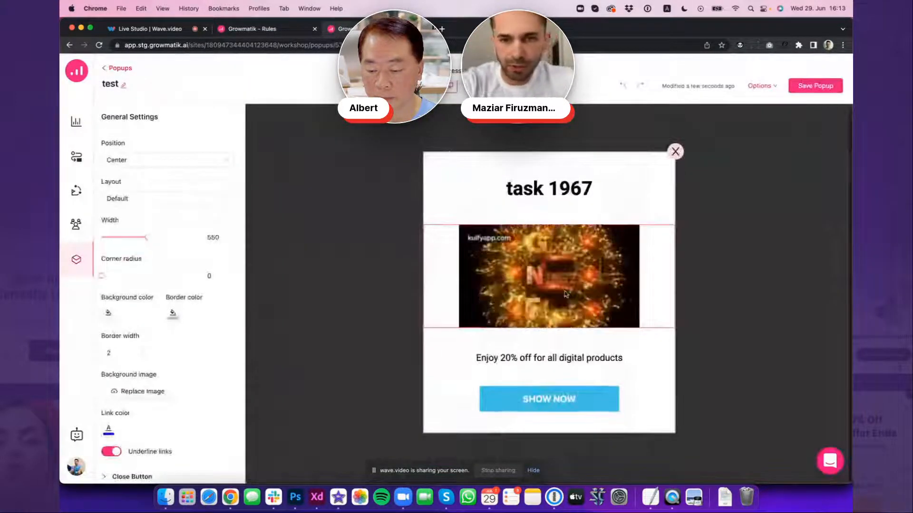
Insert a Coupon element directly below the image and set its percentage discount to 10%
click(553, 342)
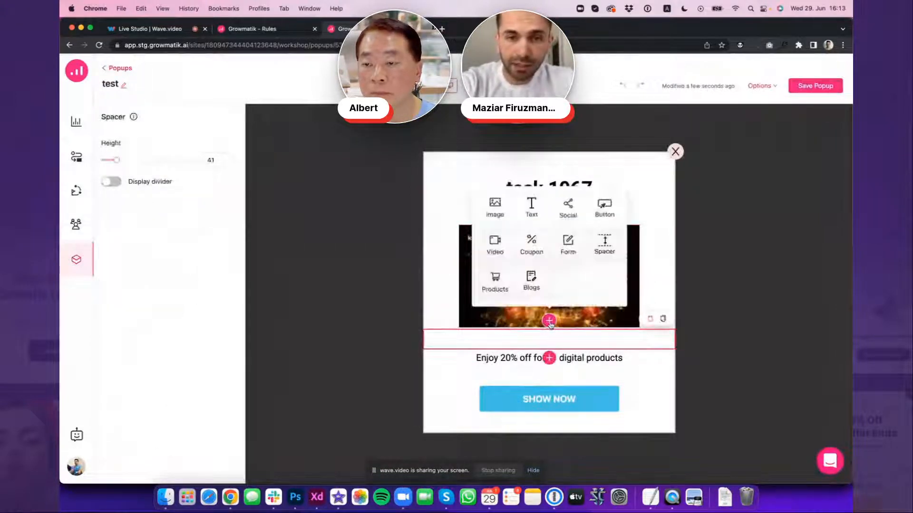
click(533, 253)
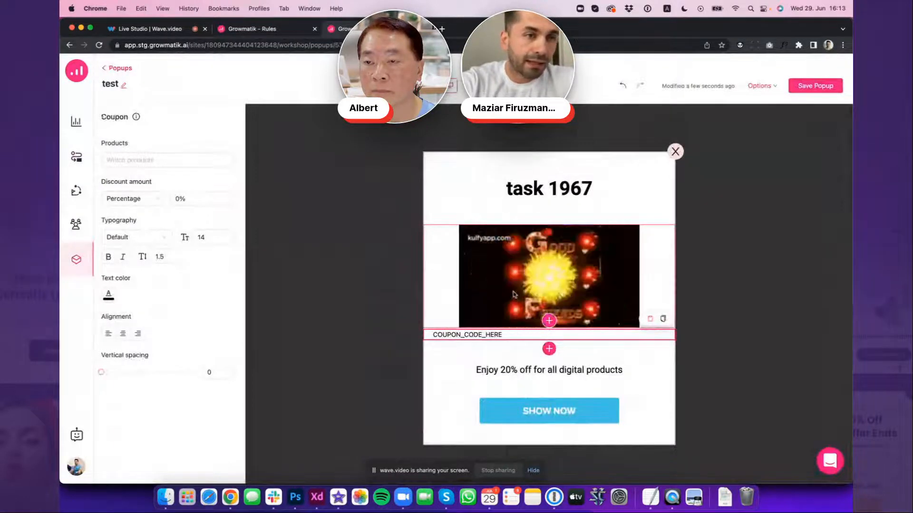
click(184, 158)
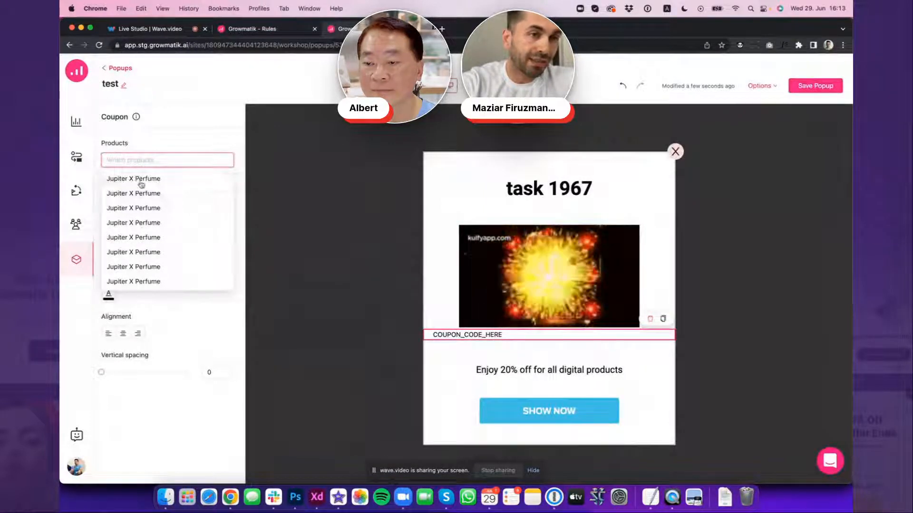
click(160, 141)
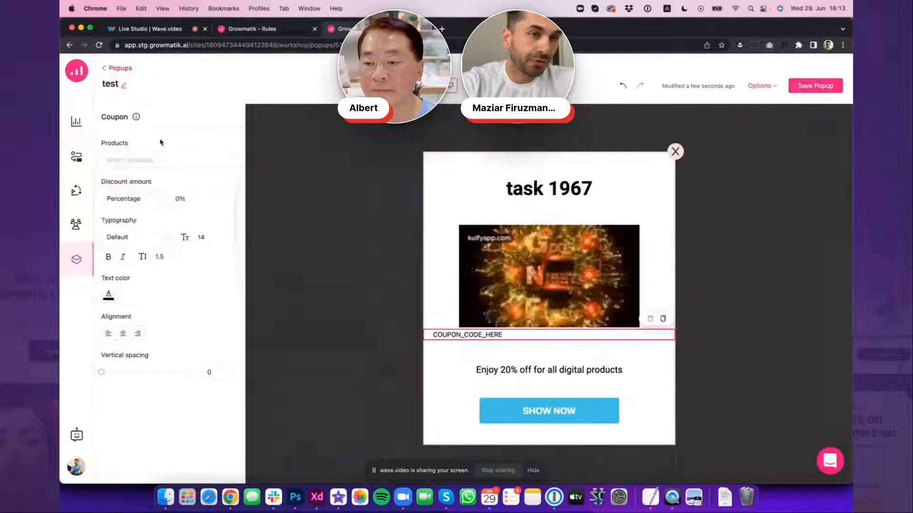
click(159, 200)
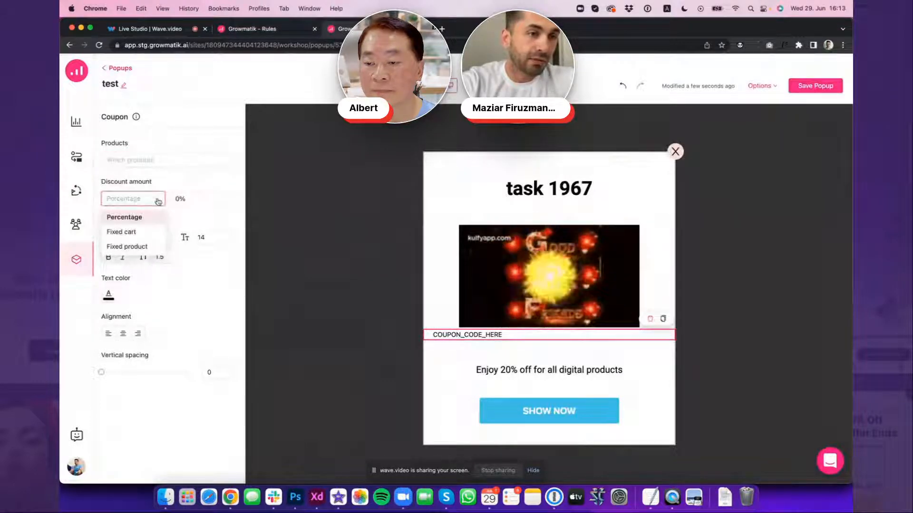
click(200, 184)
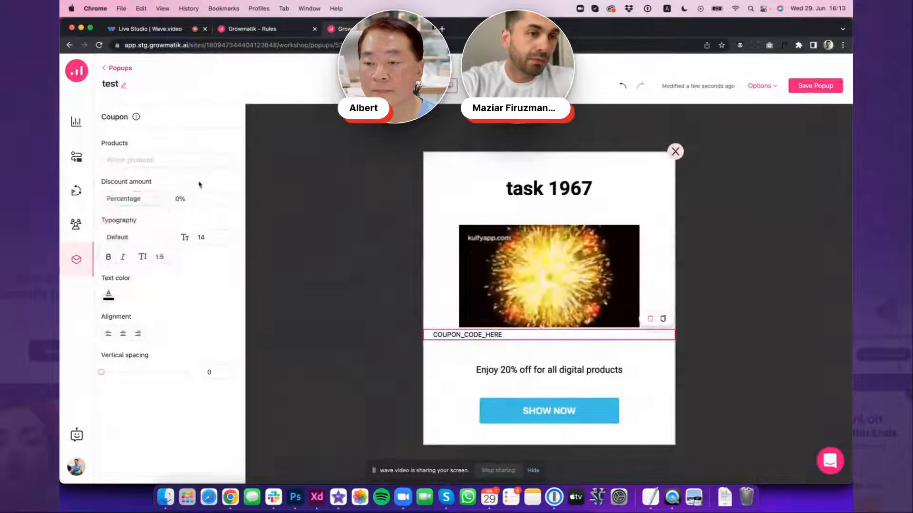
click(230, 197)
double_click(230, 196)
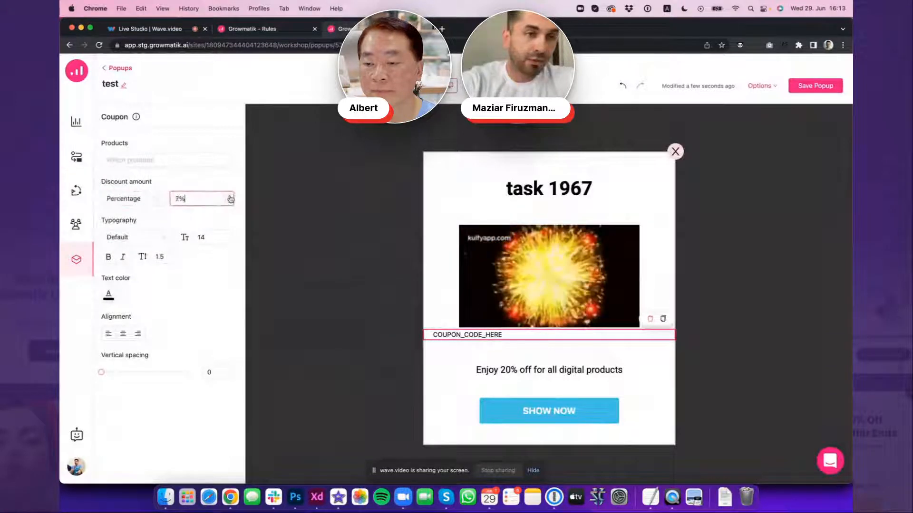
double_click(230, 197)
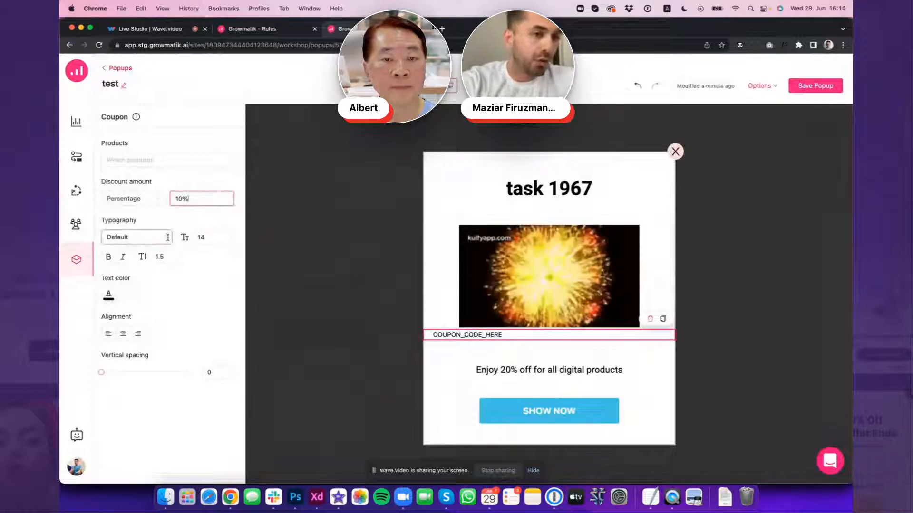
Set the coupon code text to font size 26 and centre it
double_click(229, 235)
double_click(229, 235)
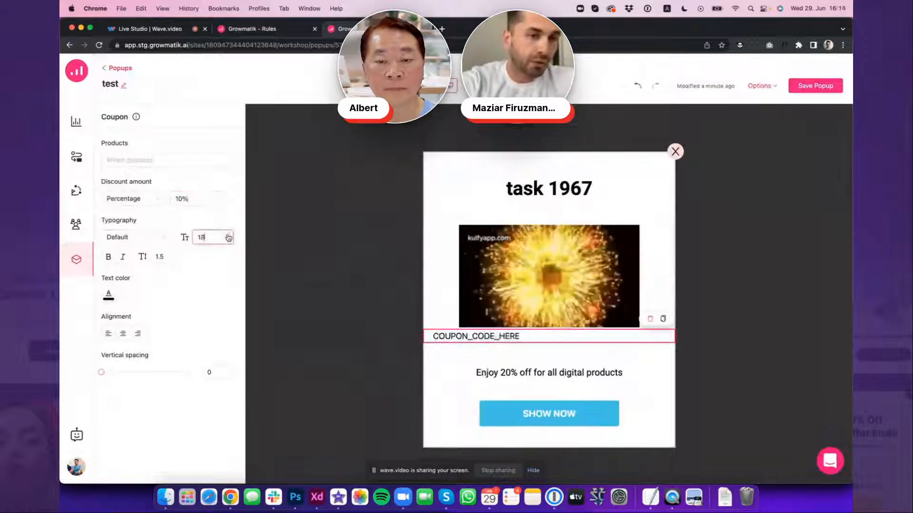
double_click(228, 235)
double_click(228, 235)
double_click(229, 235)
double_click(229, 235)
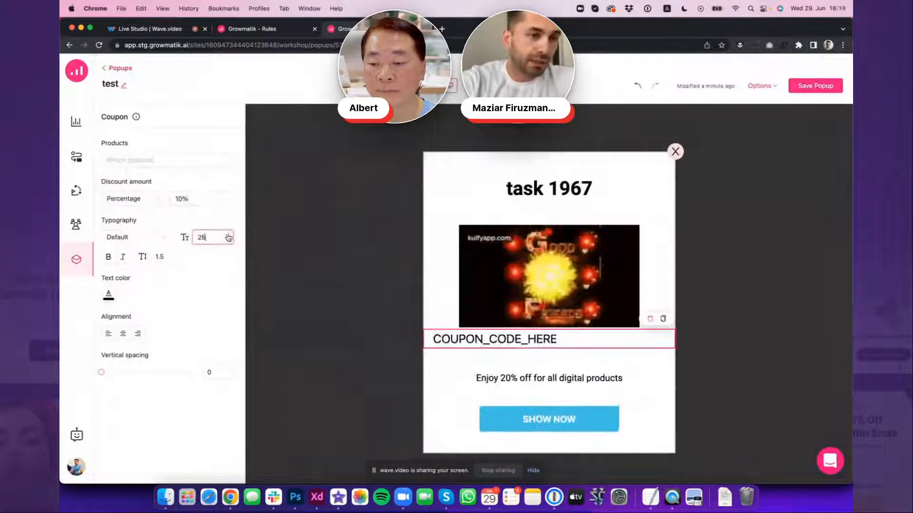
click(123, 334)
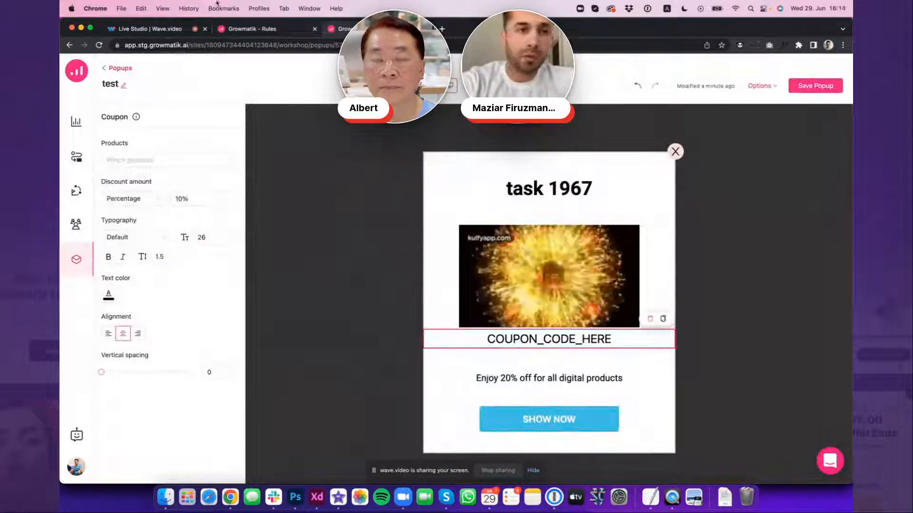
Switch to the automation rule's popup builder and save the yellow "test" popup
click(260, 34)
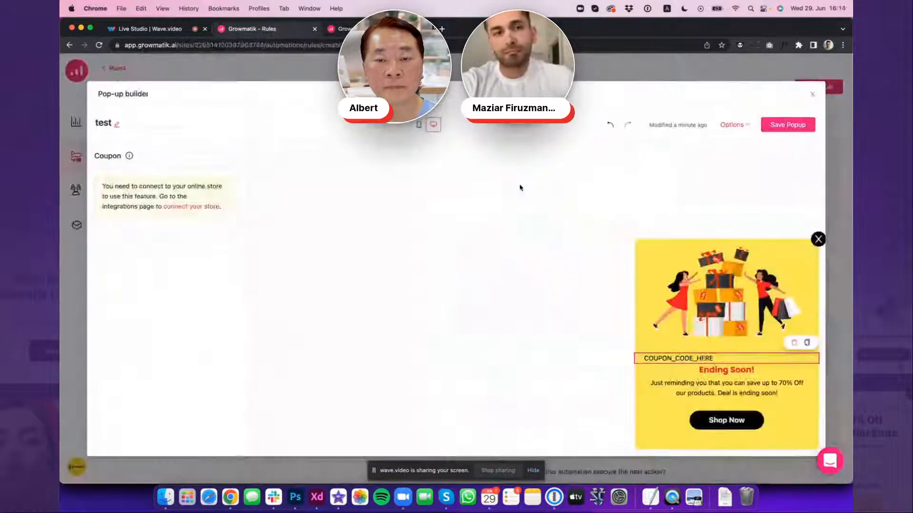
click(788, 128)
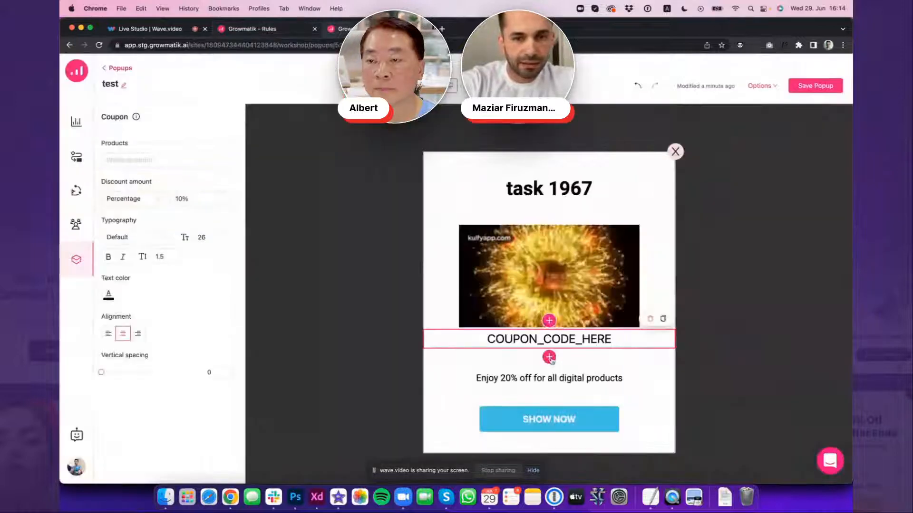
In the workshop popup, insert a Products element below the coupon code
click(549, 356)
click(495, 318)
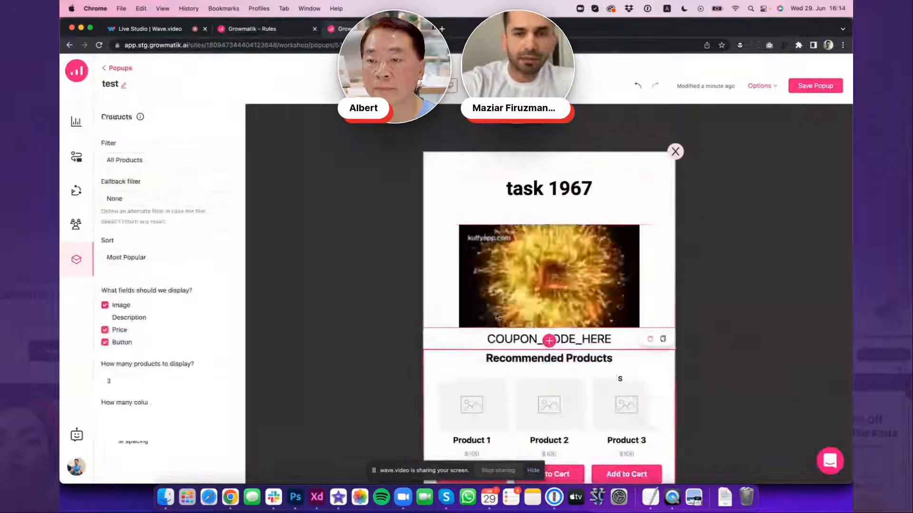
scroll(527, 352, down, 3)
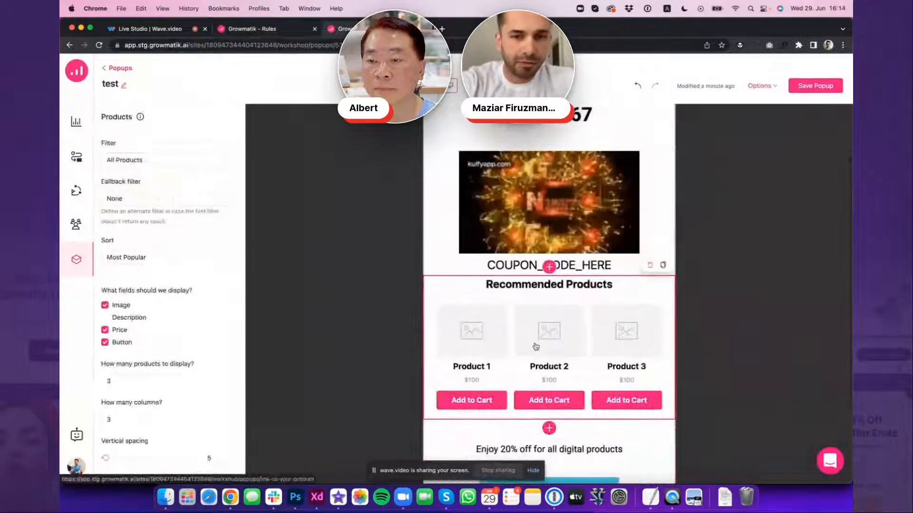
scroll(551, 344, down, 1)
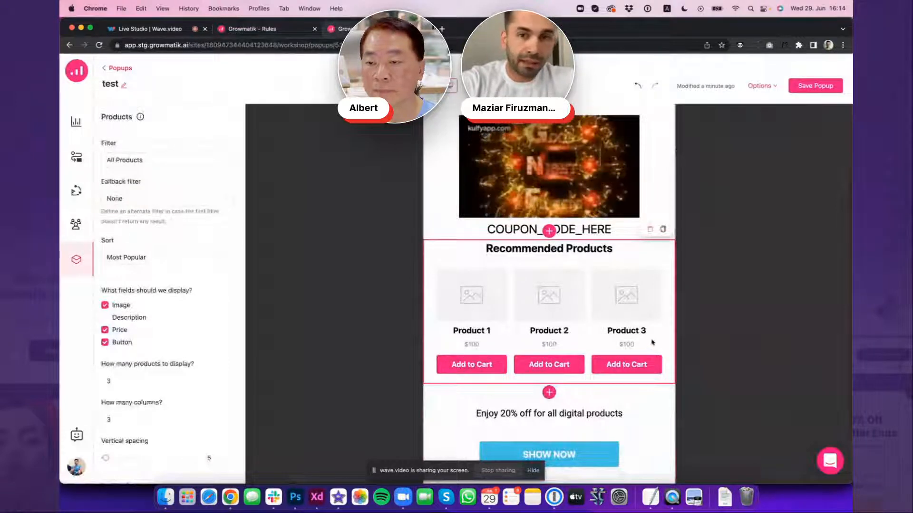
Review the product filter options and set the filter to the Upsells option "Linked to products in cart"
click(169, 163)
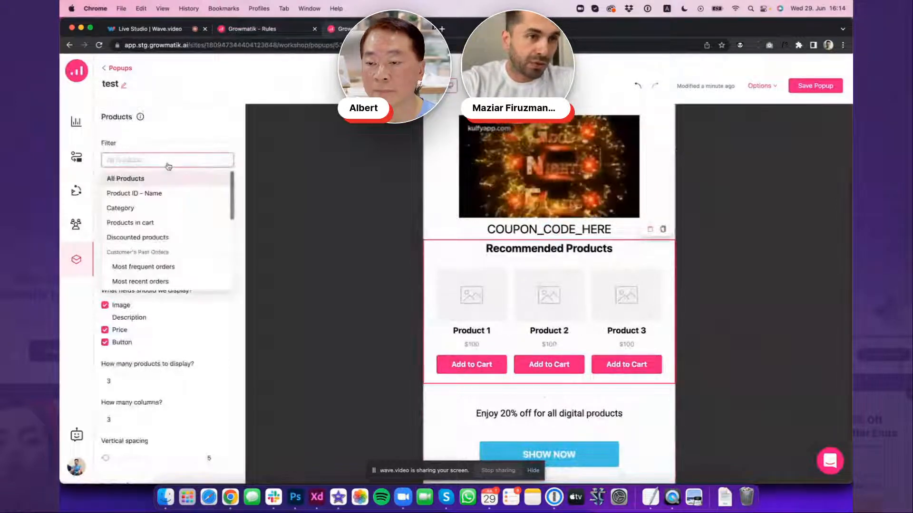
drag(233, 191, 231, 194)
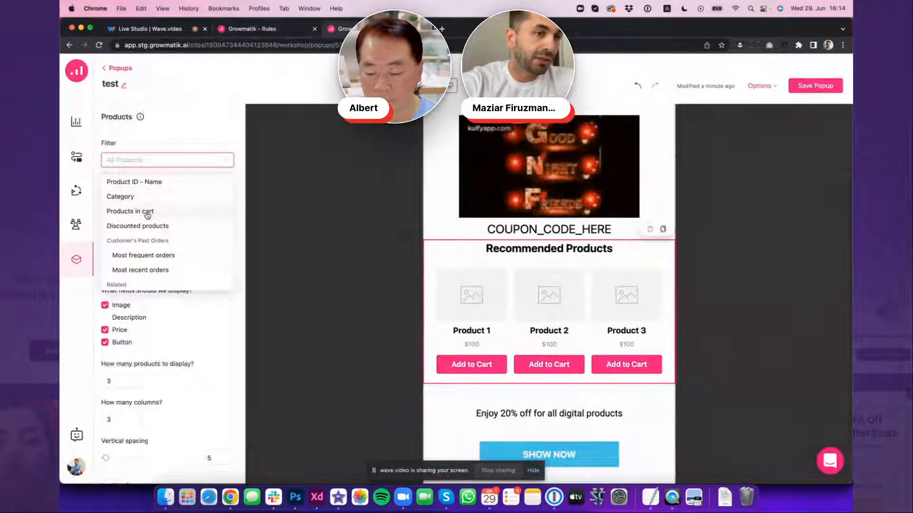
scroll(143, 212, up, 1)
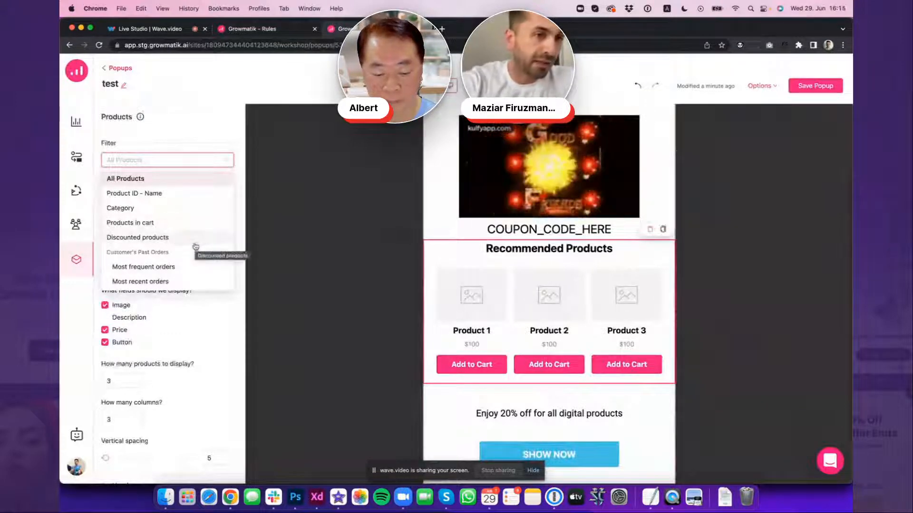
scroll(193, 243, down, 3)
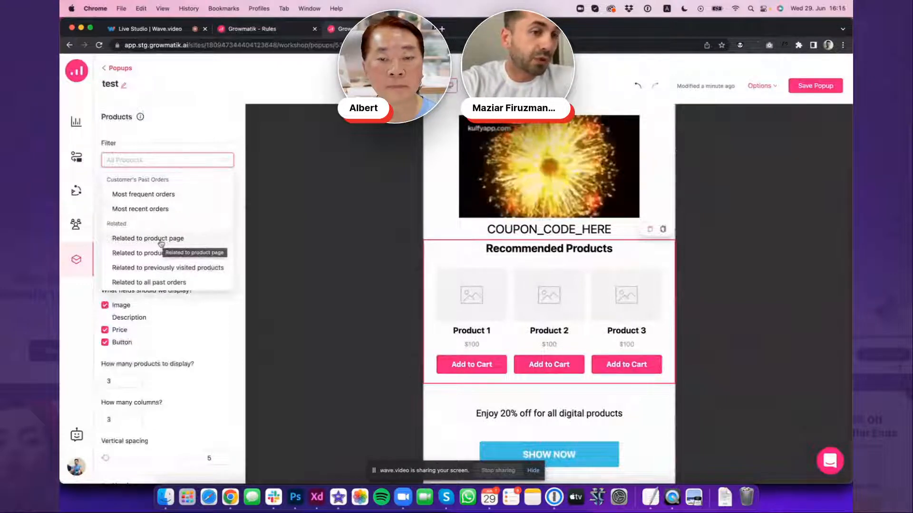
scroll(161, 243, down, 5)
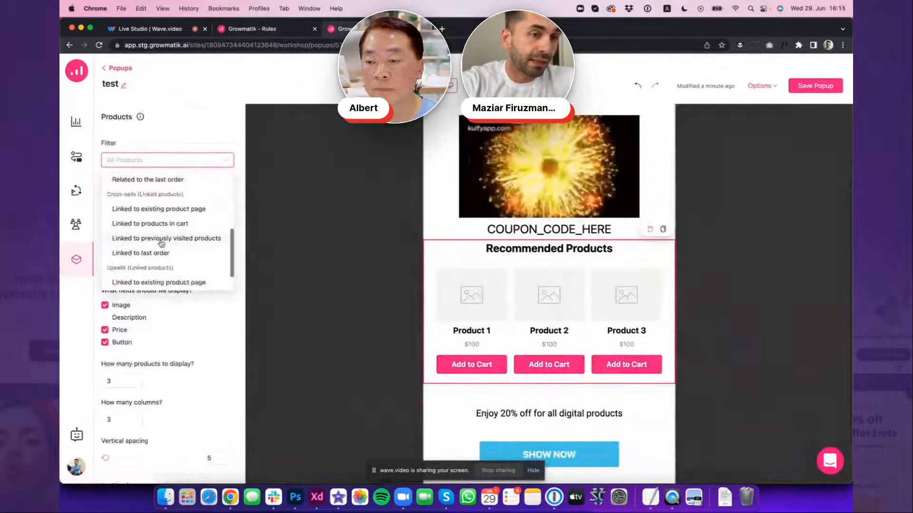
scroll(165, 256, down, 2)
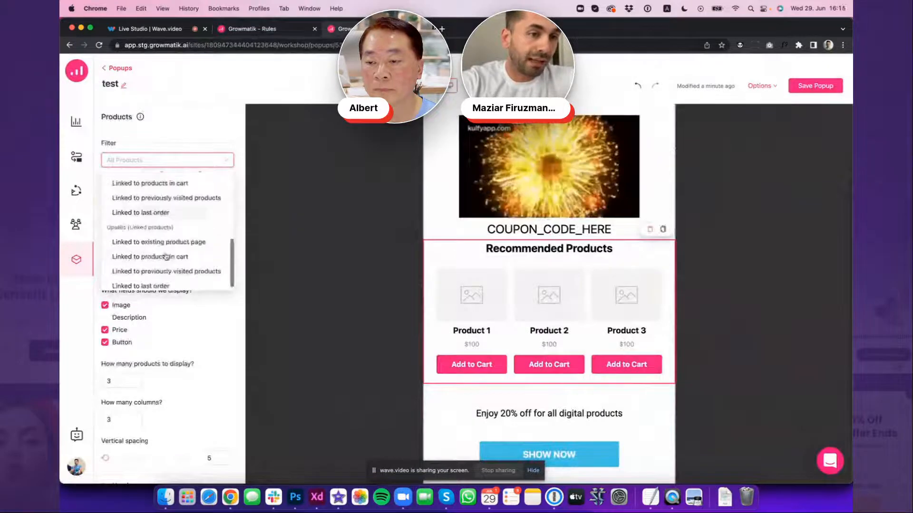
scroll(165, 256, down, 1)
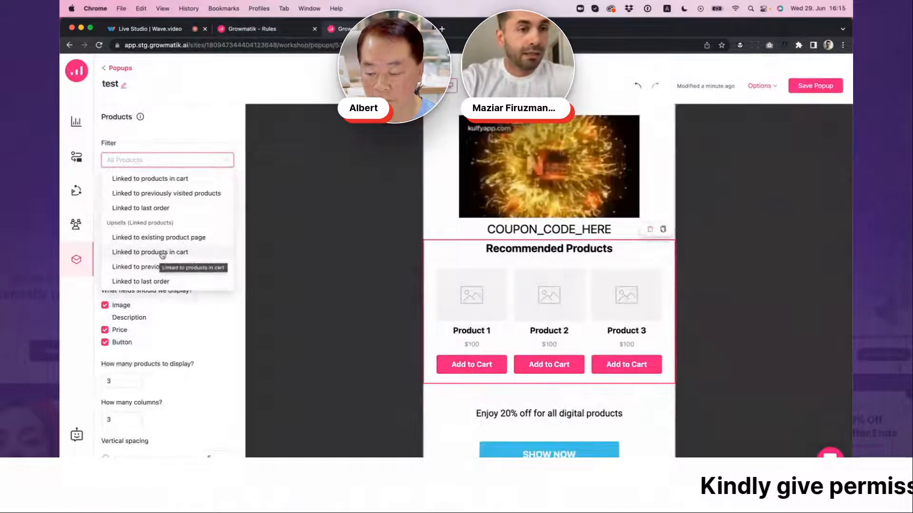
click(162, 253)
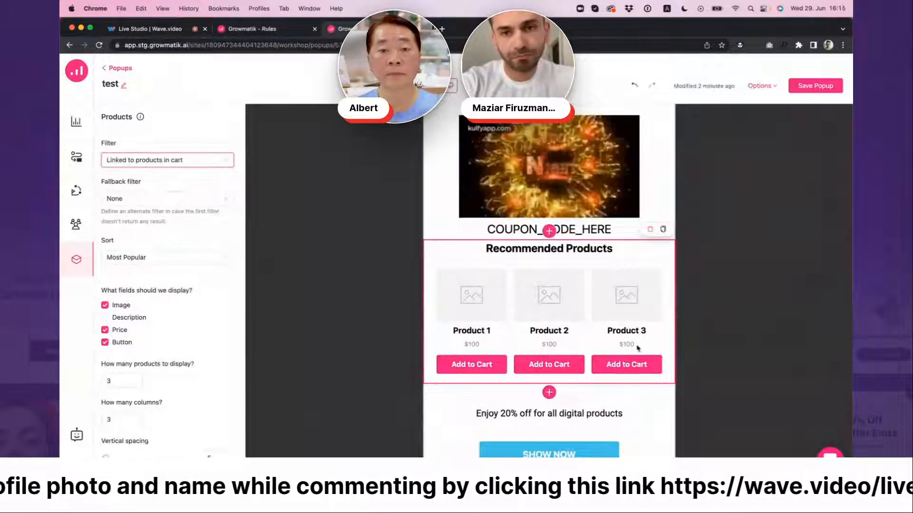
Insert a Blogs element below the Recommended Products block and delete that Products element
click(549, 392)
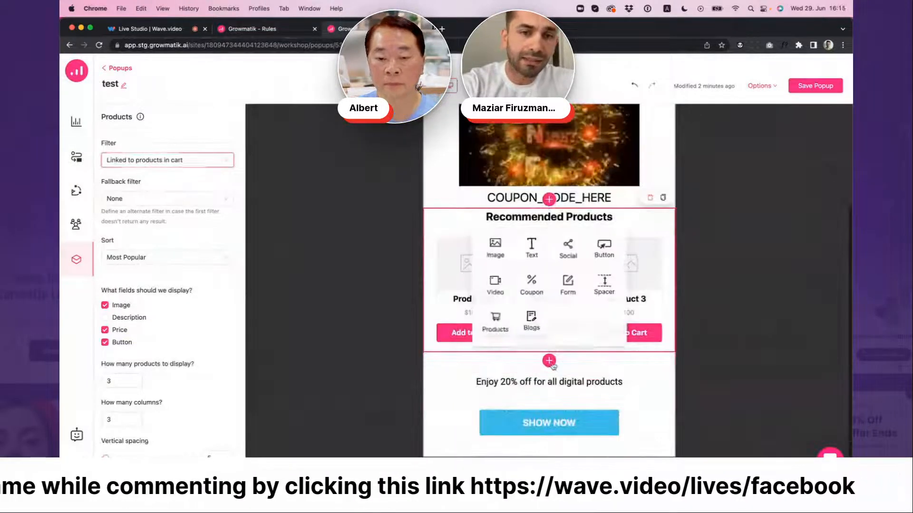
click(532, 328)
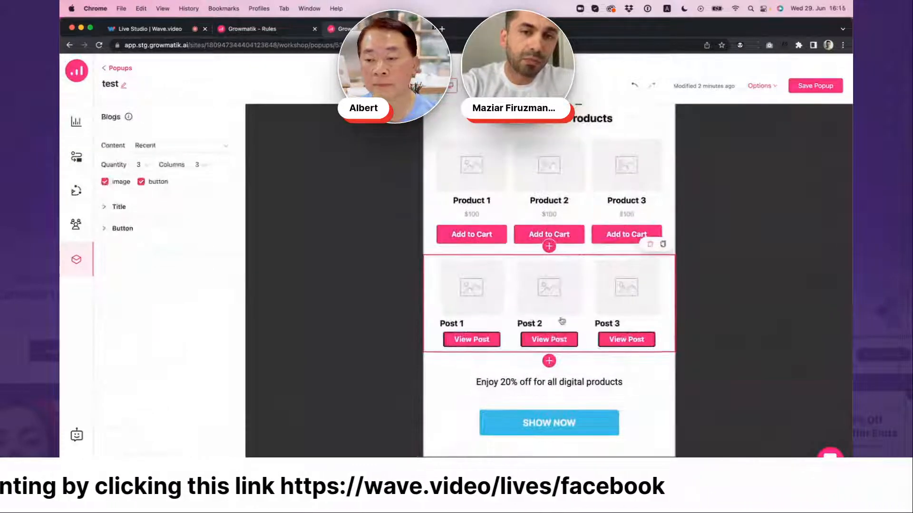
scroll(656, 157, up, 1)
click(670, 142)
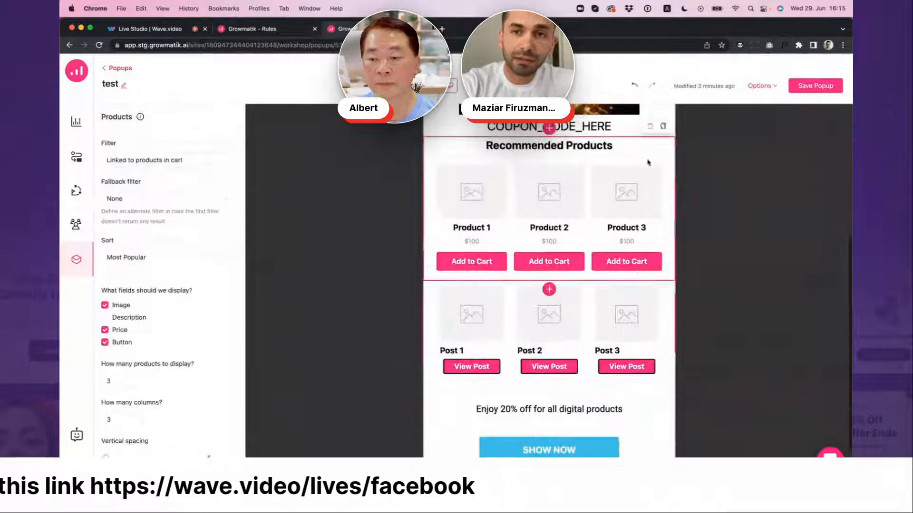
click(650, 127)
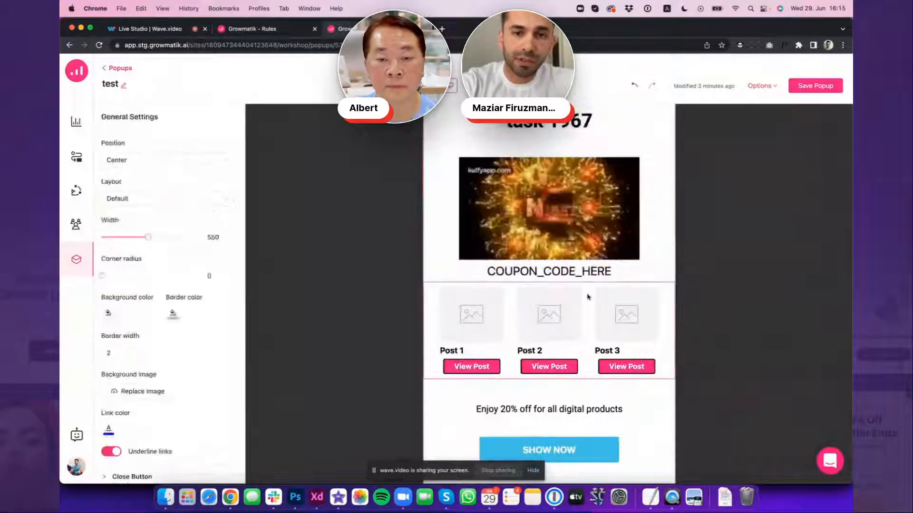
Review the content source options of the Blogs element in the workshop popup without changing the selection
click(566, 265)
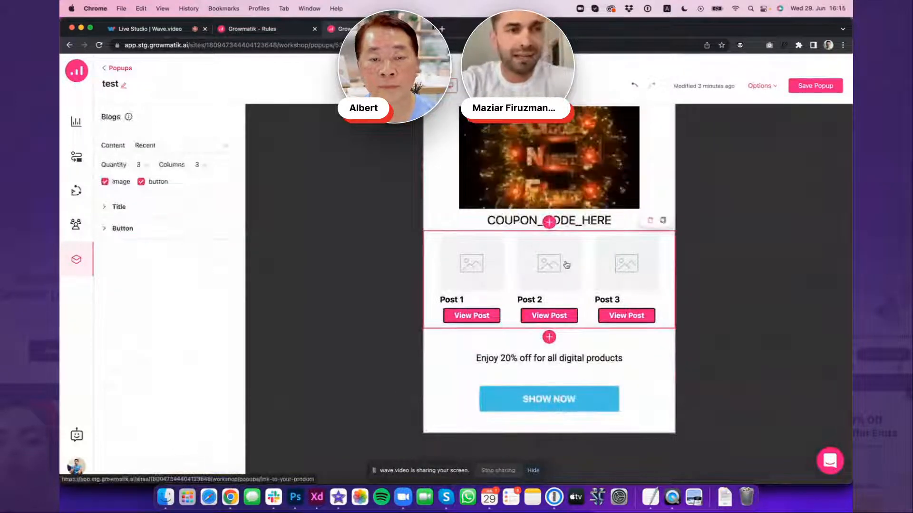
click(164, 146)
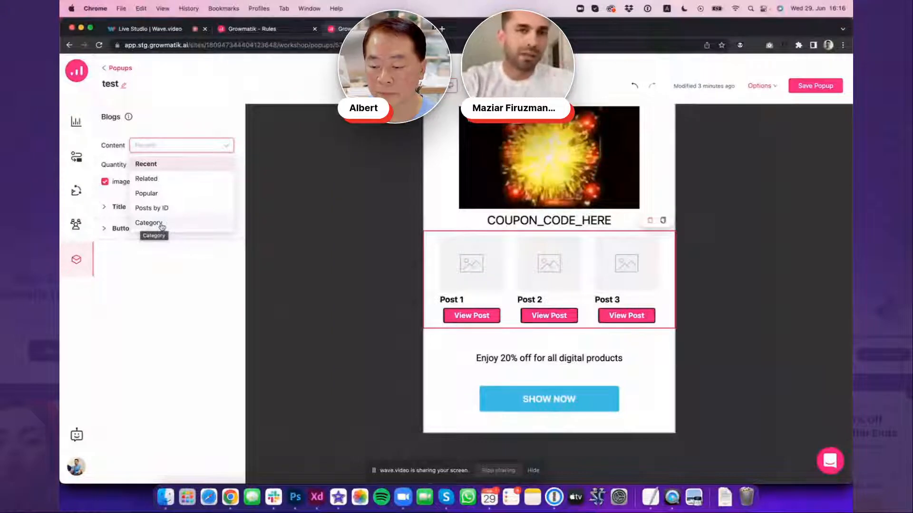
click(162, 256)
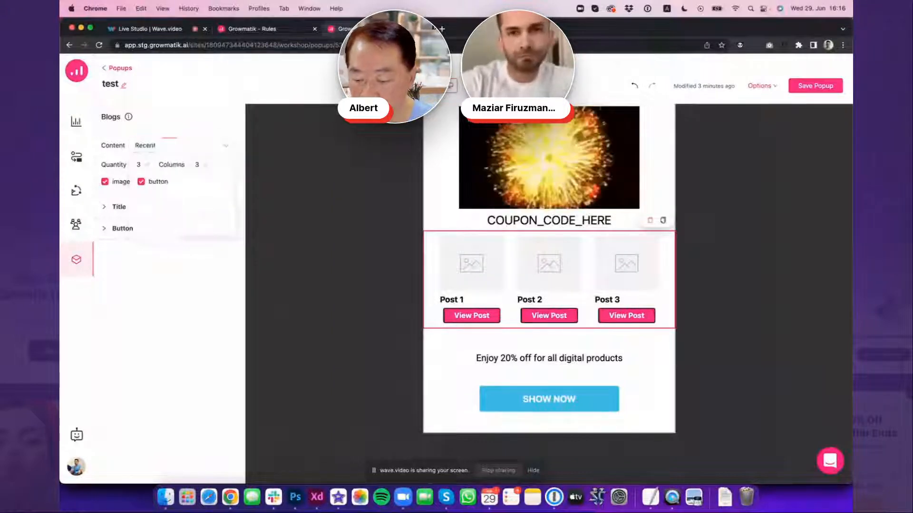
Return to the automation rule and close its popup builder, discarding the unsaved changes
click(257, 30)
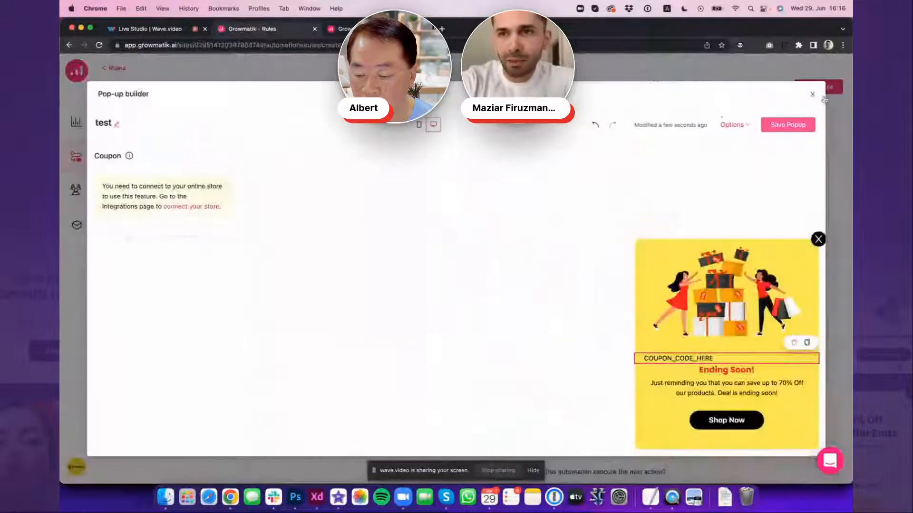
click(812, 93)
click(512, 164)
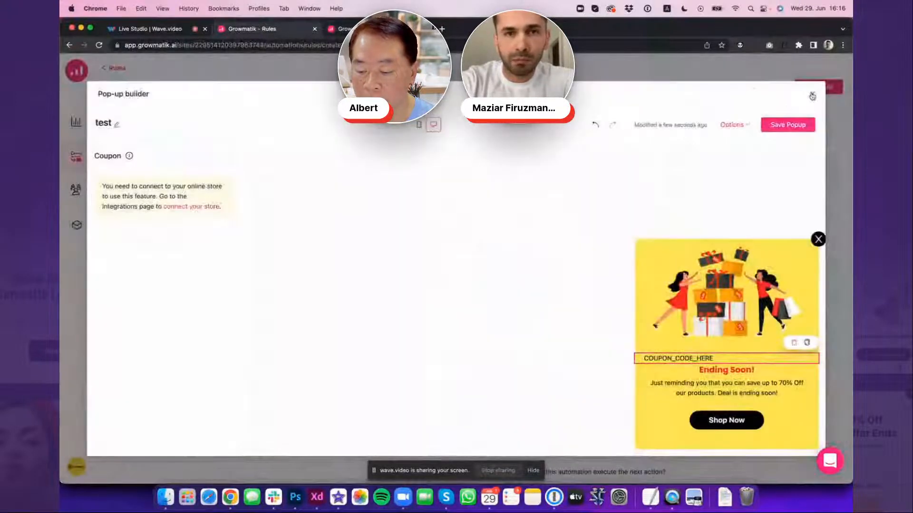
click(812, 96)
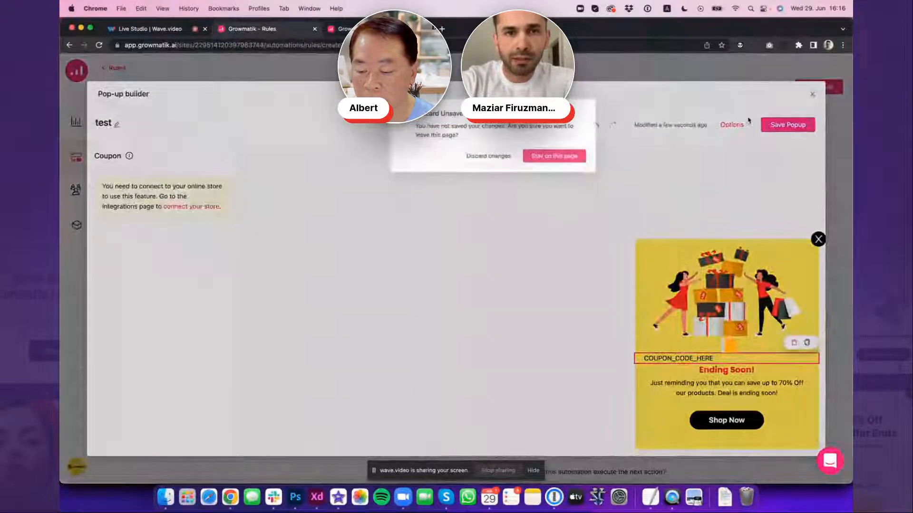
click(451, 163)
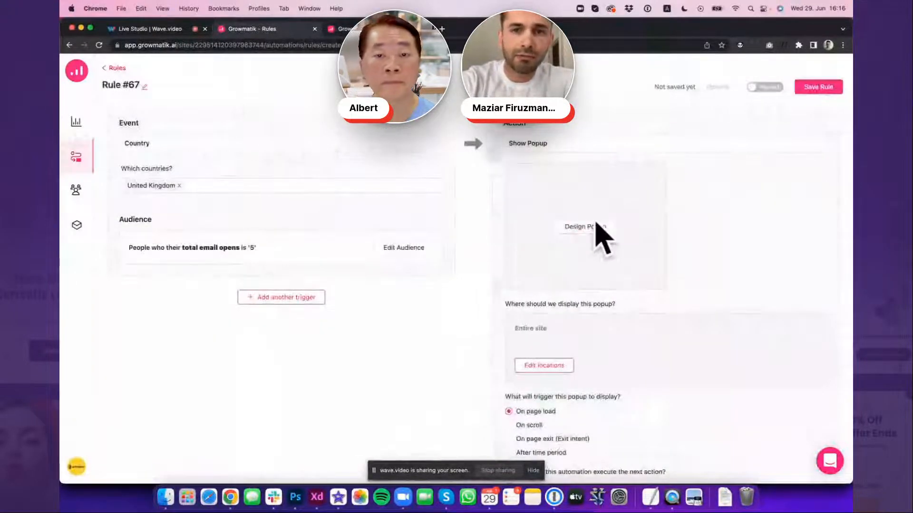
Review the popup's display location choices, apply Entire site, and look over the display trigger, next-action timing and frequency settings
scroll(613, 224, down, 1)
scroll(590, 245, down, 5)
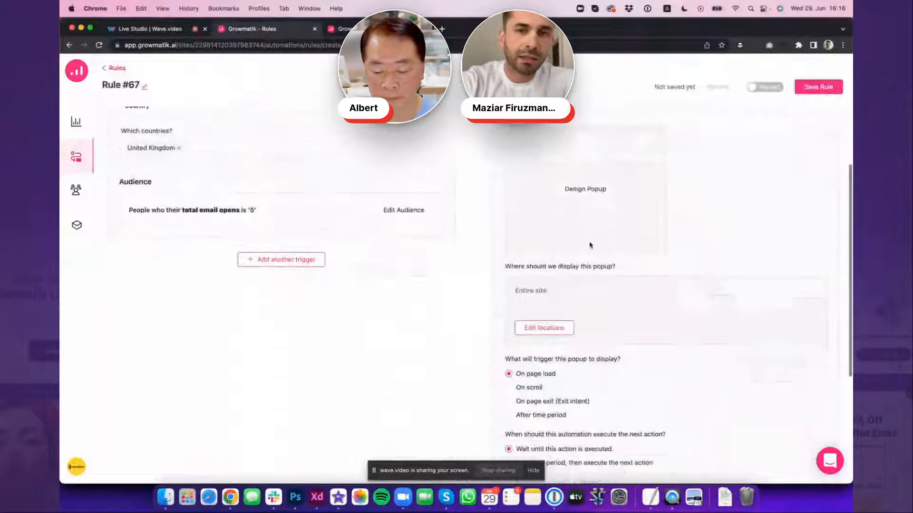
scroll(590, 244, down, 1)
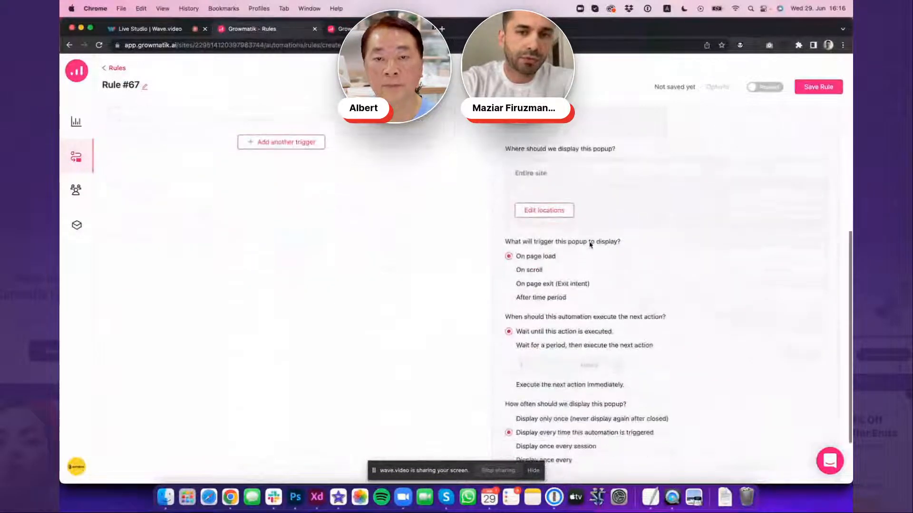
scroll(589, 245, down, 1)
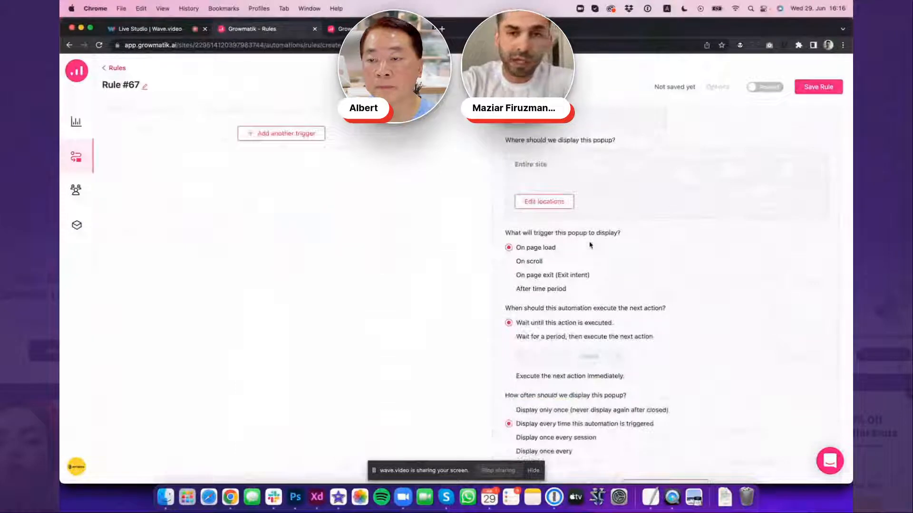
scroll(547, 206, up, 3)
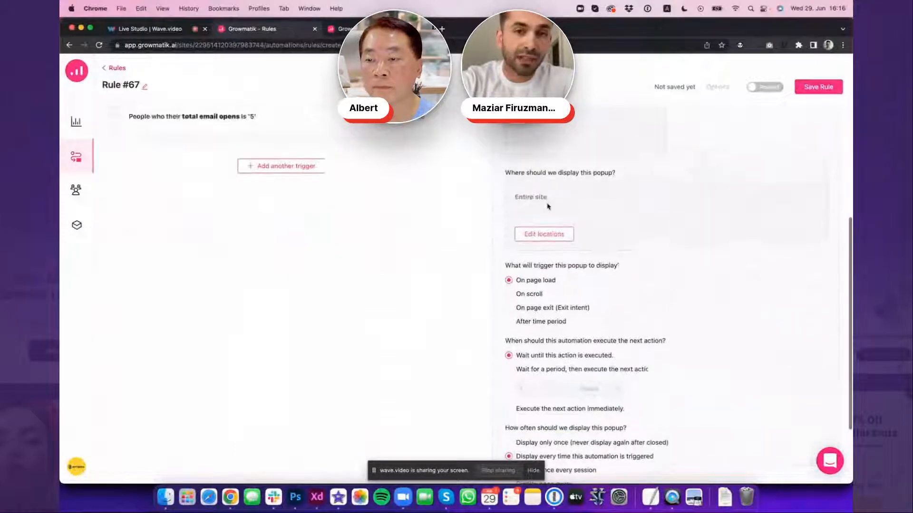
click(547, 279)
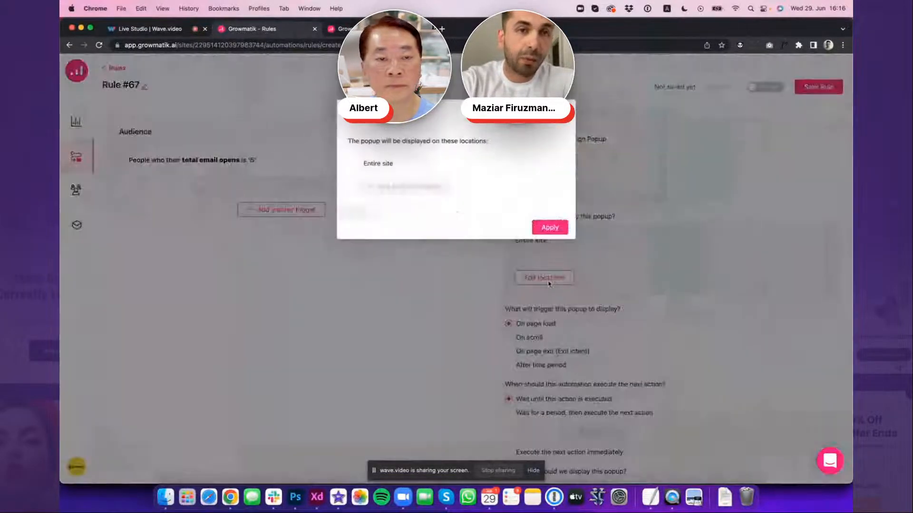
click(423, 165)
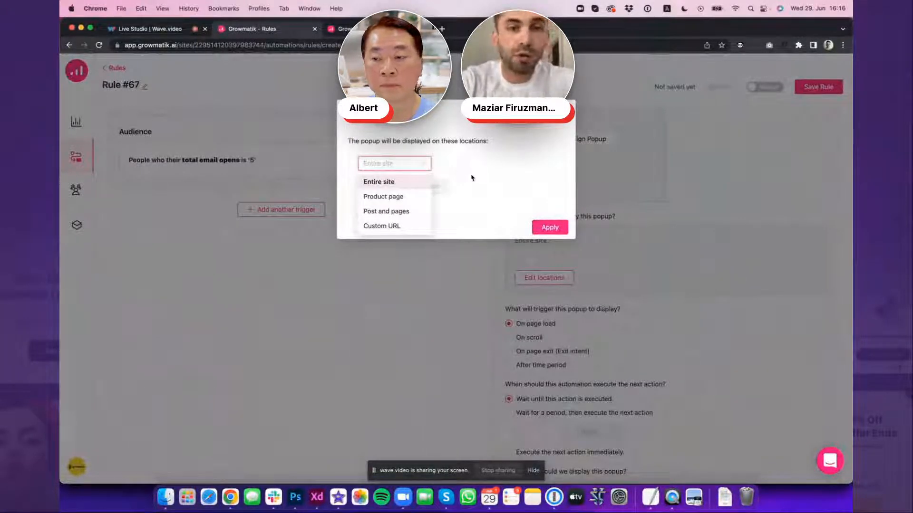
click(490, 177)
click(408, 164)
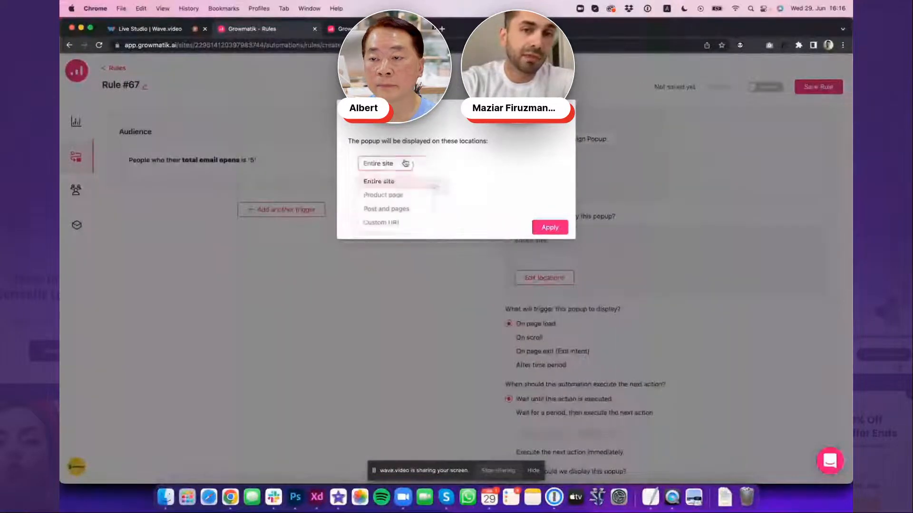
click(523, 167)
click(549, 230)
scroll(553, 242, down, 3)
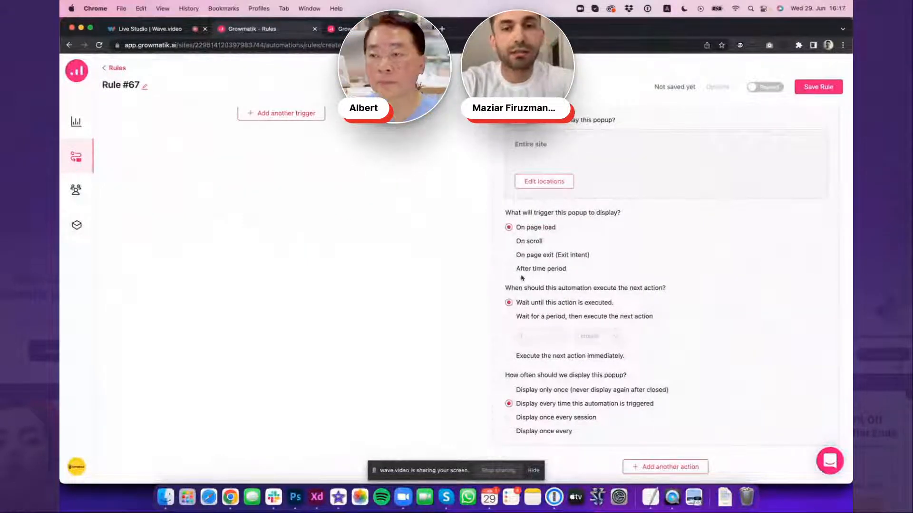
scroll(571, 271, down, 2)
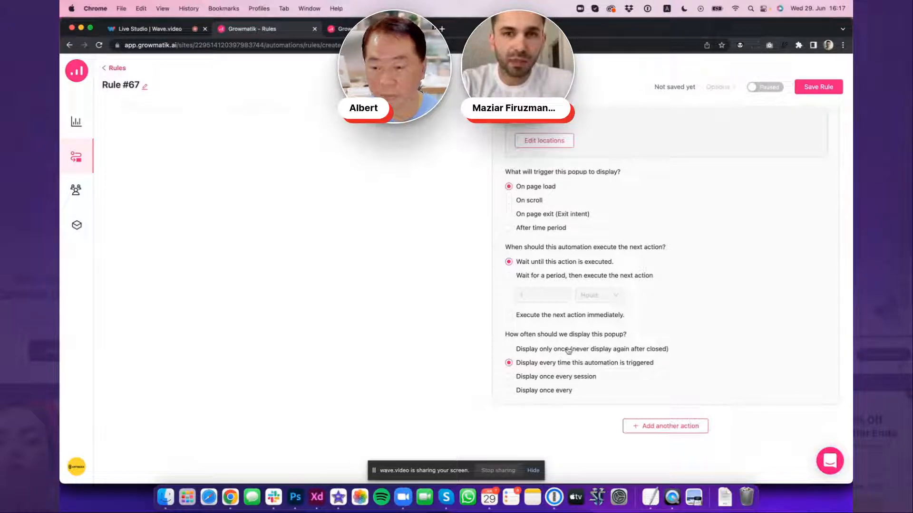
Change the rule's action from Show Popup to Send Email and check its From email and Reply-to email fields
scroll(568, 351, up, 5)
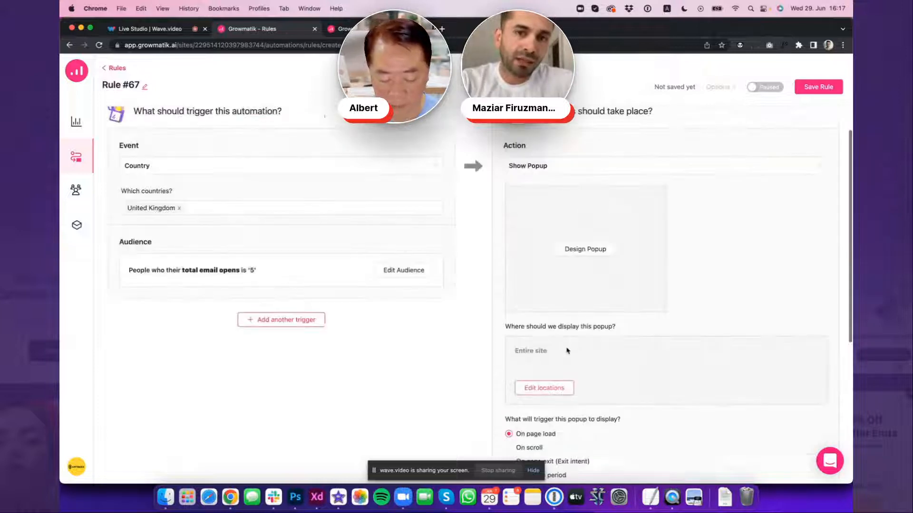
scroll(567, 350, up, 1)
click(557, 205)
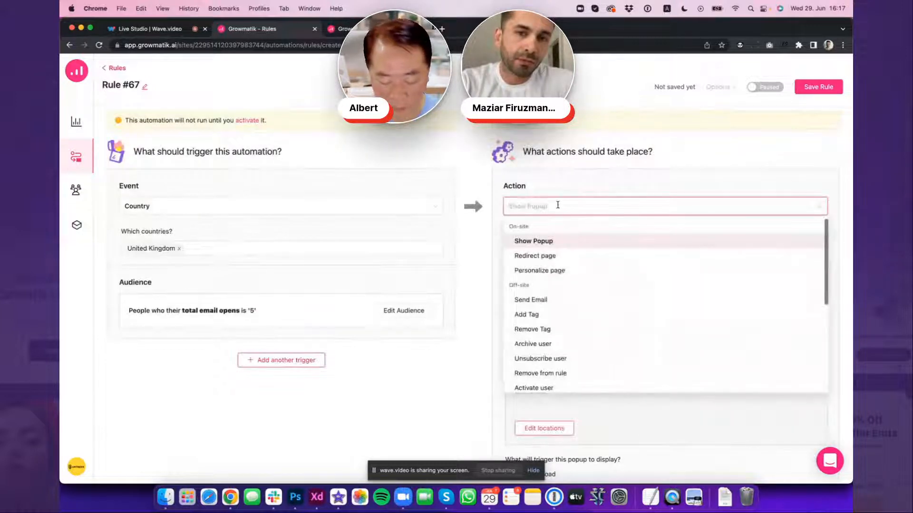
click(556, 301)
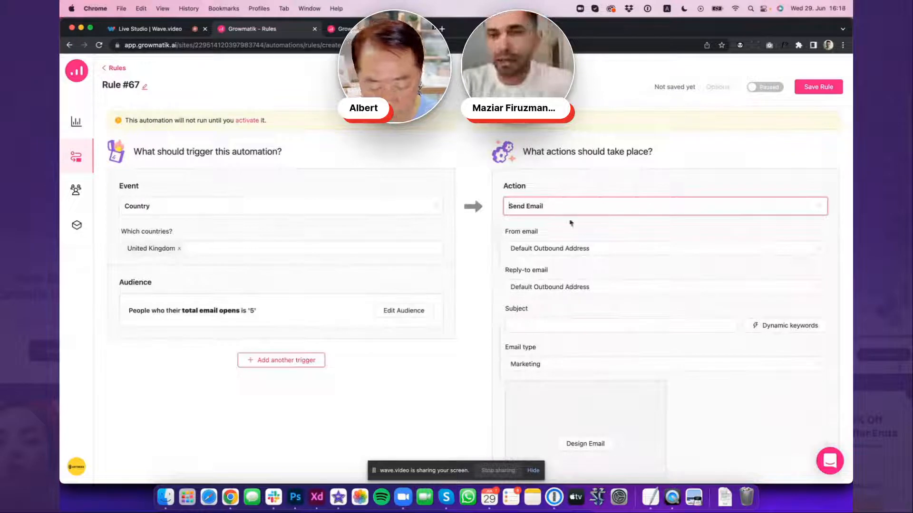
click(588, 285)
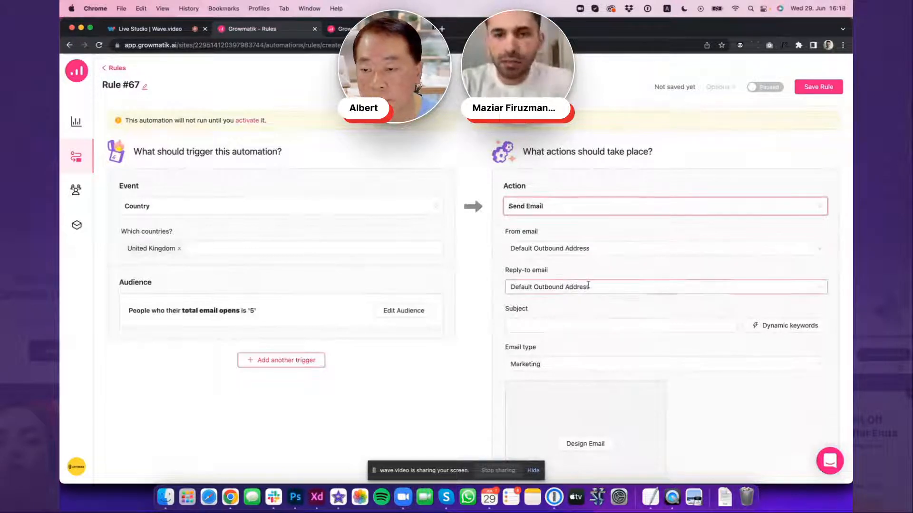
click(601, 249)
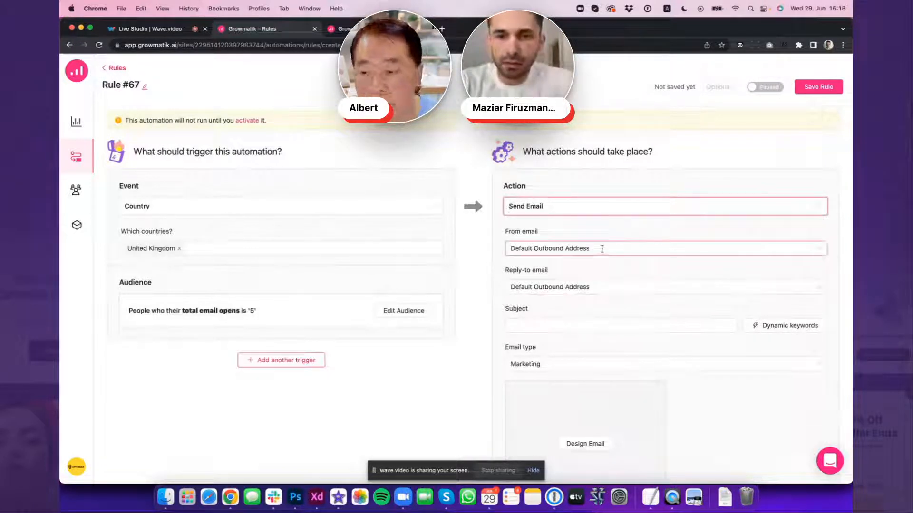
Enter "Hello" as the subject of the Send Email action
scroll(602, 249, down, 2)
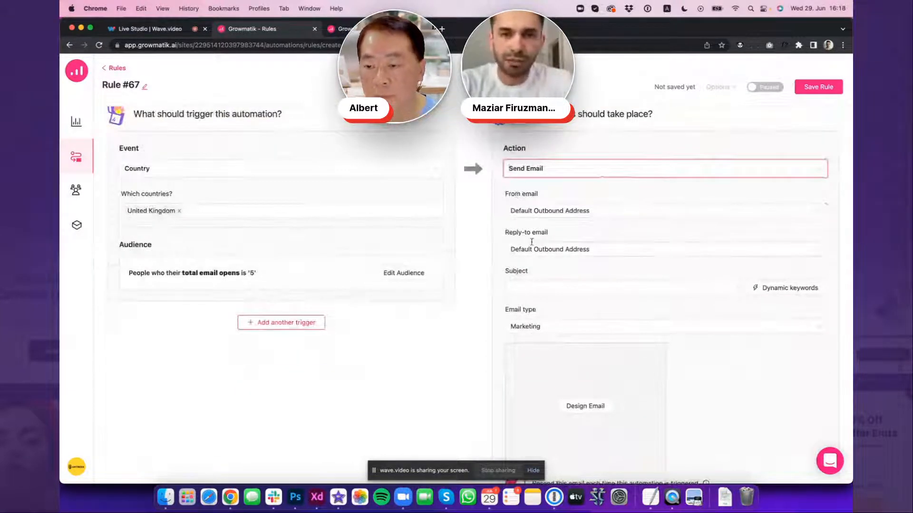
scroll(533, 244, down, 3)
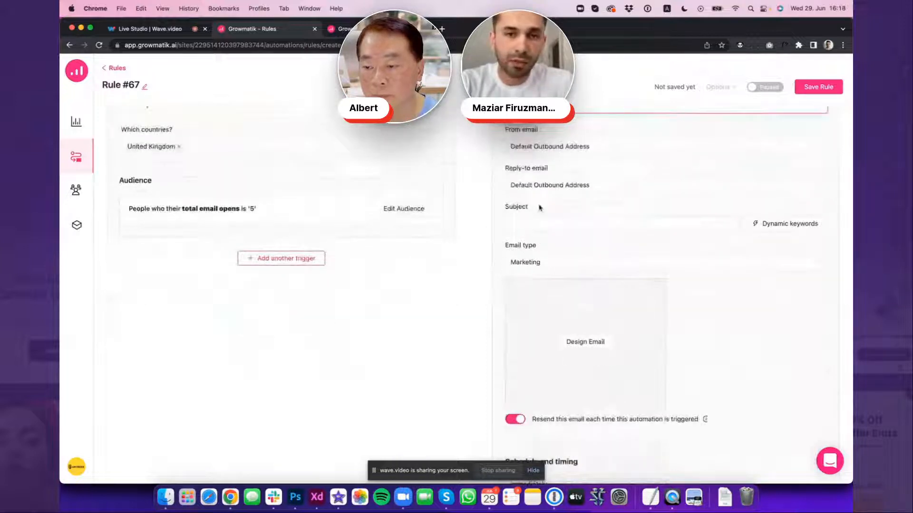
scroll(540, 208, up, 1)
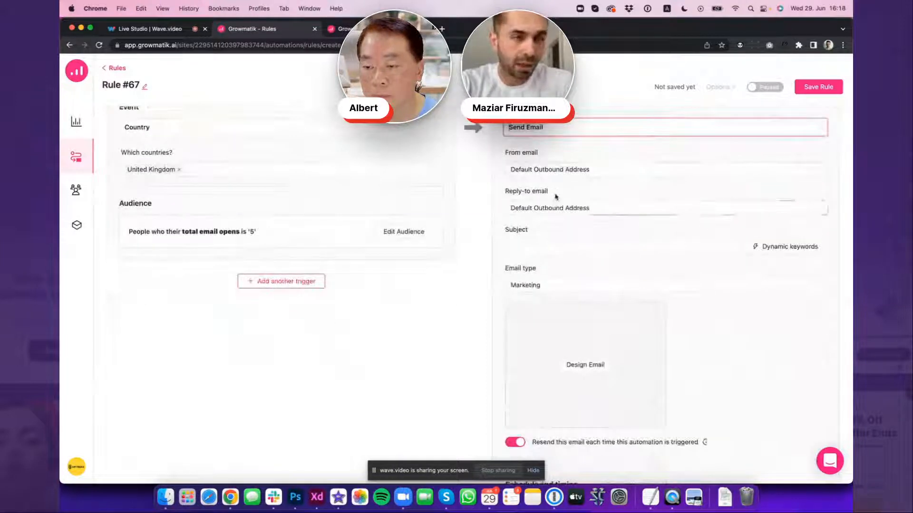
scroll(555, 190, down, 3)
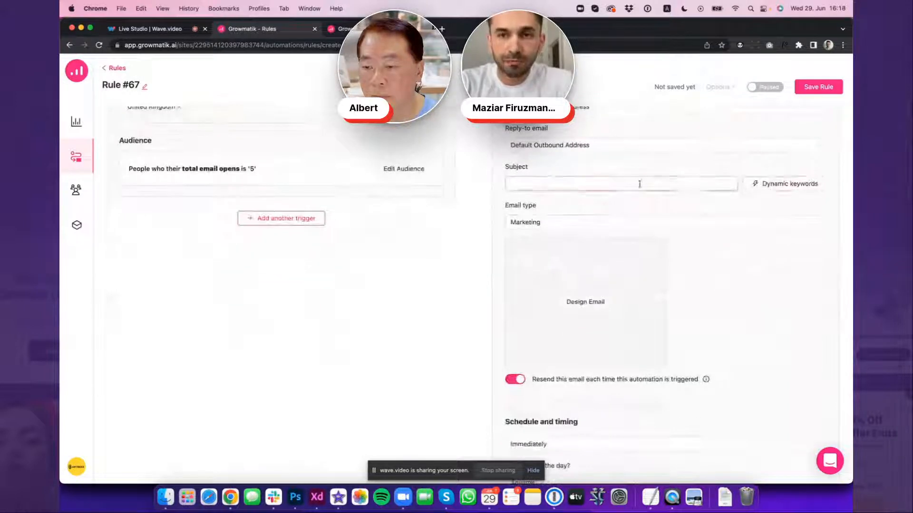
click(554, 182)
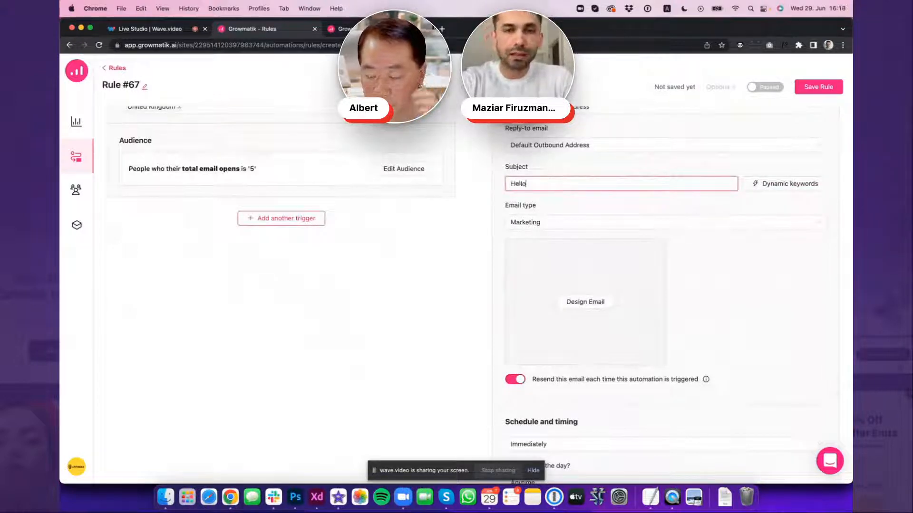
Review the dynamic keyword categories, then add the Full Name keyword and an exclamation mark after "Hello" in the subject
click(789, 185)
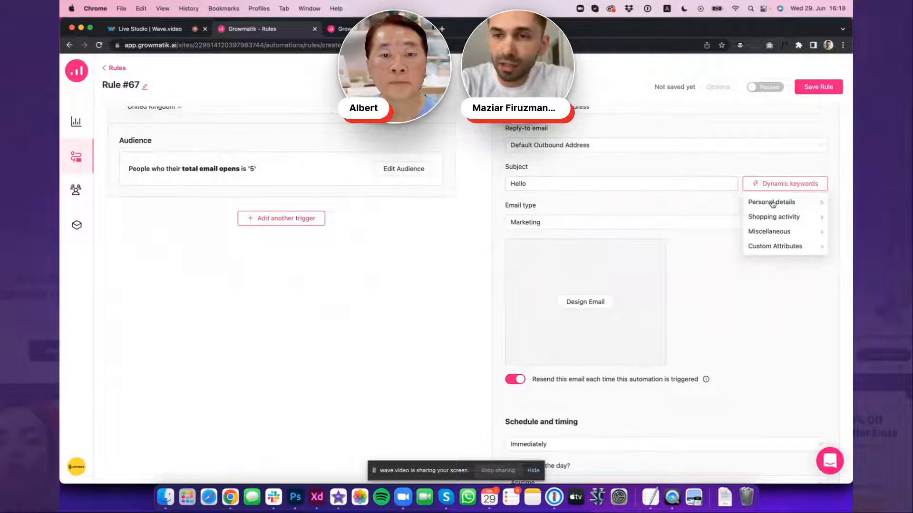
mouse_move(773, 204)
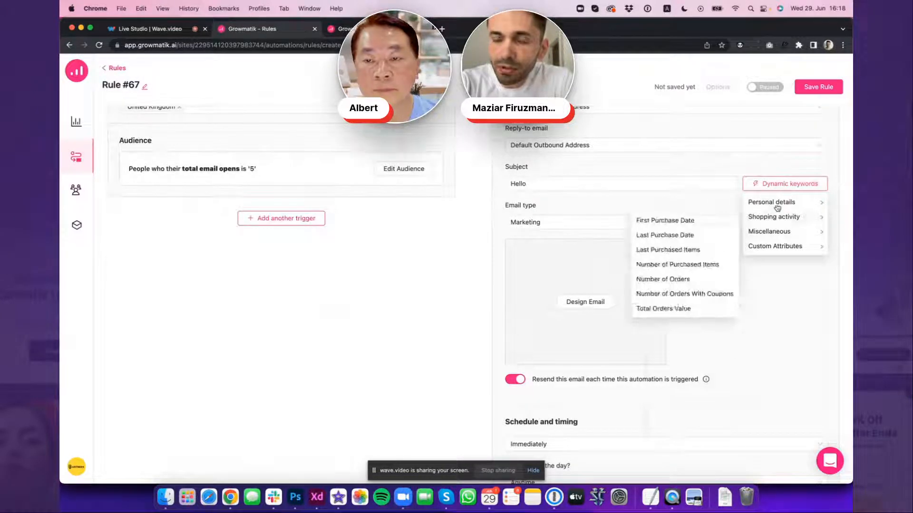
mouse_move(777, 206)
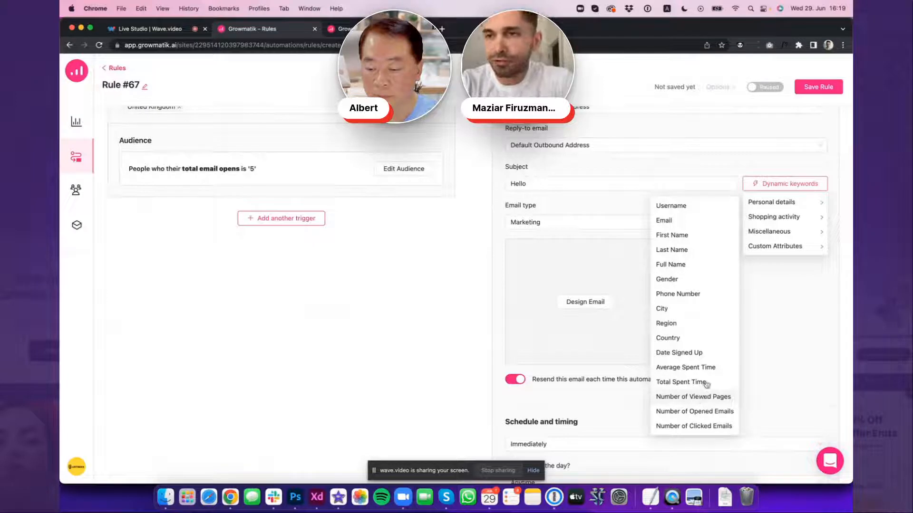
mouse_move(762, 219)
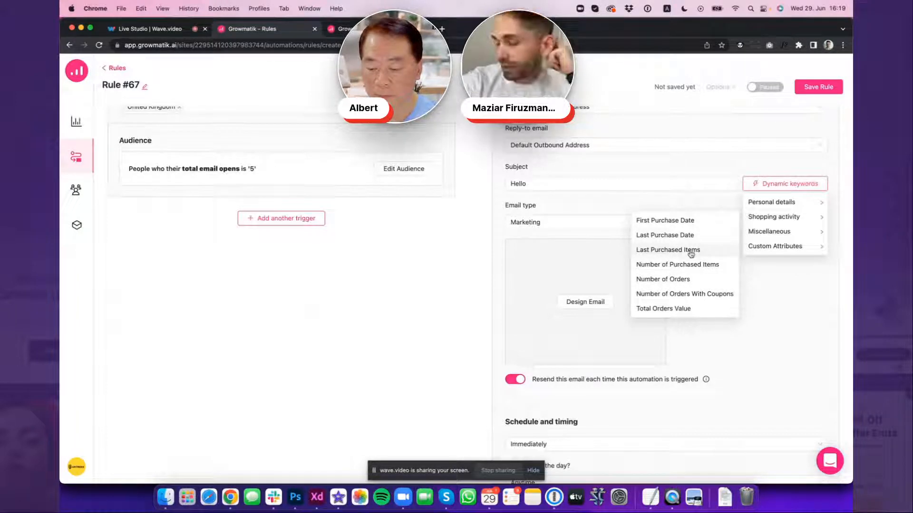
mouse_move(760, 247)
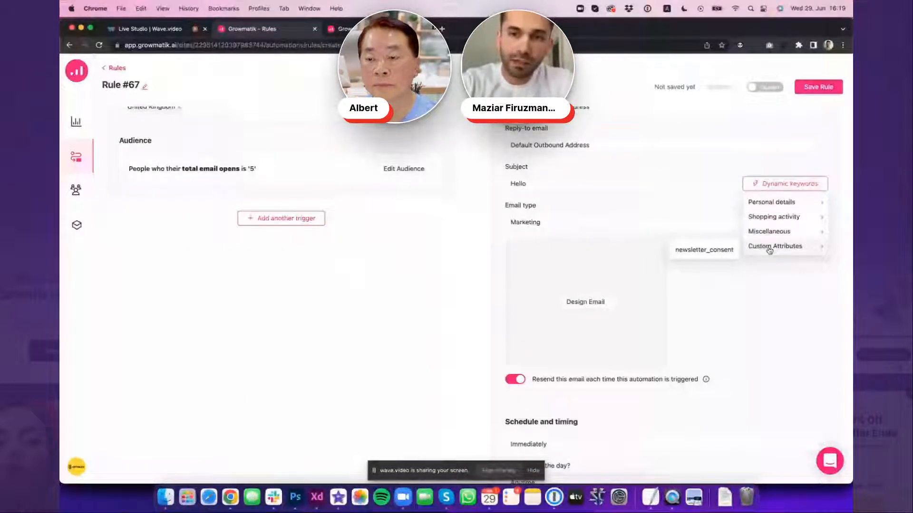
mouse_move(764, 202)
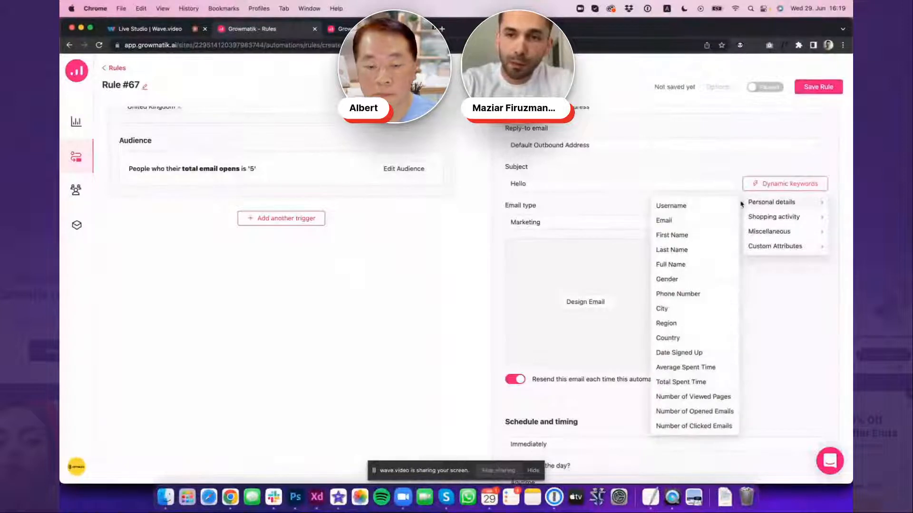
click(678, 263)
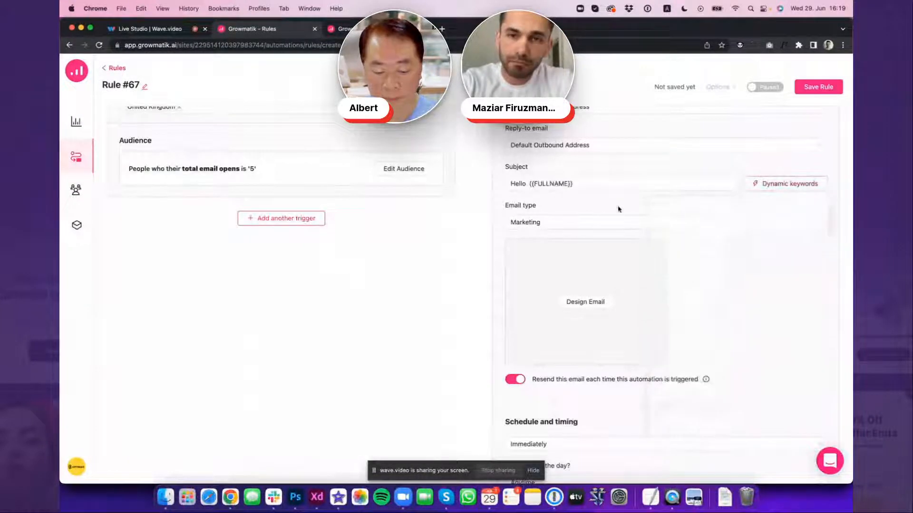
click(610, 180)
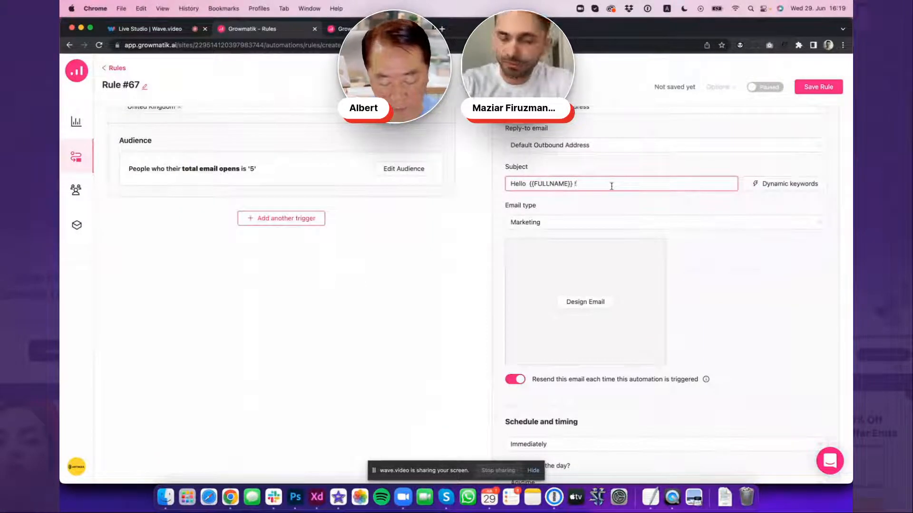
Check the email type choices of the Send Email action and keep Marketing
click(589, 224)
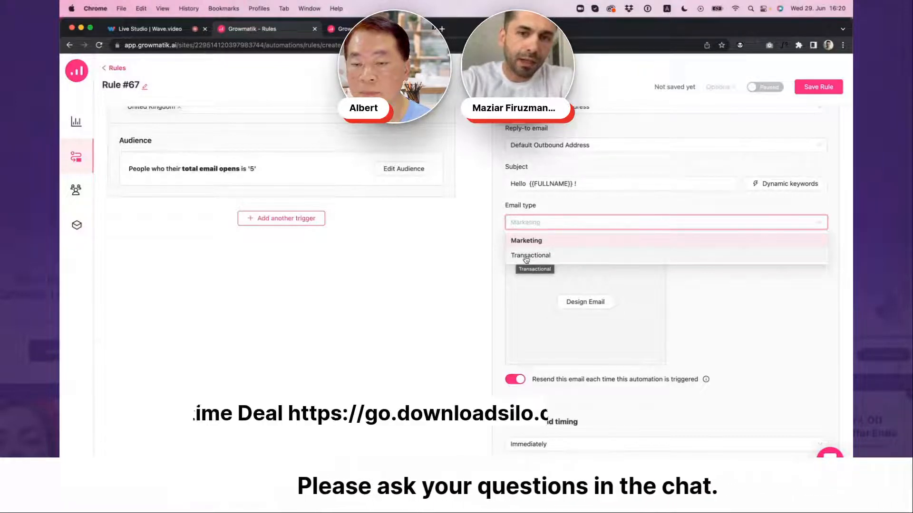
click(484, 257)
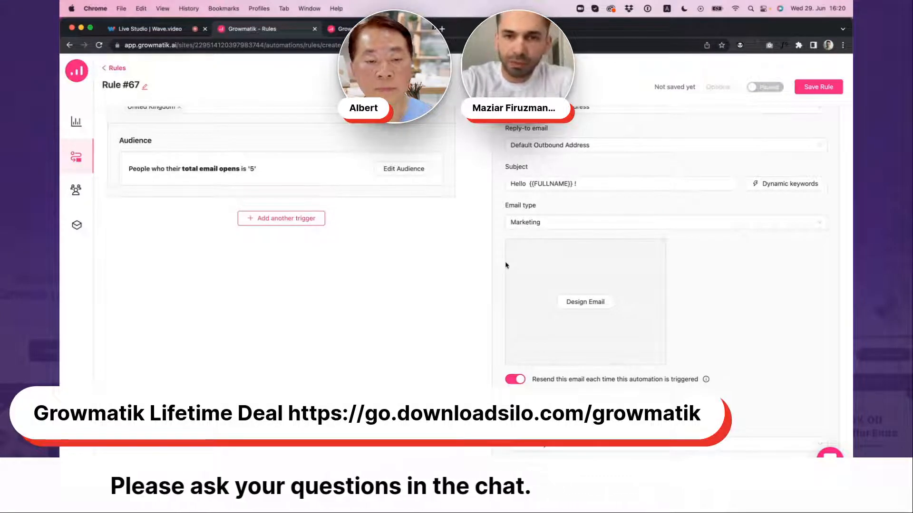
Start designing the email from the Abandoned Cart Recovery 1 V2 template and name the new template "test"
scroll(505, 265, down, 3)
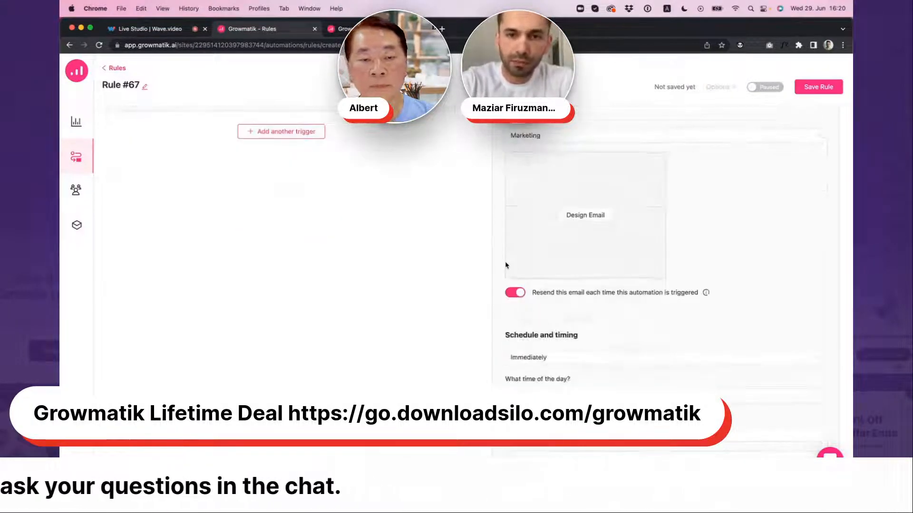
click(586, 217)
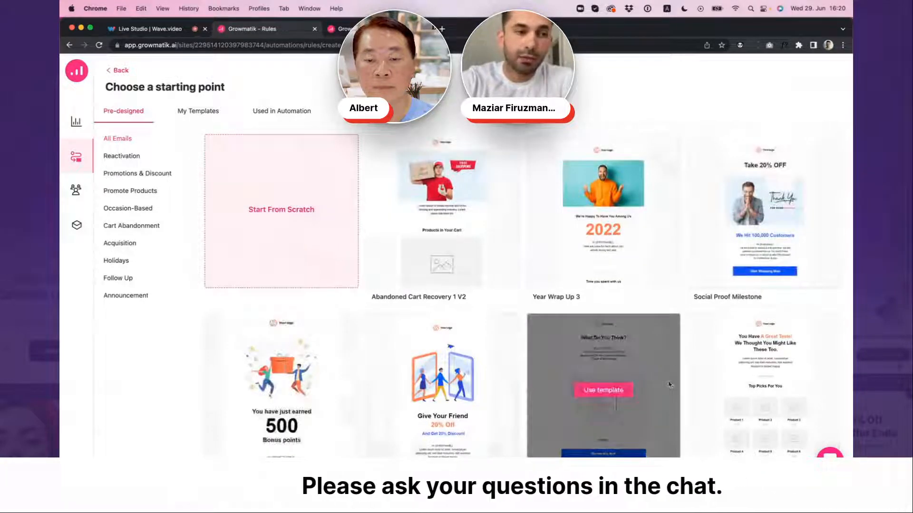
scroll(229, 287, down, 2)
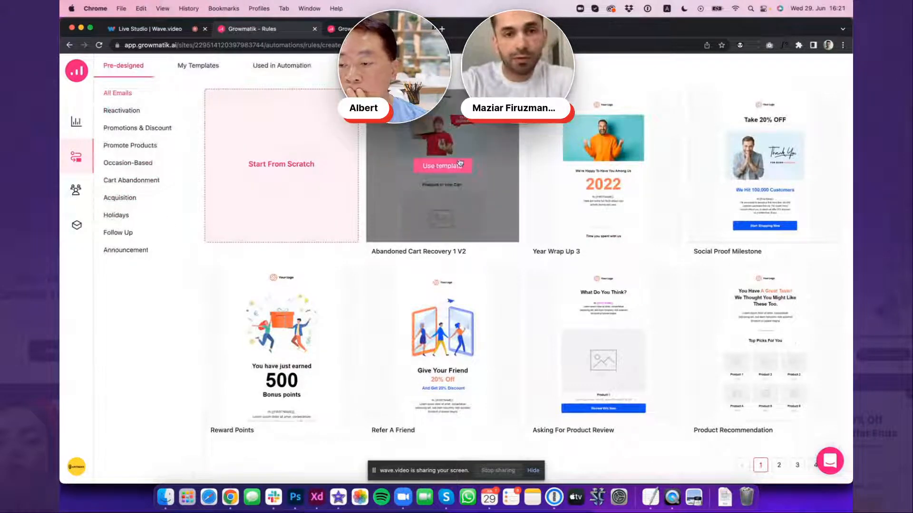
click(460, 163)
text(test)
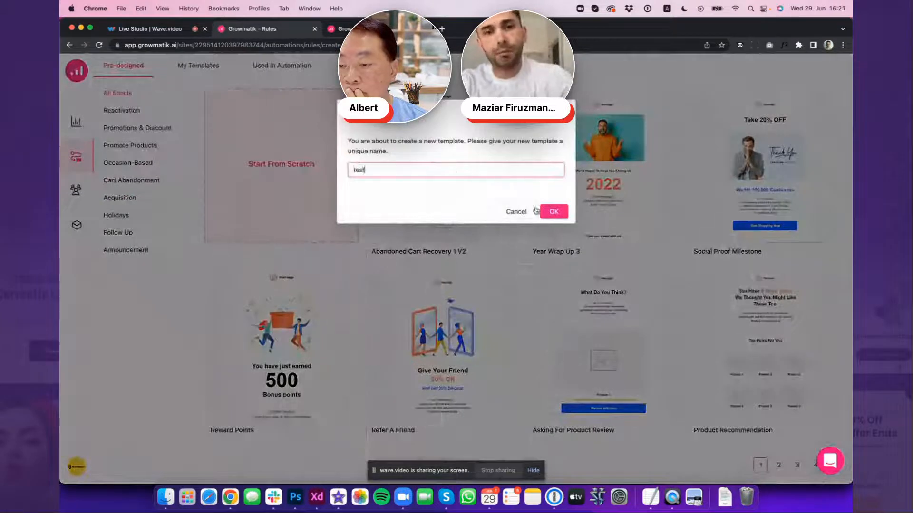
click(549, 212)
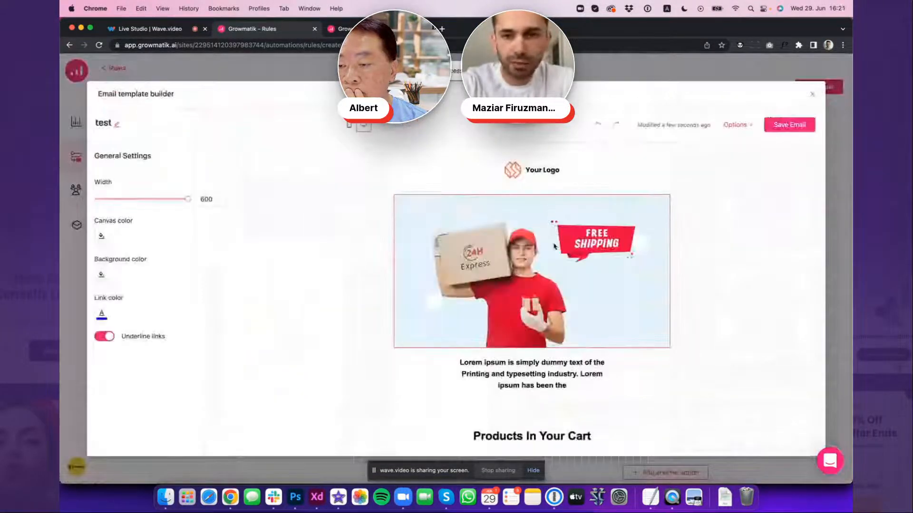
Set the email template's width to 491 and its canvas color to the yellow swatch
scroll(553, 246, down, 8)
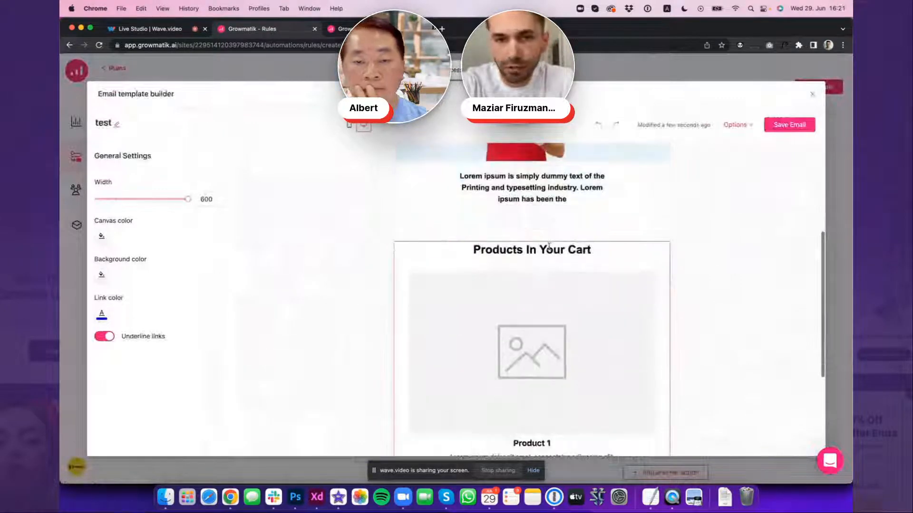
scroll(549, 246, up, 5)
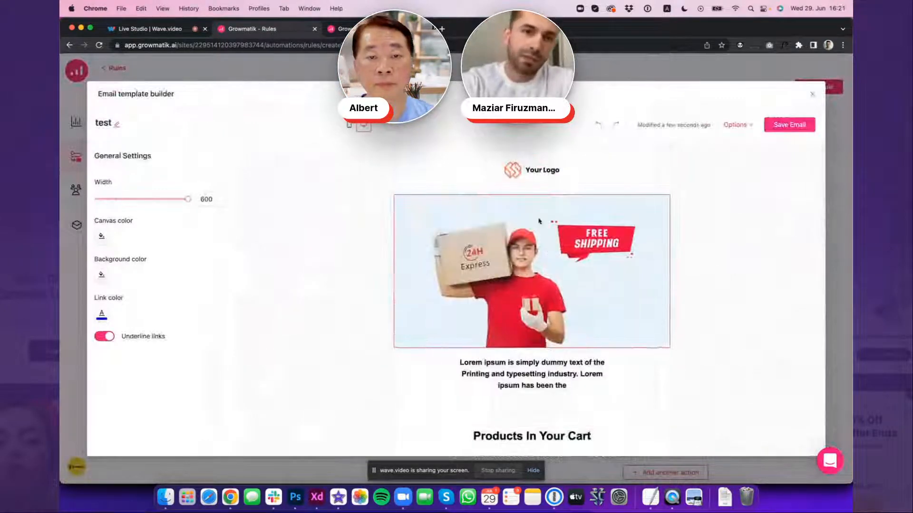
scroll(539, 221, down, 1)
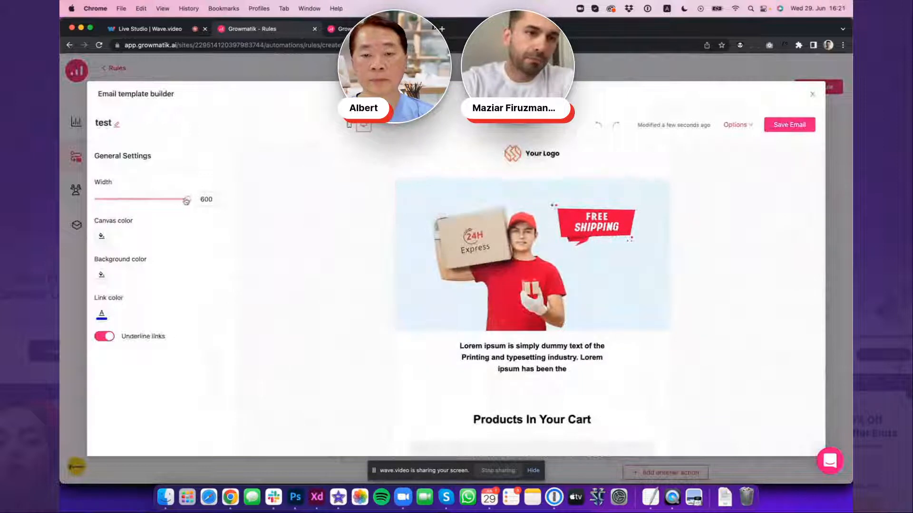
mouse_move(187, 201)
mouse_down()
mouse_move(146, 199)
mouse_move(171, 199)
mouse_up()
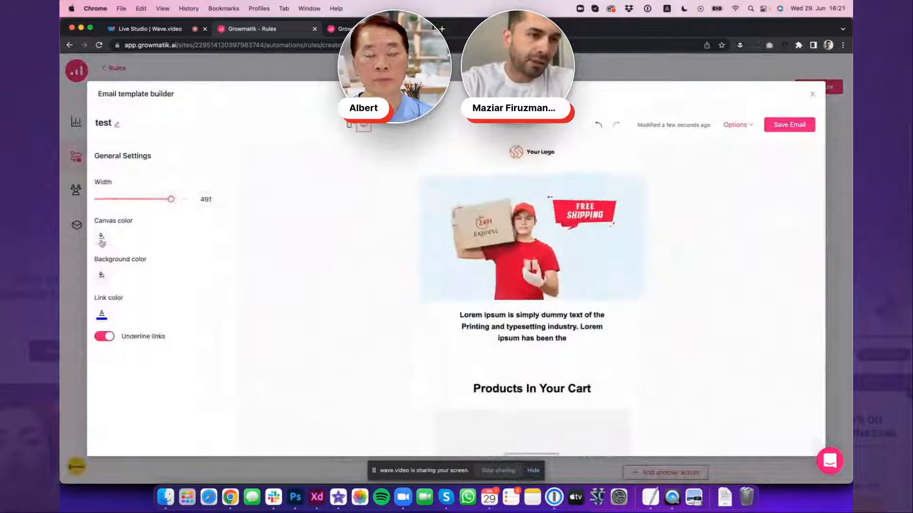
click(101, 236)
drag(157, 277, 164, 295)
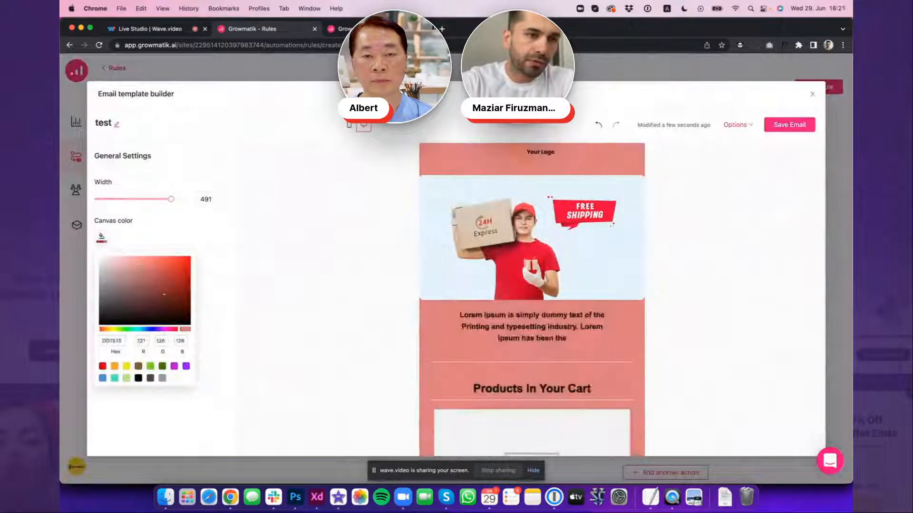
drag(139, 263, 123, 271)
click(127, 367)
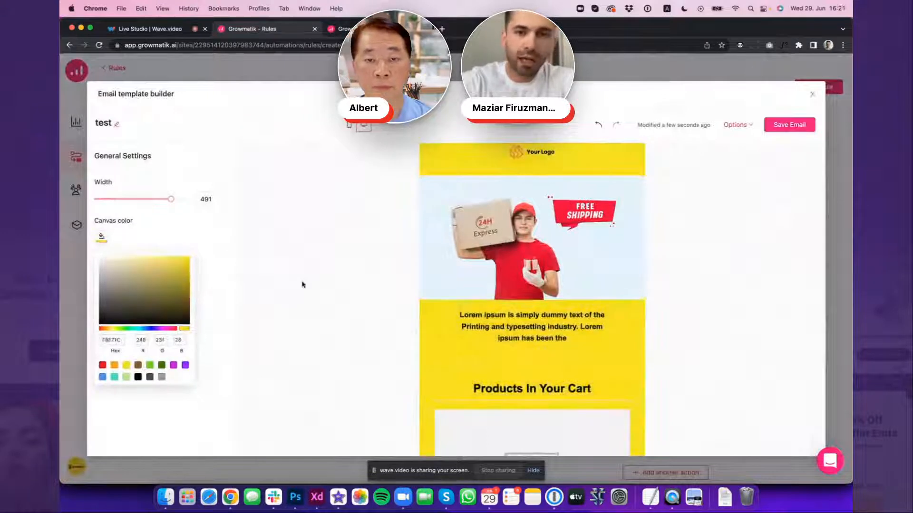
click(306, 281)
Examine the settings of the free shipping image and the text below it, including the Personal details dynamic keywords
scroll(428, 276, down, 1)
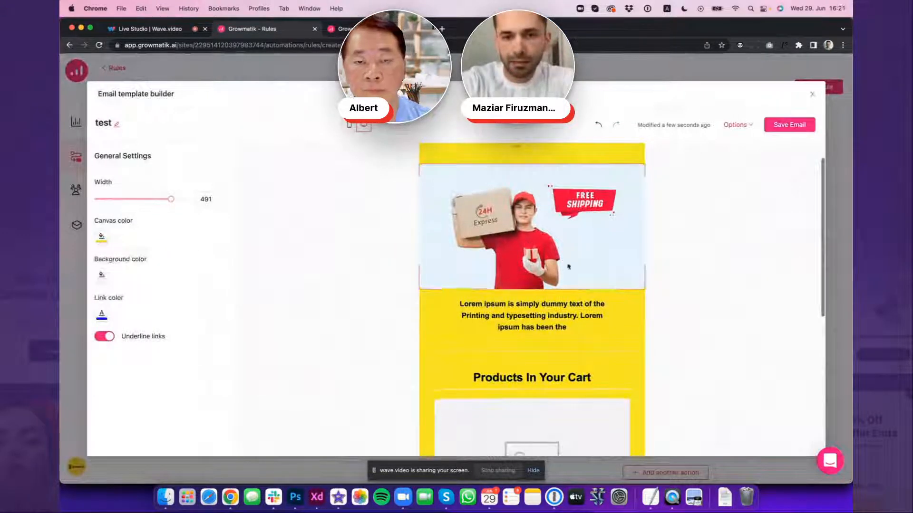
click(567, 281)
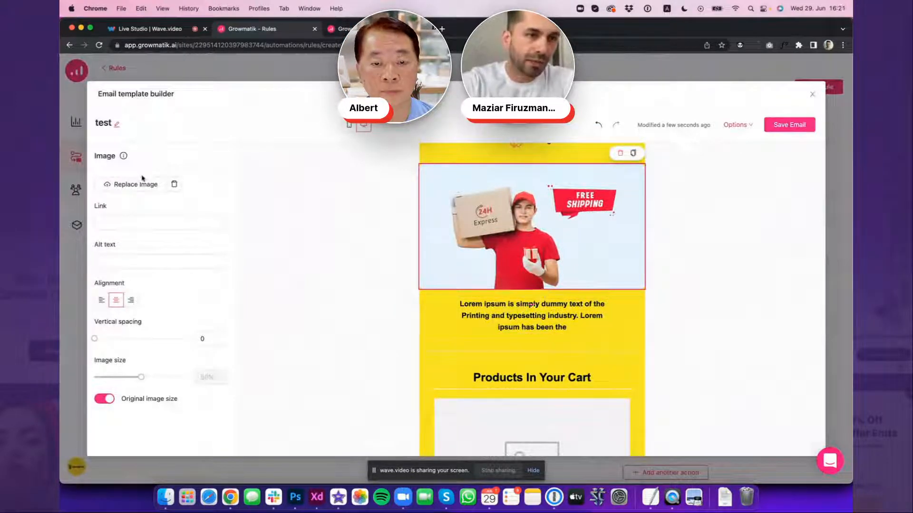
click(523, 309)
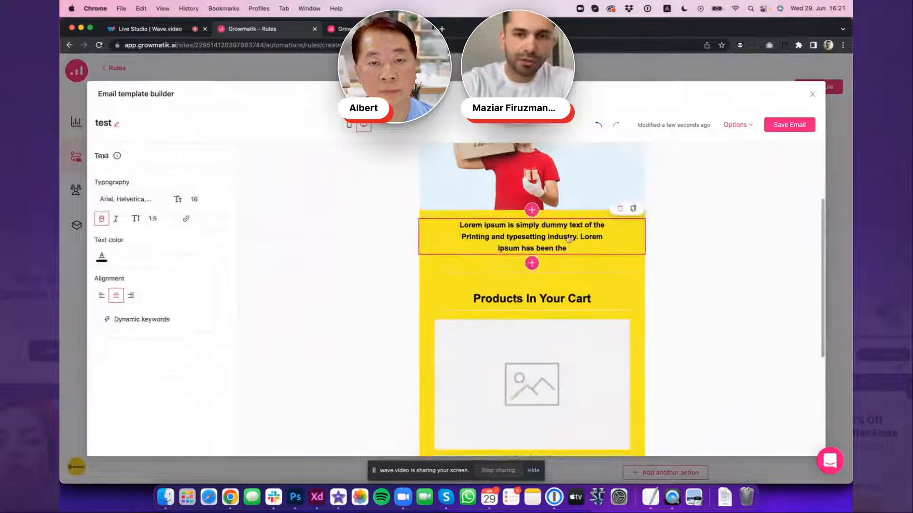
click(131, 321)
mouse_move(143, 338)
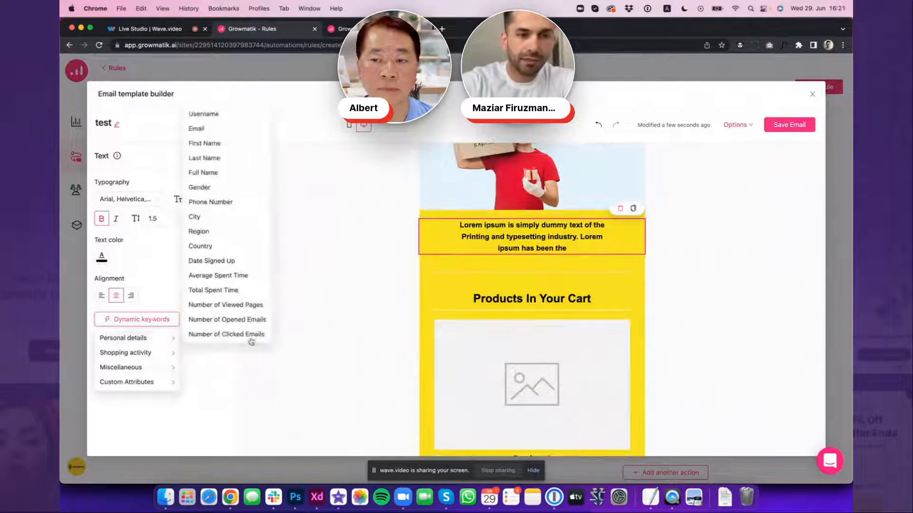
click(354, 308)
Add an Order Info element above the "Products In Your Cart" heading in the email
scroll(354, 308, down, 5)
scroll(354, 308, up, 2)
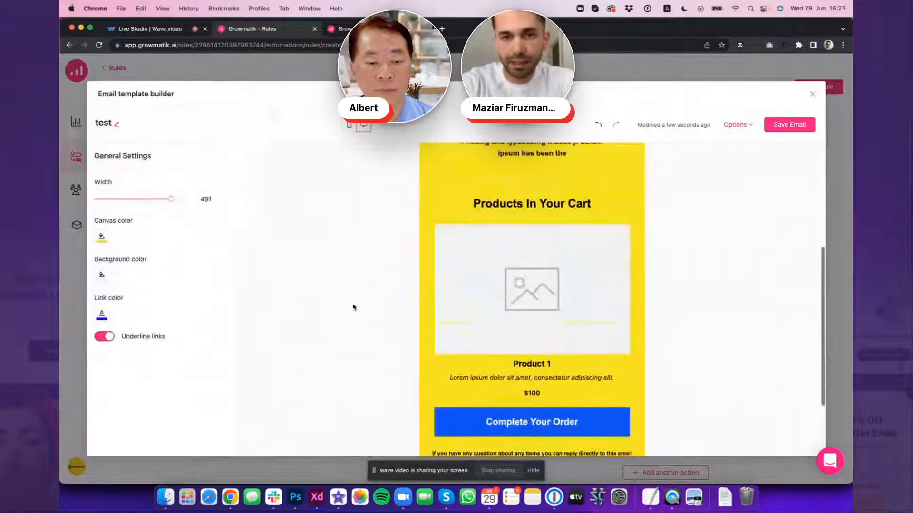
click(532, 190)
click(532, 203)
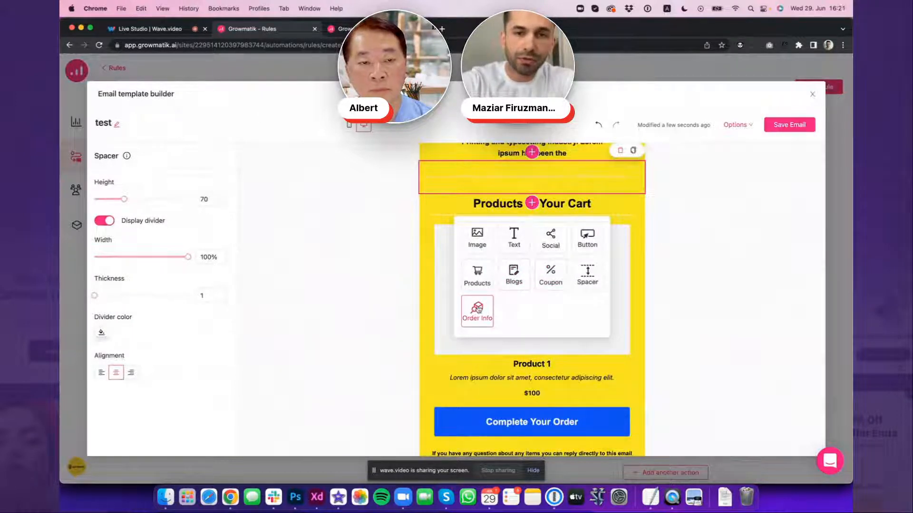
click(477, 310)
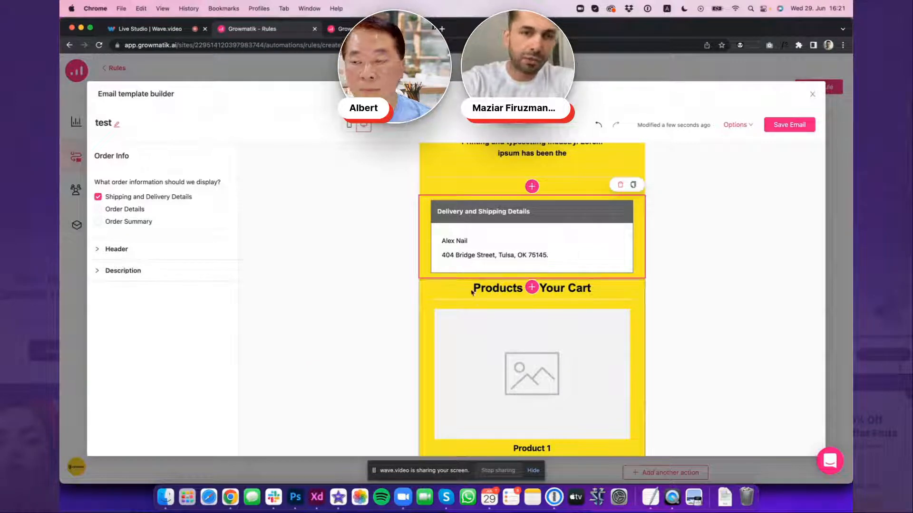
Review the Order Info display options and the elements that can be inserted below that block
scroll(472, 292, down, 2)
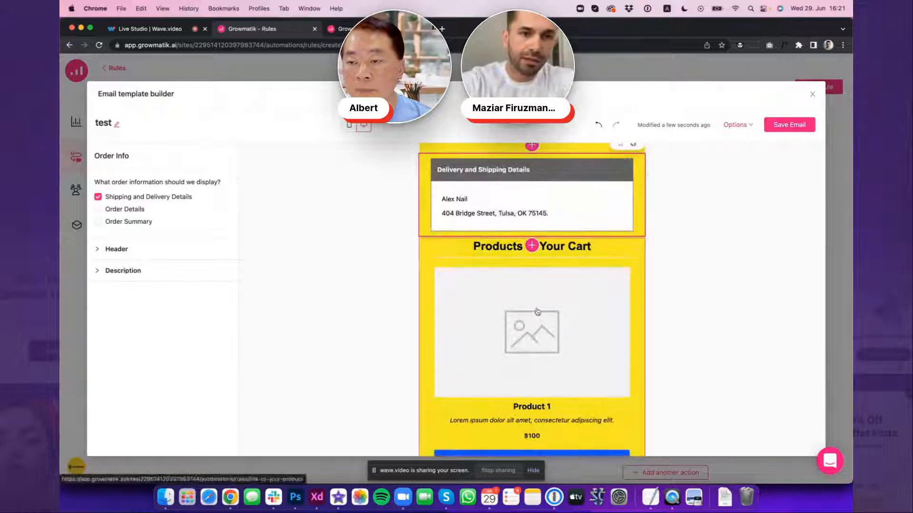
click(531, 246)
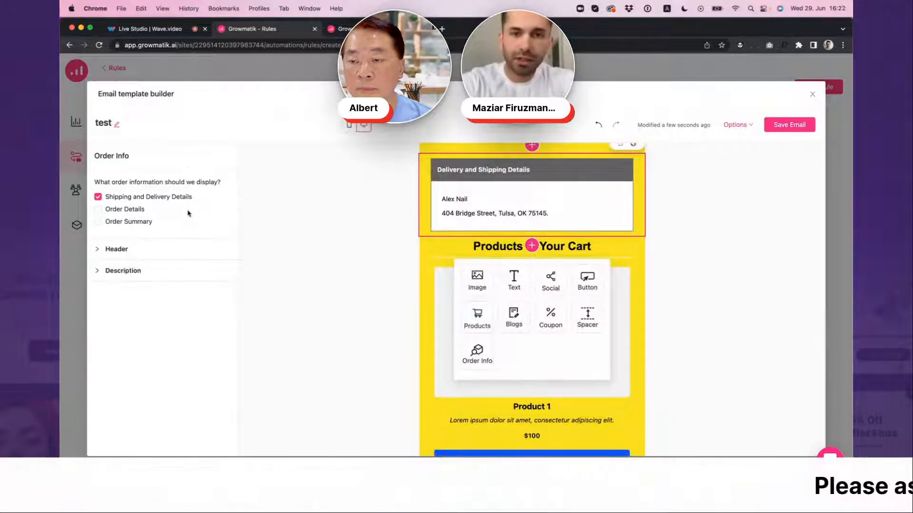
click(358, 261)
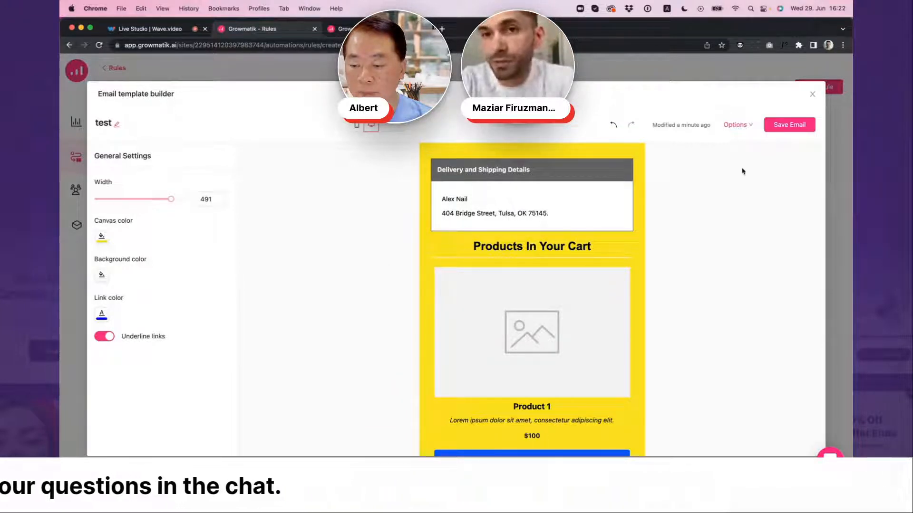
Compare the email's mobile and desktop previews, ending on the desktop preview
click(356, 127)
click(370, 127)
click(357, 127)
click(370, 127)
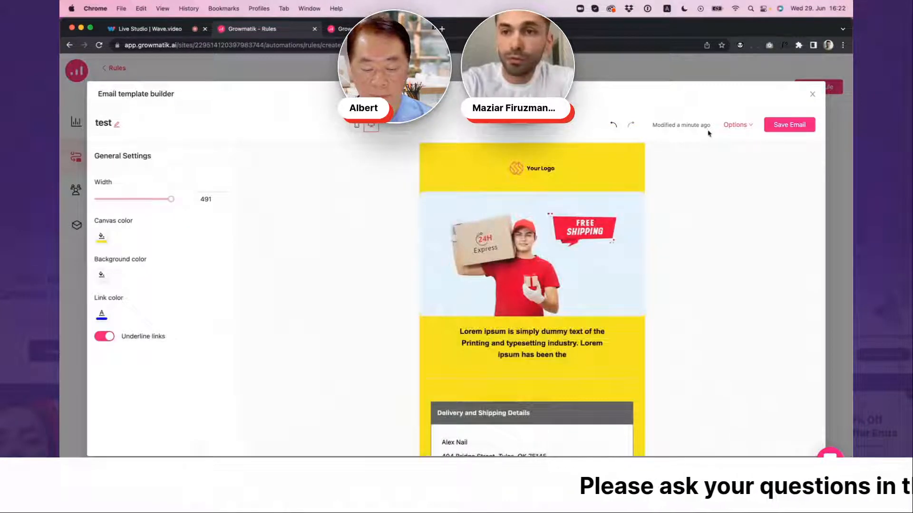
Look over the template's additional options, then leave the email template builder without saving the design
click(750, 128)
click(768, 192)
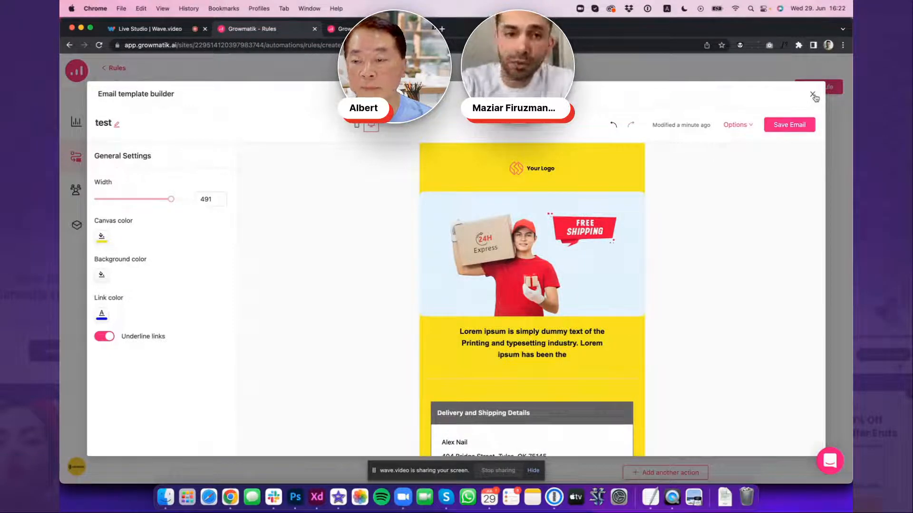
click(814, 96)
click(460, 171)
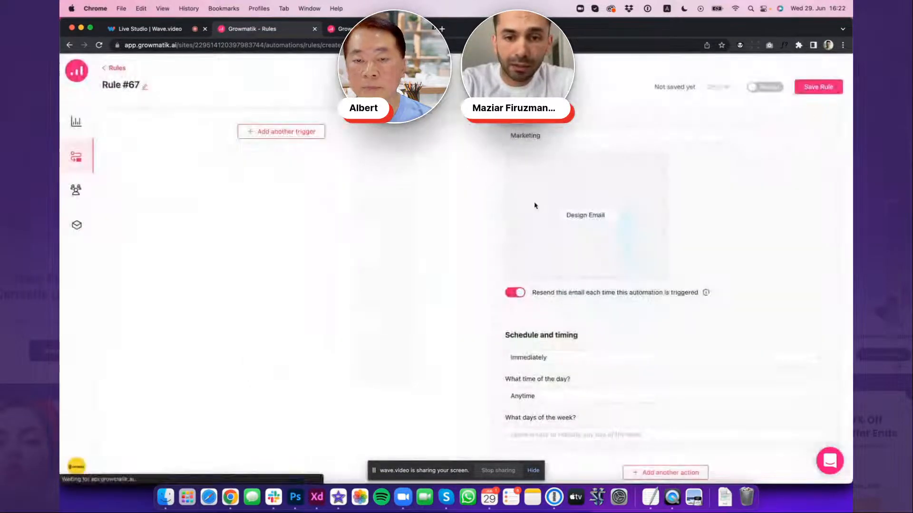
Review the email's schedule and time-of-day choices, keeping Immediately and Anytime
scroll(535, 206, down, 1)
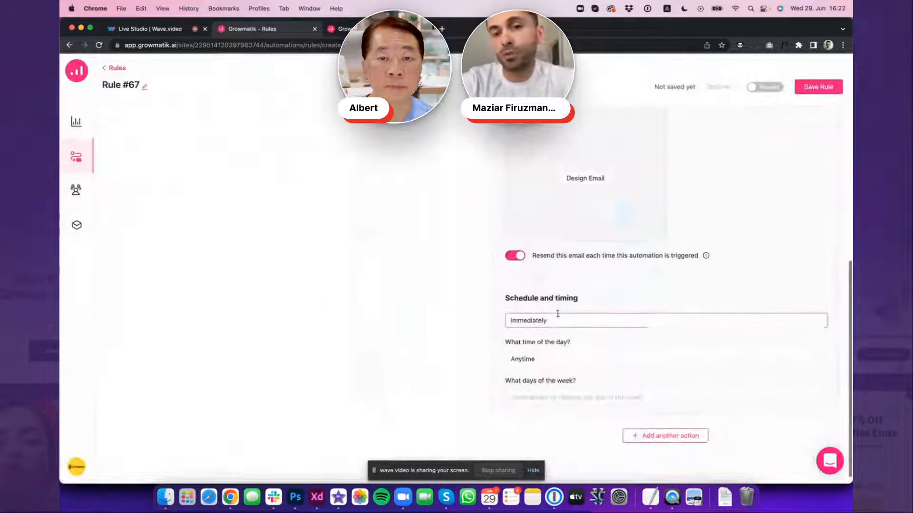
click(559, 319)
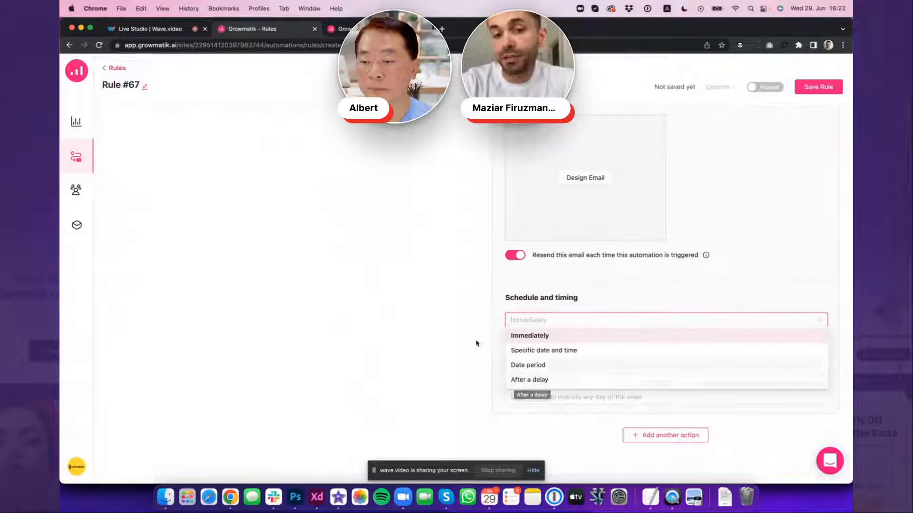
click(470, 327)
click(553, 362)
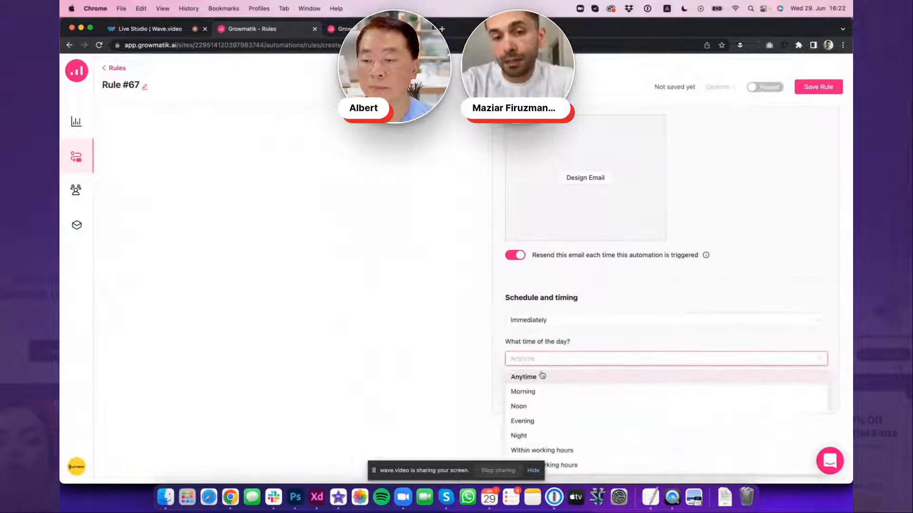
scroll(542, 375, down, 1)
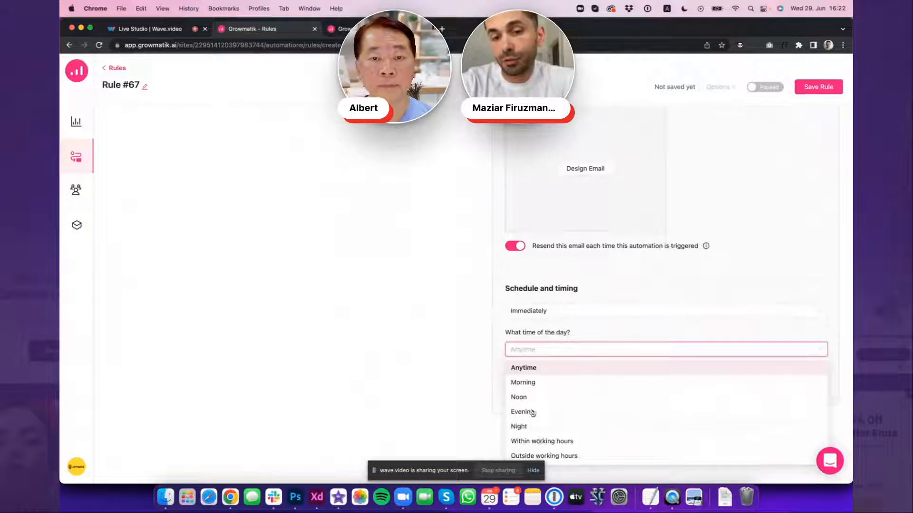
click(480, 336)
Change the rule's action to Personalize page, choose the Landing page, and open its personalization starting points
scroll(481, 301, up, 10)
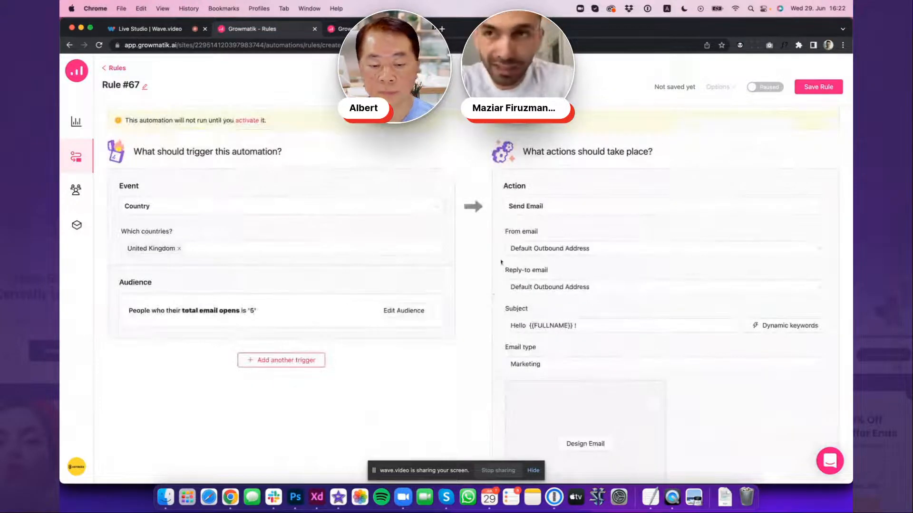
click(541, 203)
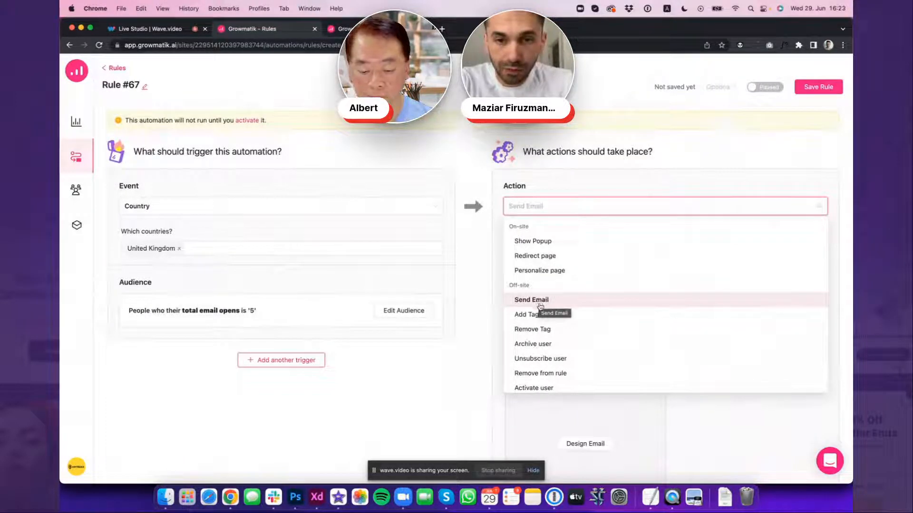
click(542, 271)
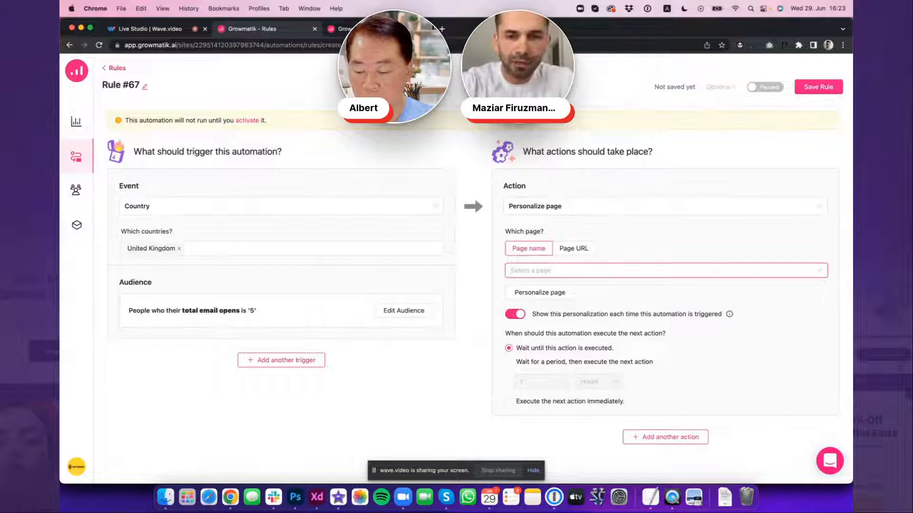
text(landin)
click(653, 391)
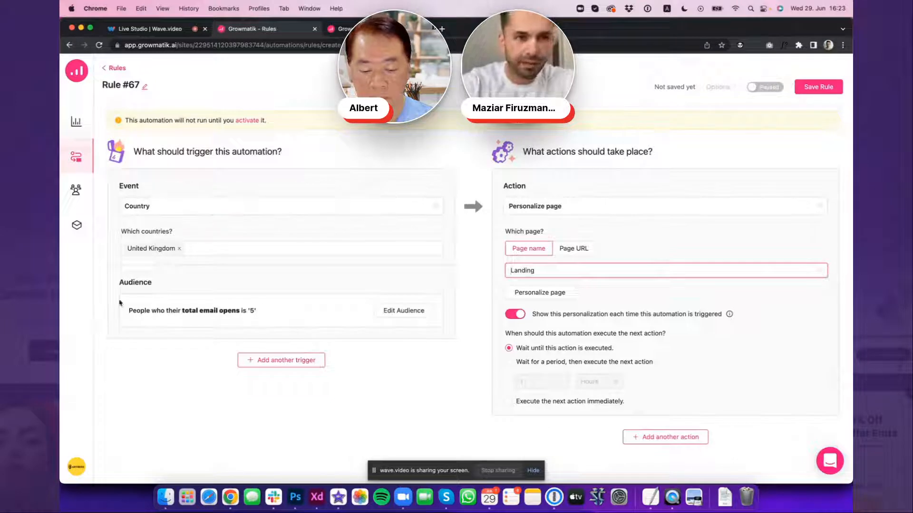
click(553, 294)
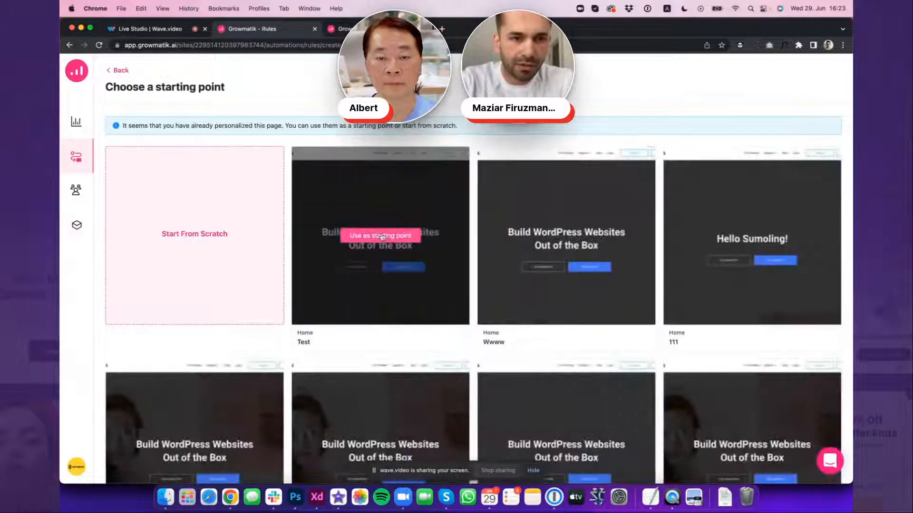
Use the existing Test personalization as the starting point for a new template named test
click(381, 235)
text(test)
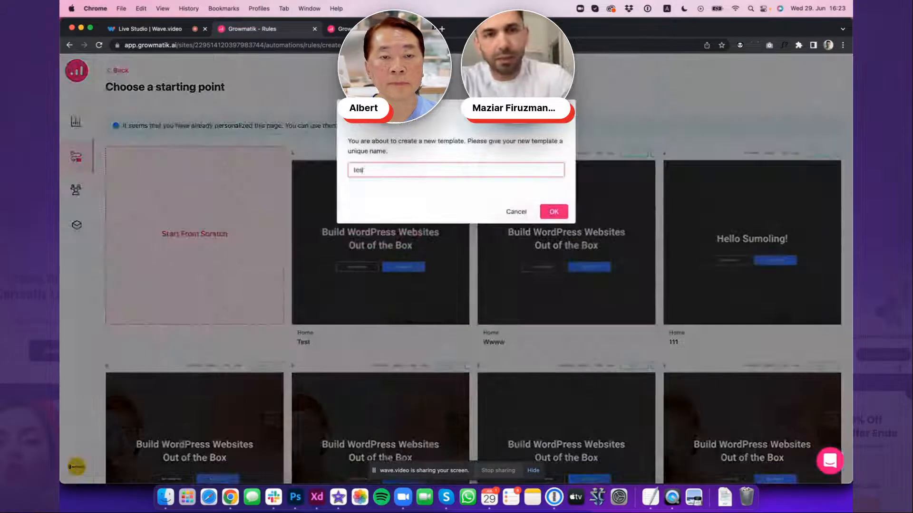
click(562, 216)
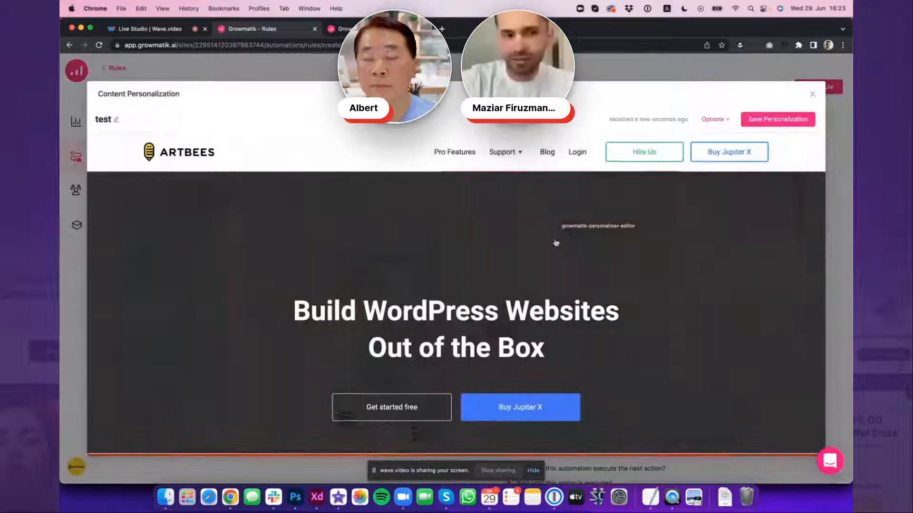
Look over the landing page in the personalization editor, from the hero section to the introductory video
scroll(556, 243, down, 1)
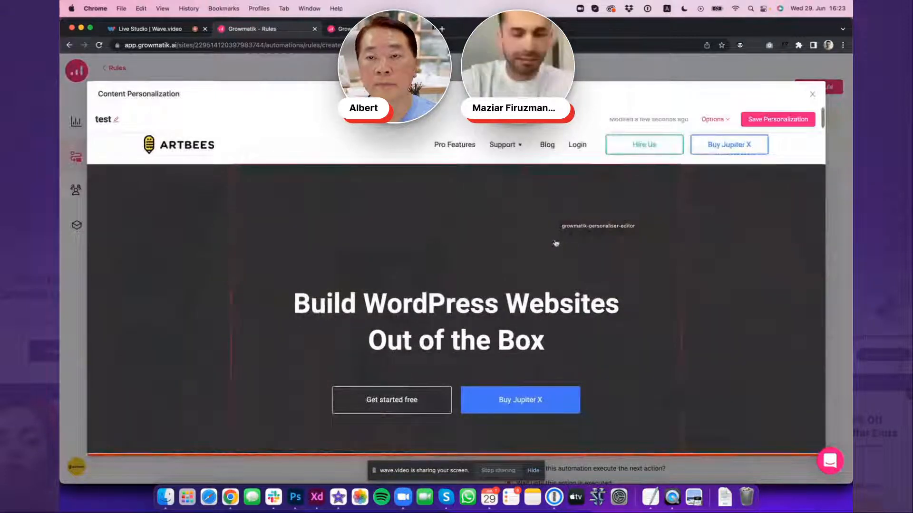
scroll(556, 243, down, 2)
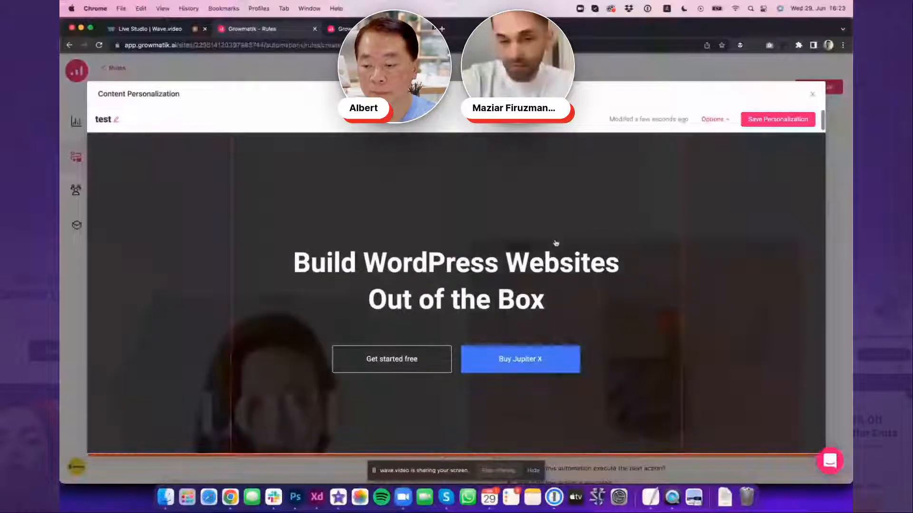
scroll(556, 243, down, 3)
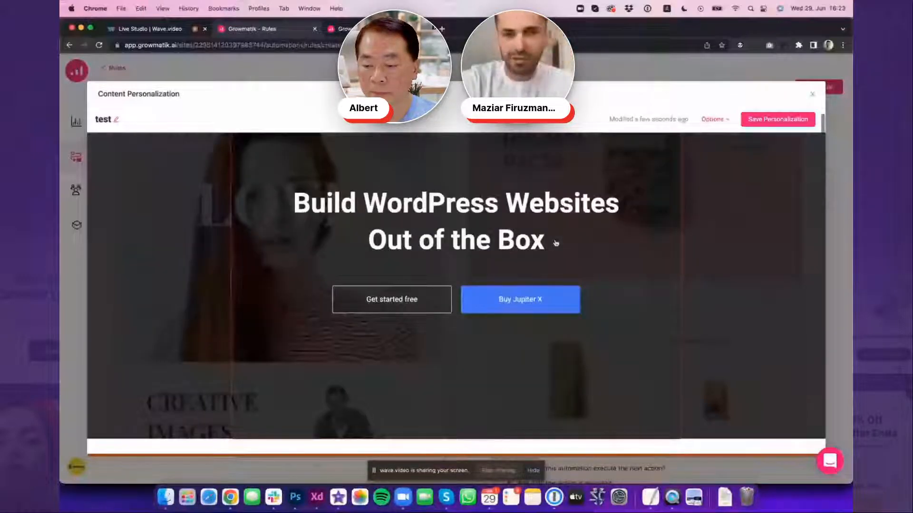
scroll(556, 244, down, 5)
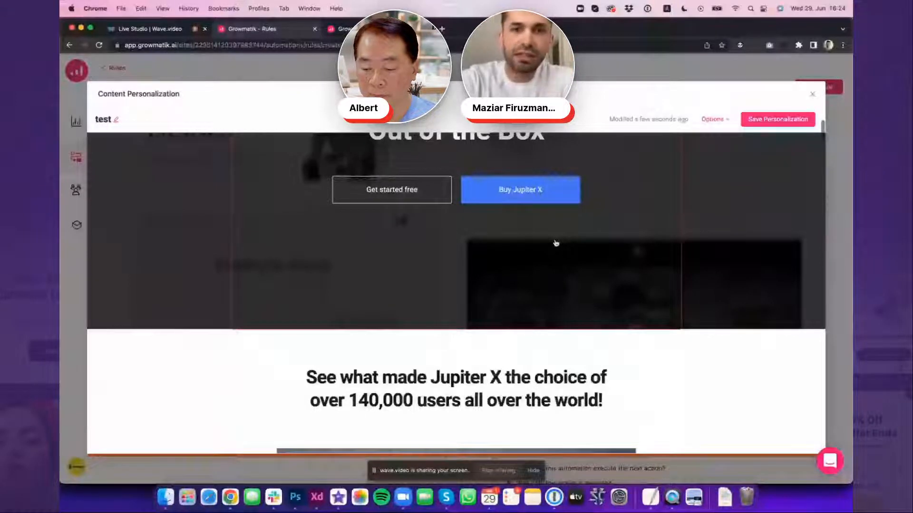
scroll(555, 243, up, 4)
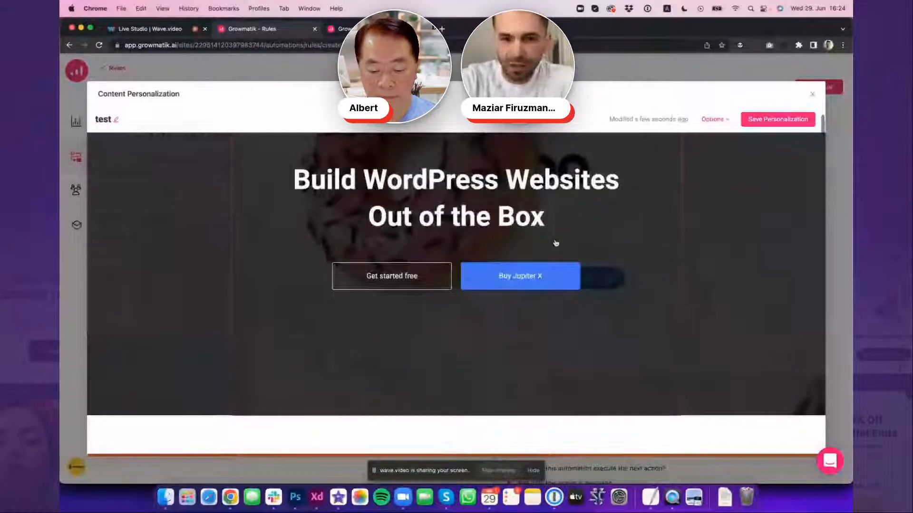
scroll(556, 243, up, 1)
scroll(555, 244, up, 2)
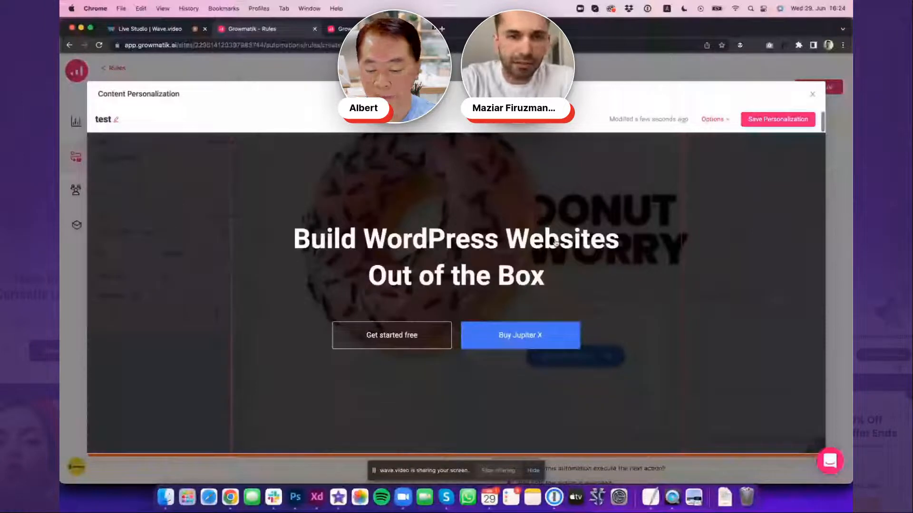
scroll(556, 243, down, 10)
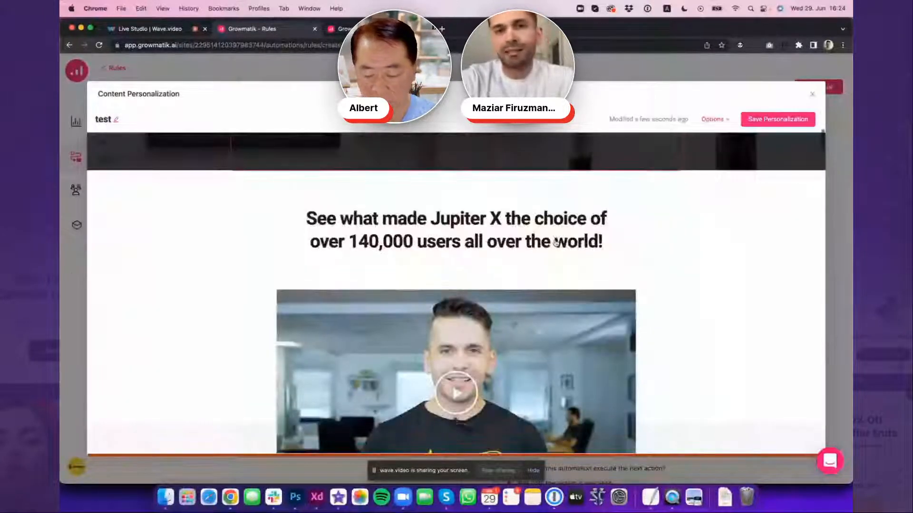
scroll(556, 243, down, 1)
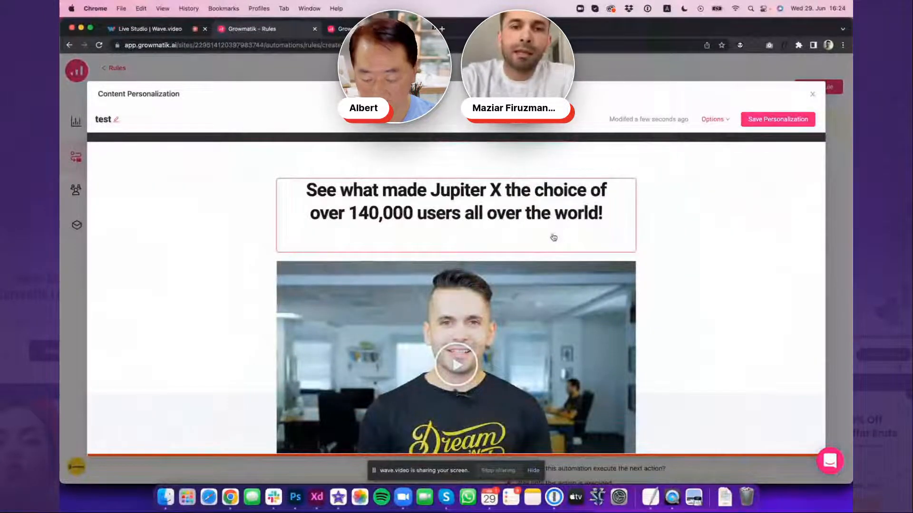
scroll(555, 237, down, 1)
scroll(555, 236, down, 1)
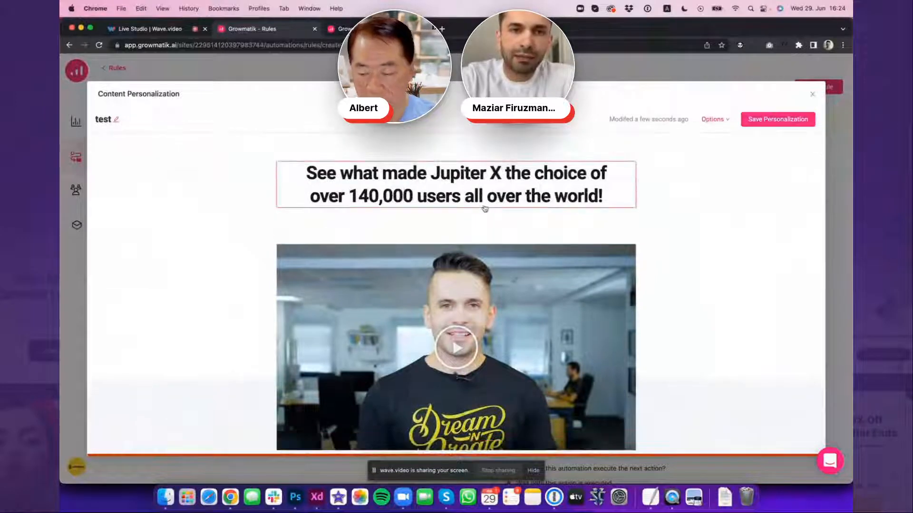
Remove the word "what" from the "See what made Jupiter X the choice" heading and accept the text edit
scroll(480, 207, up, 3)
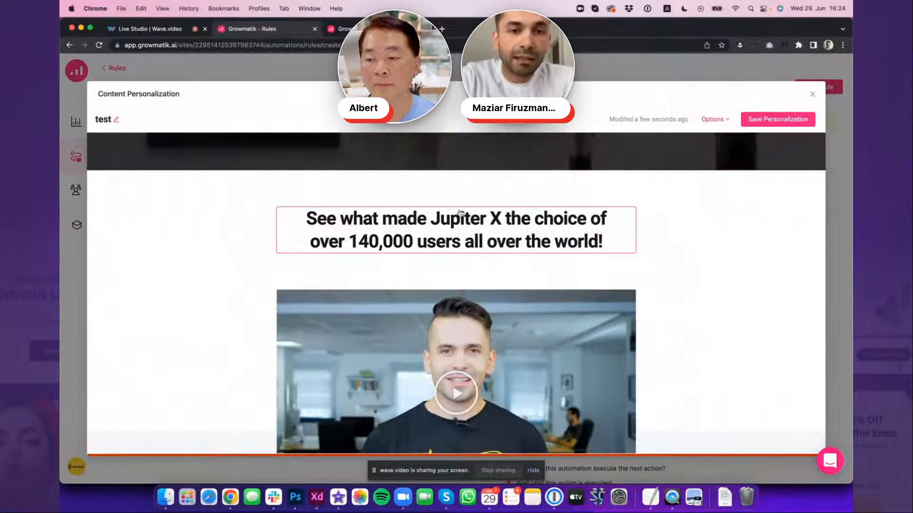
click(461, 212)
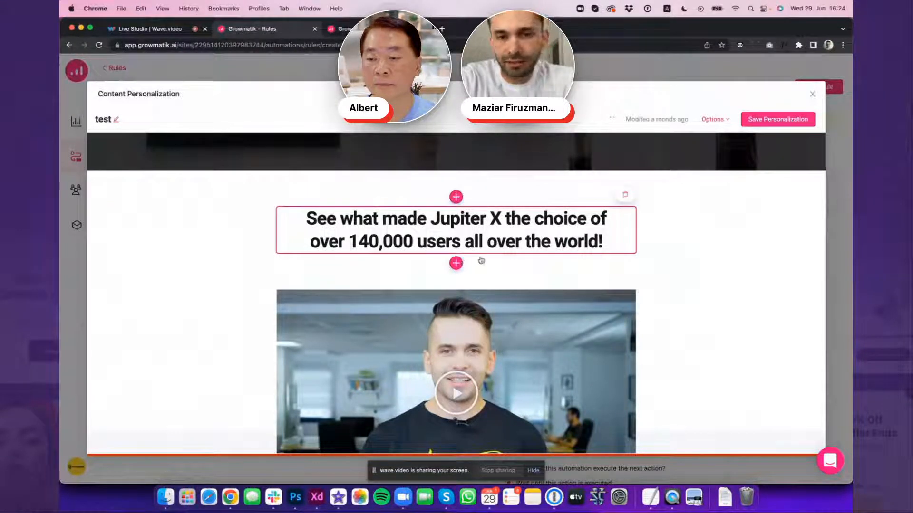
scroll(481, 260, down, 2)
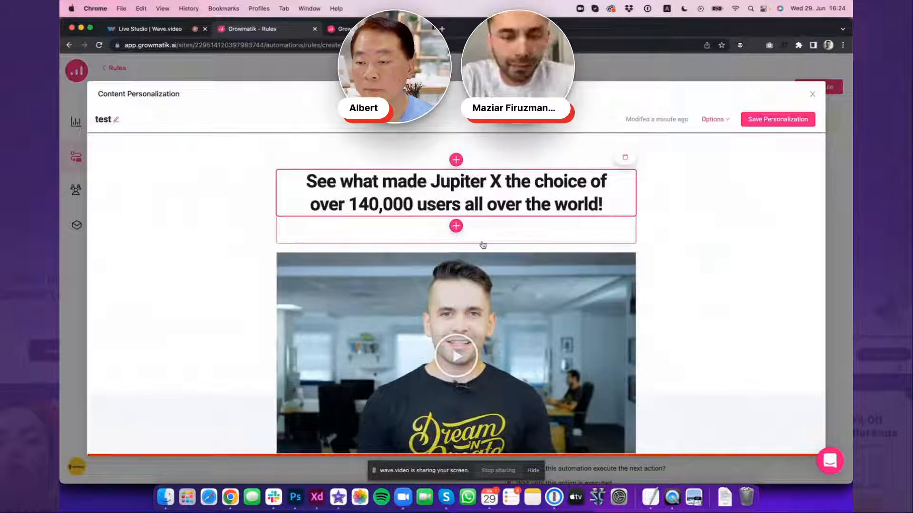
double_click(367, 187)
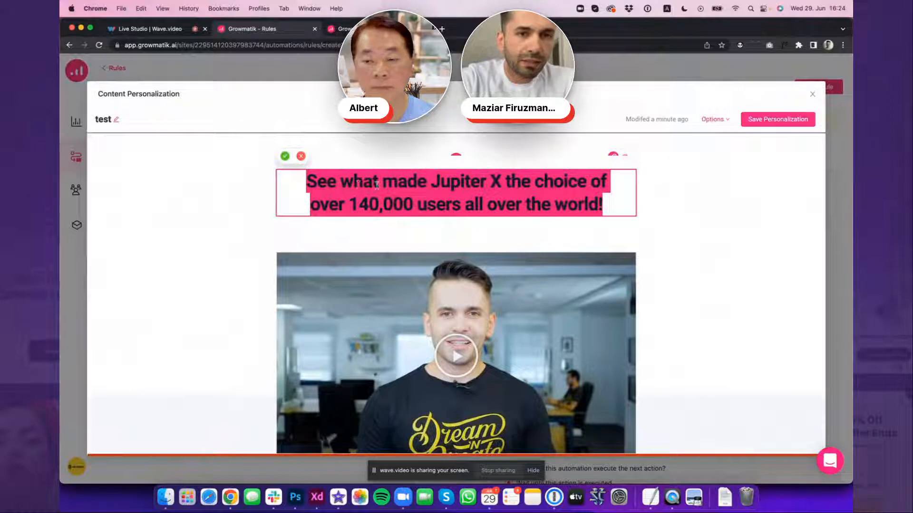
double_click(360, 183)
key(BackSpace)
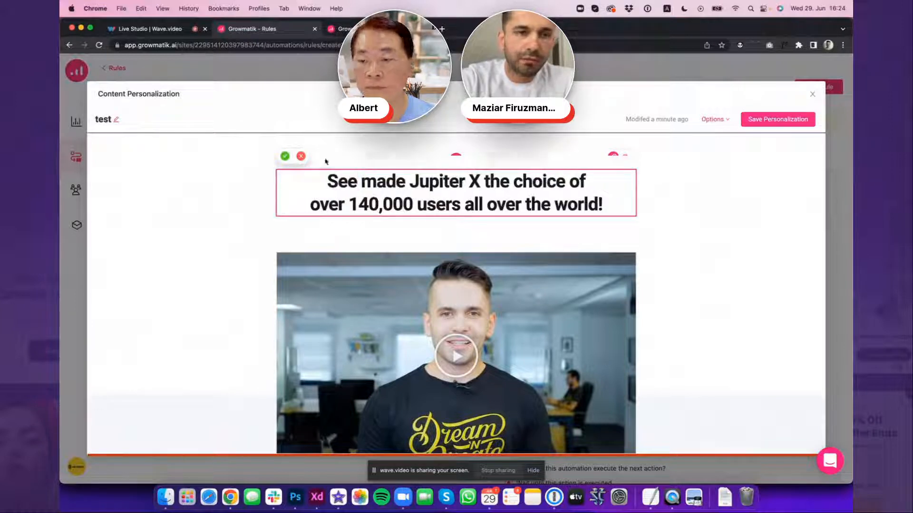
click(285, 156)
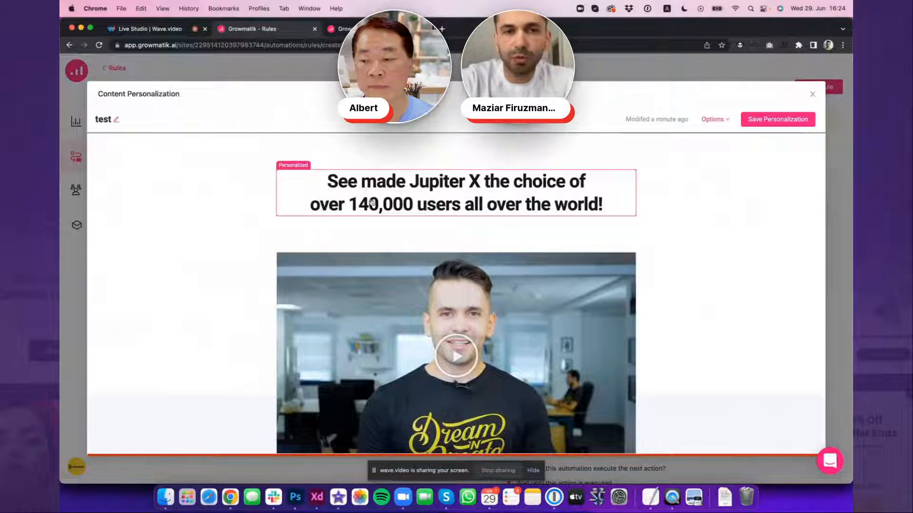
Insert a Products block directly above the "Build by Elementor" heading
scroll(433, 236, down, 2)
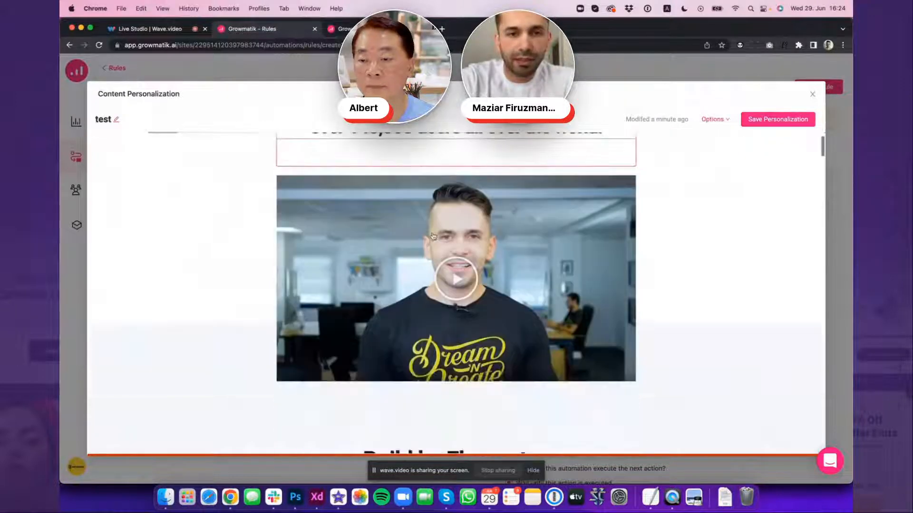
scroll(433, 236, down, 5)
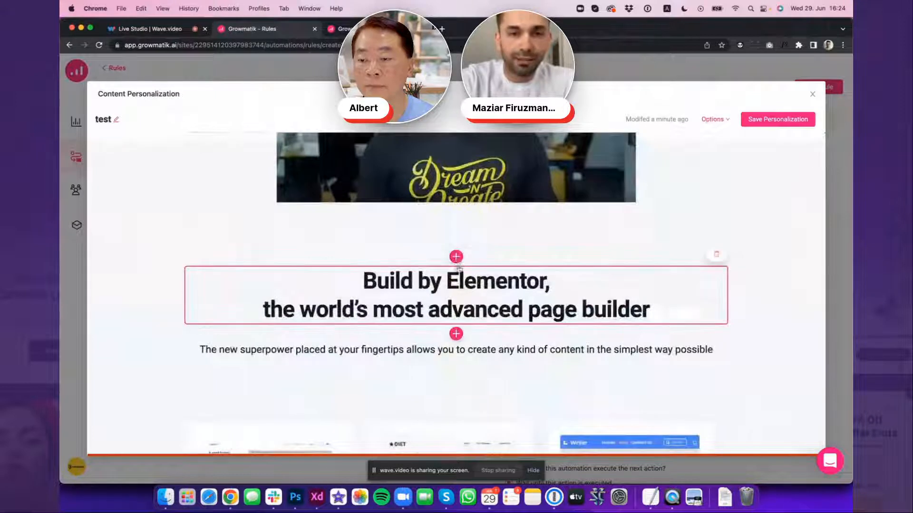
click(455, 257)
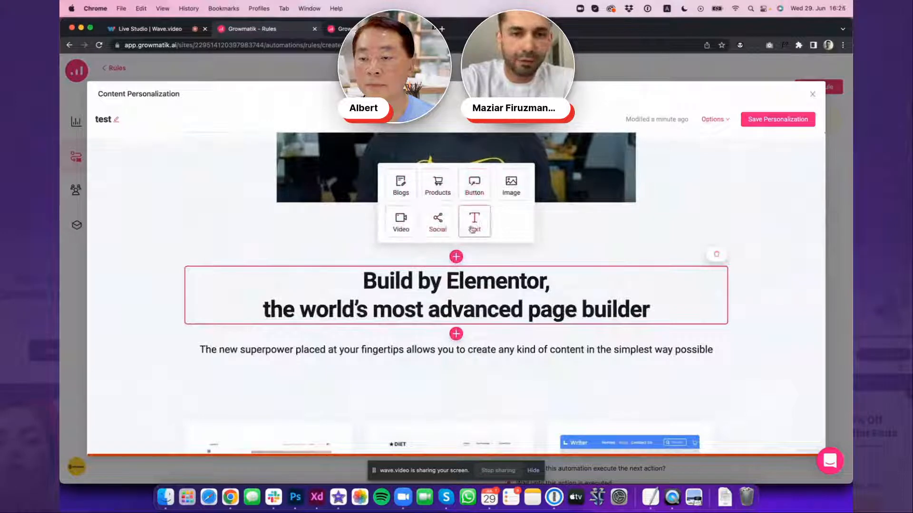
click(437, 185)
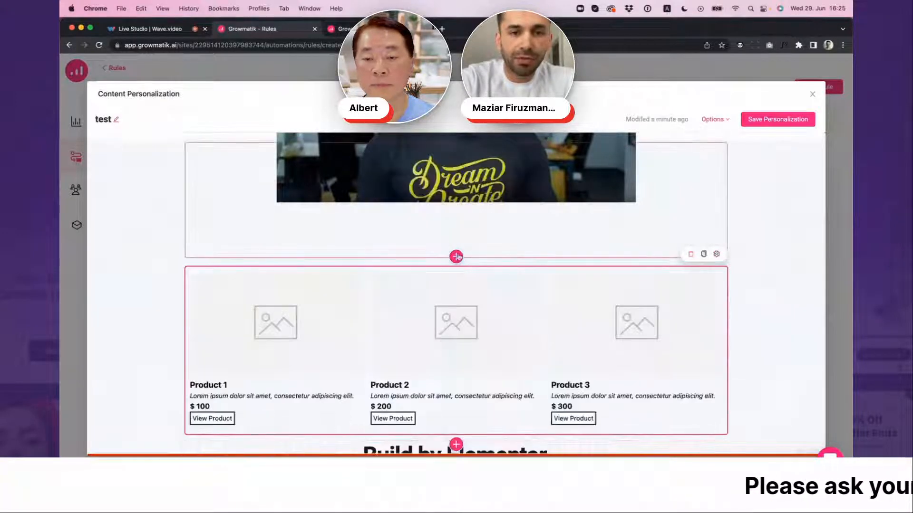
Review the Products block's filter choices, including cross-sells and upsells, and set the filter to Related to the last order
scroll(468, 289, down, 3)
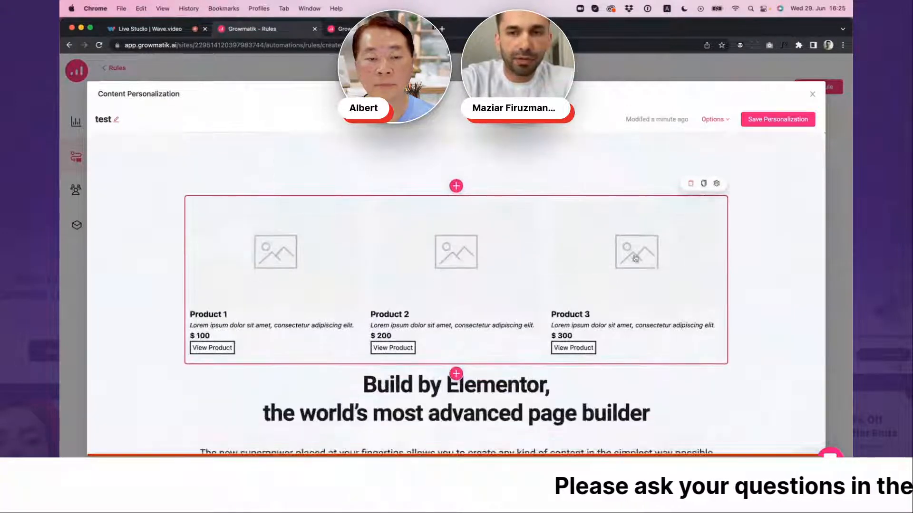
click(717, 184)
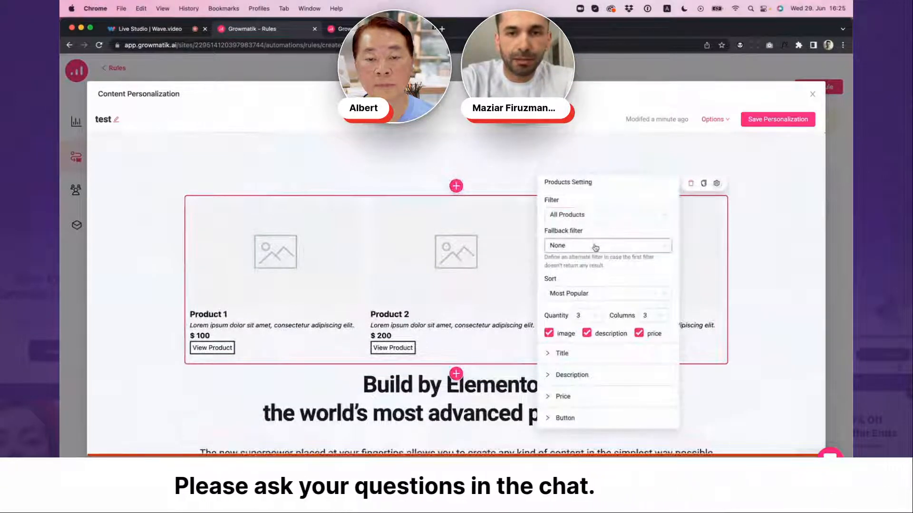
click(597, 216)
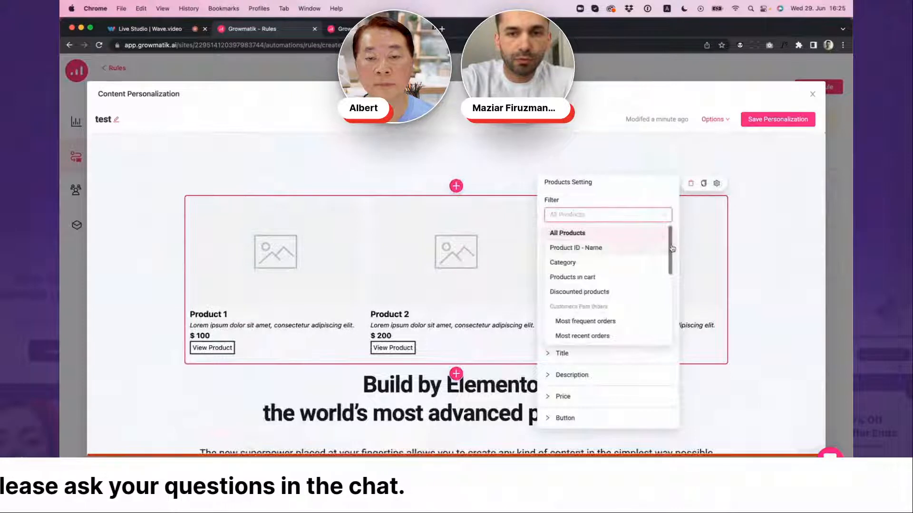
scroll(672, 249, down, 1)
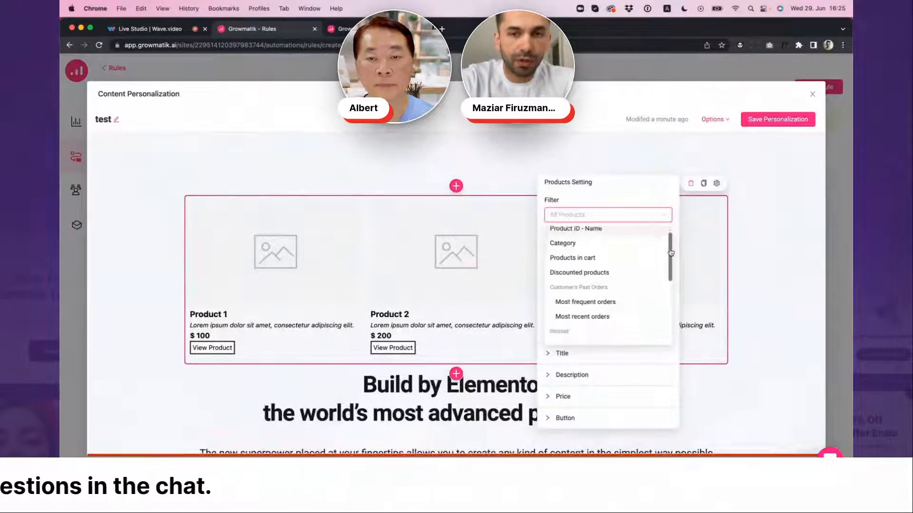
drag(672, 249, 662, 298)
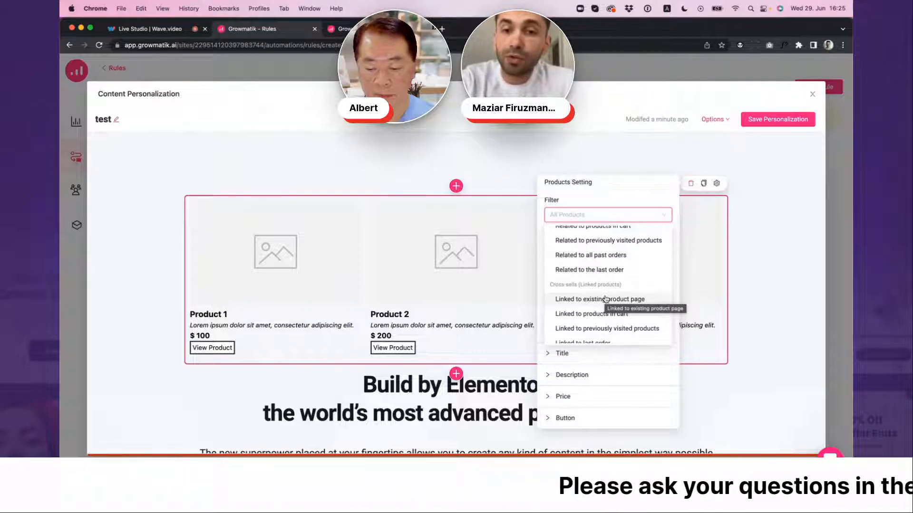
scroll(629, 306, down, 5)
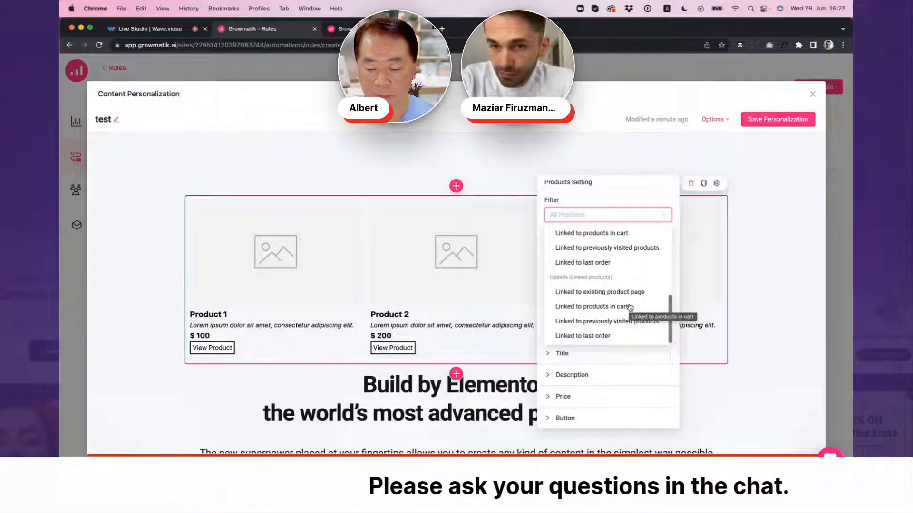
scroll(631, 304, up, 3)
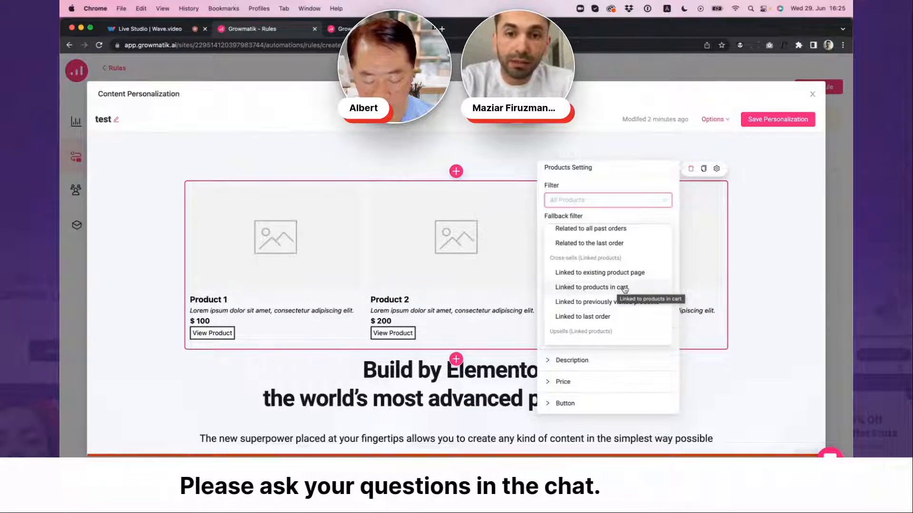
scroll(626, 289, up, 1)
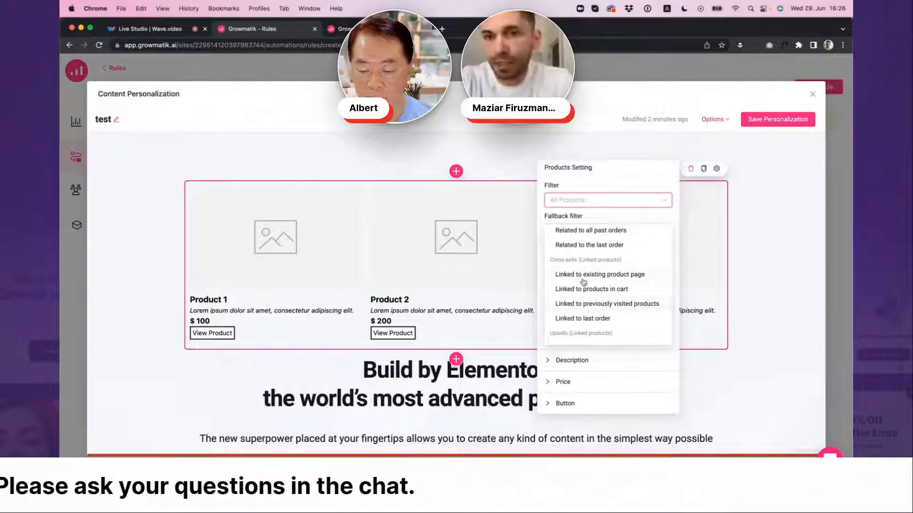
scroll(587, 281, up, 1)
scroll(587, 281, up, 1)
click(591, 260)
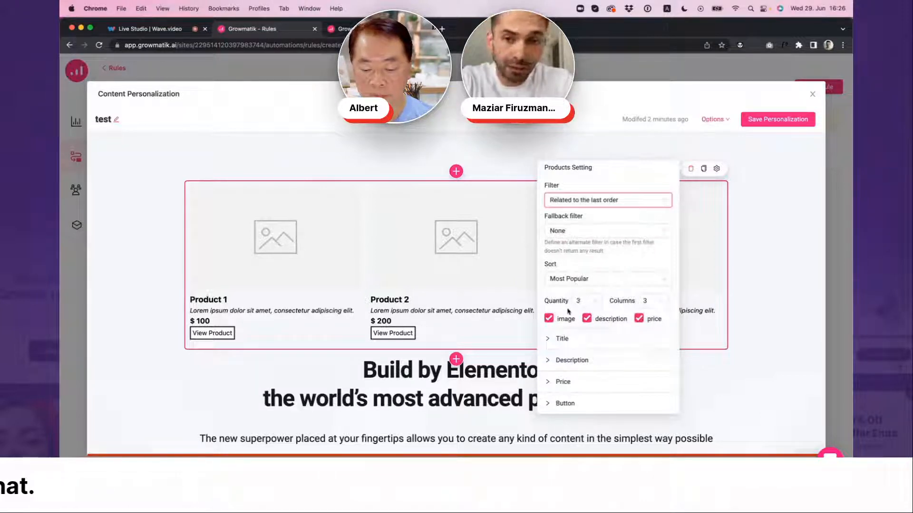
Set the Products block to a quantity of 2 products in 2 columns
click(597, 304)
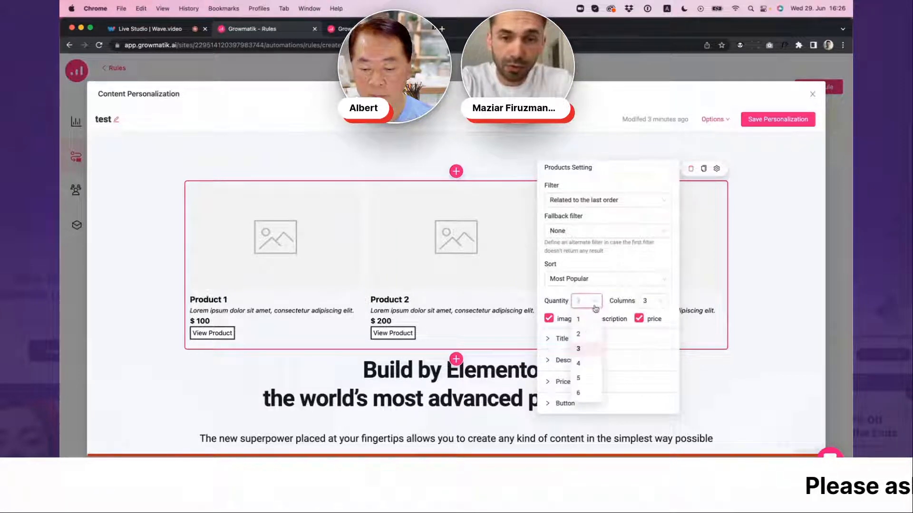
click(579, 335)
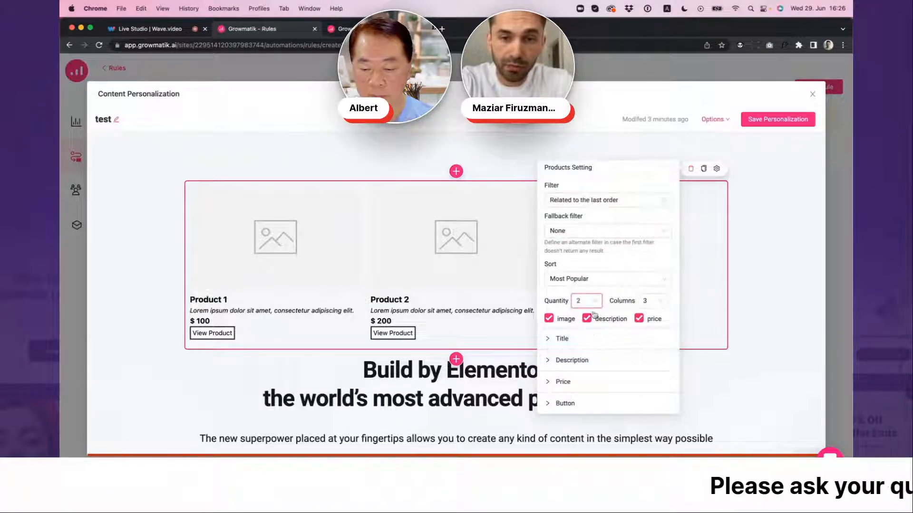
click(648, 302)
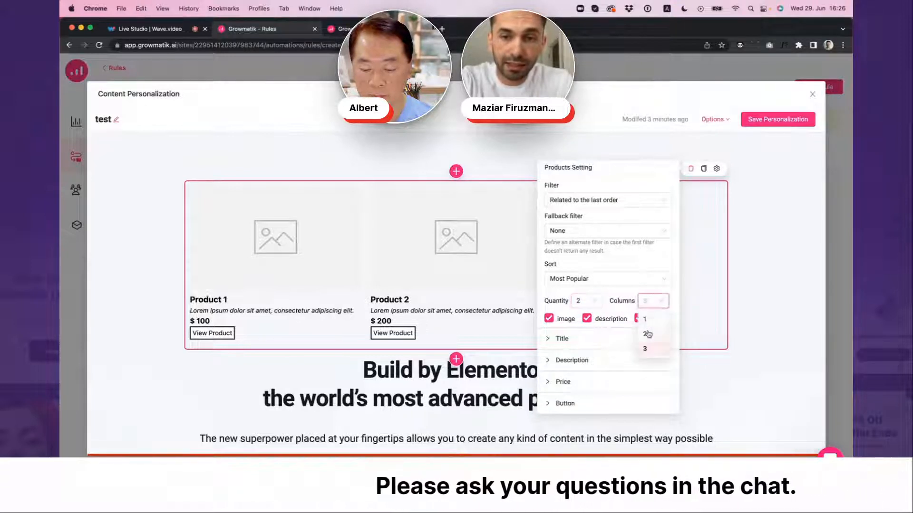
click(647, 334)
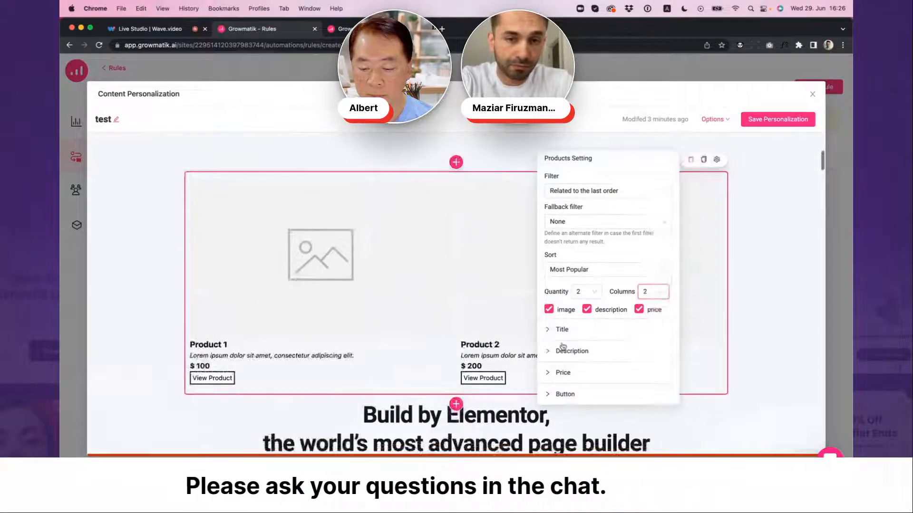
Set the font size of the Products block's product titles to 24
click(562, 330)
scroll(594, 304, down, 2)
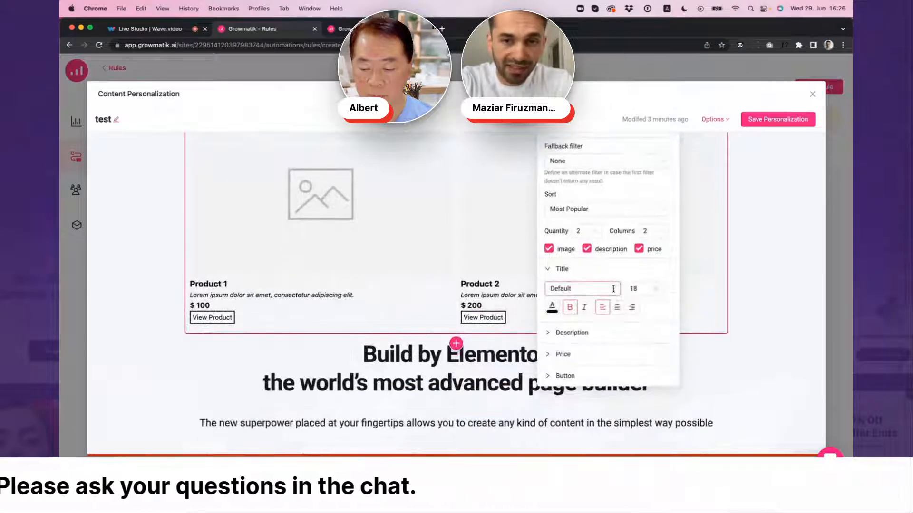
click(614, 288)
click(613, 288)
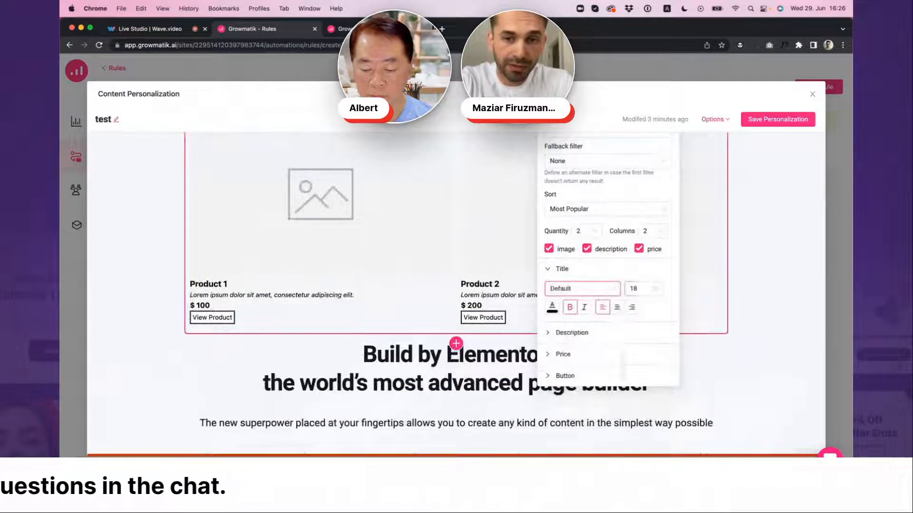
click(656, 291)
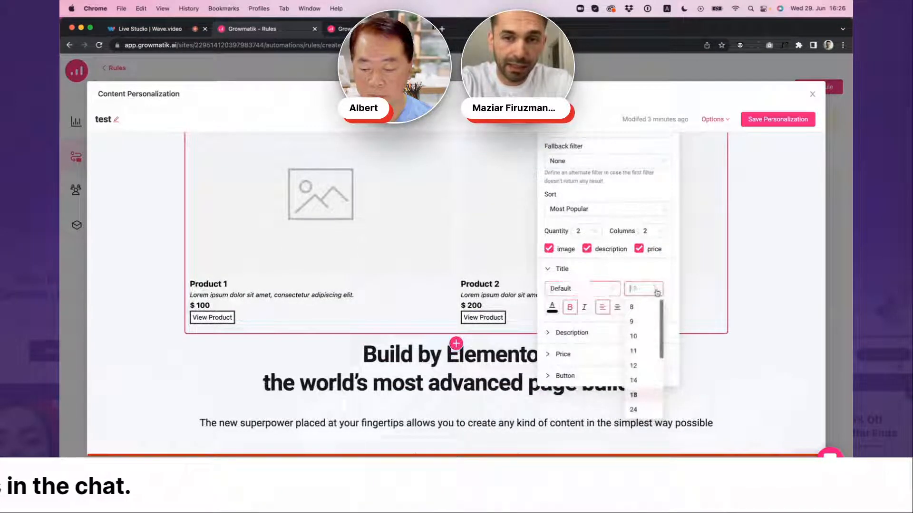
click(636, 412)
scroll(585, 341, down, 1)
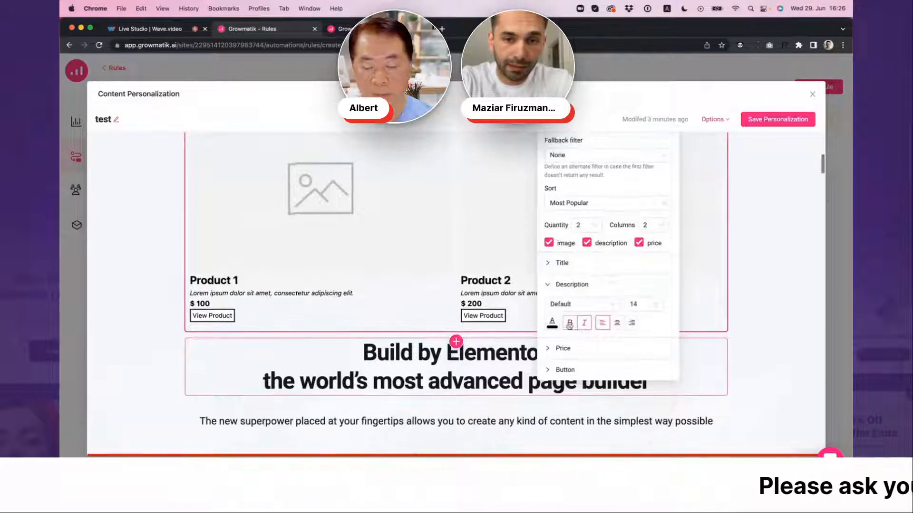
Make the product descriptions in the Products block bold and center-aligned, and close the block's settings
click(570, 322)
click(616, 323)
click(644, 288)
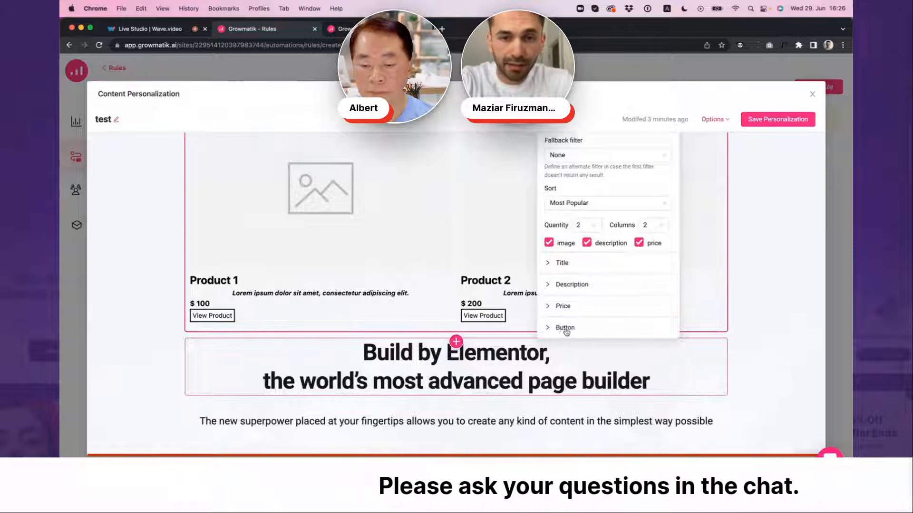
scroll(648, 298, up, 3)
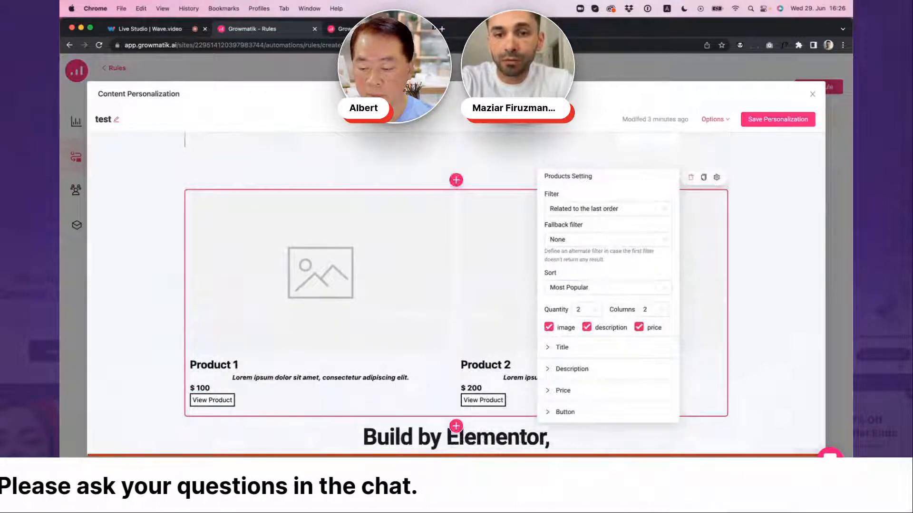
click(693, 178)
Insert a Blogs block between the Products block and the "Build by Elementor" heading
scroll(717, 328, down, 3)
scroll(706, 331, down, 3)
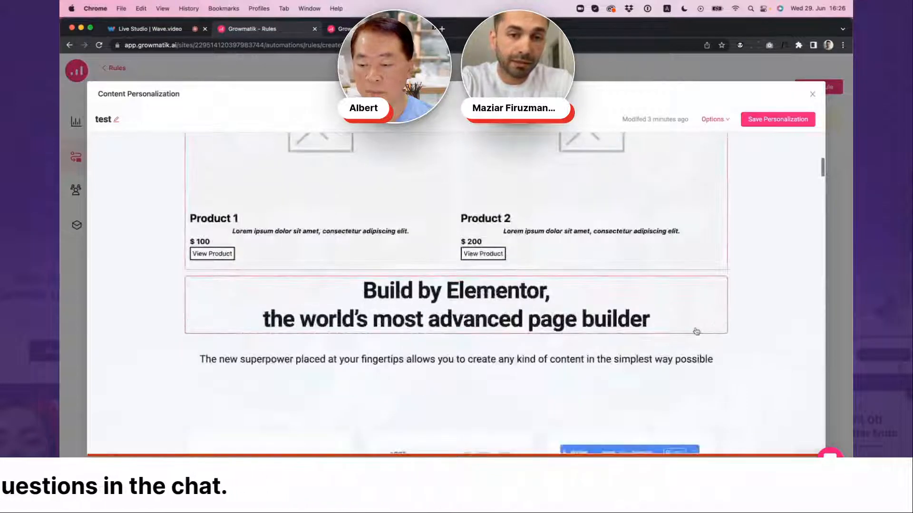
click(460, 269)
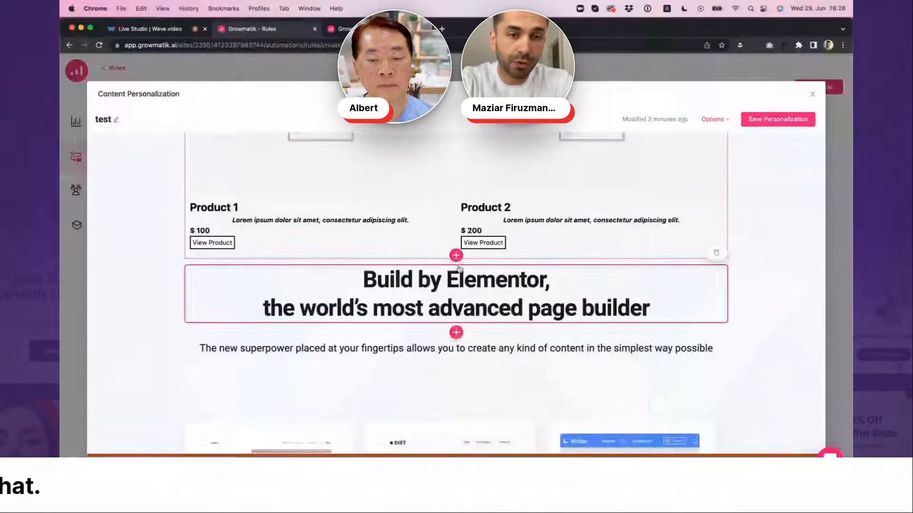
click(456, 257)
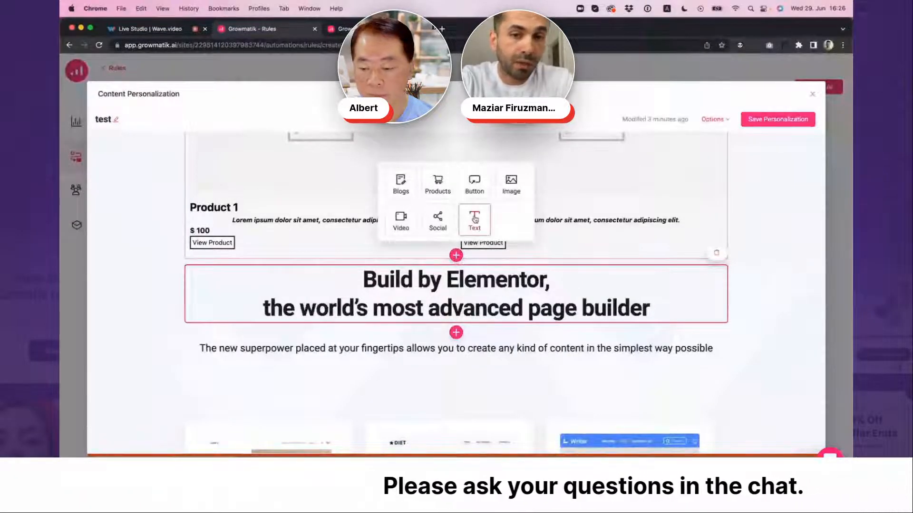
click(400, 186)
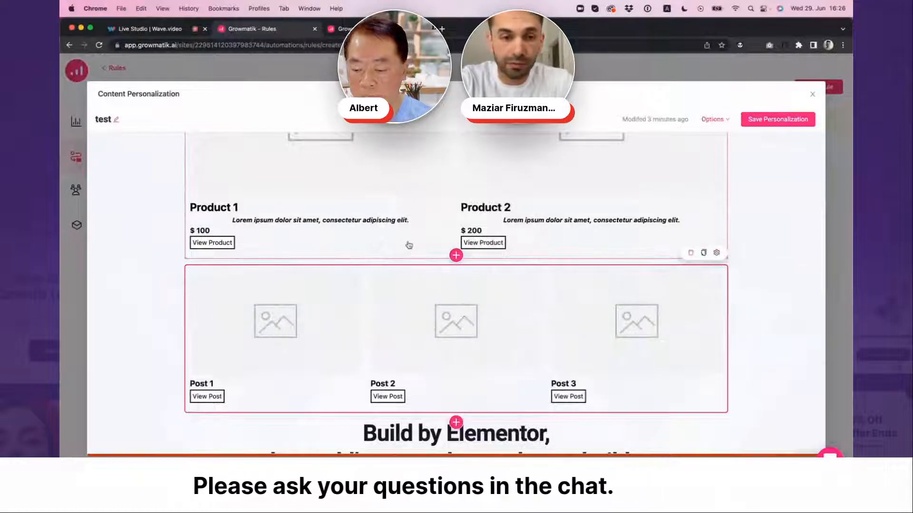
scroll(417, 281, down, 2)
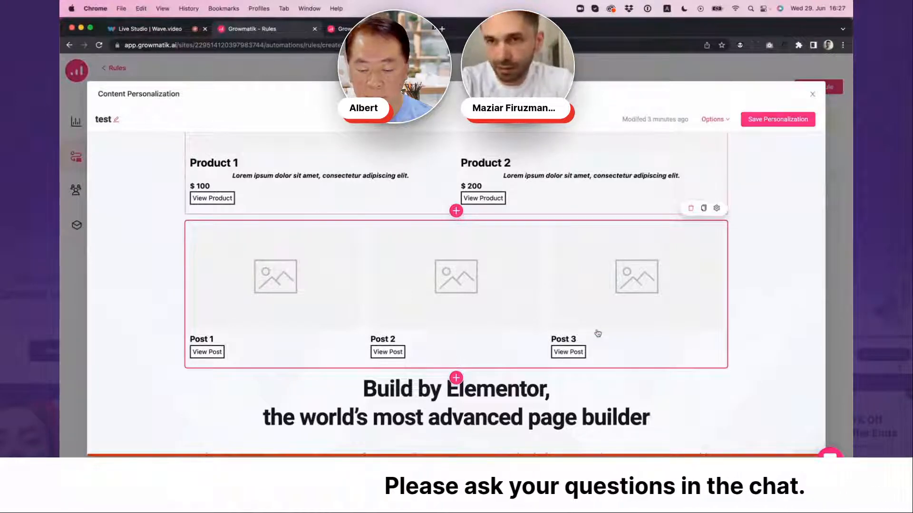
scroll(620, 325, up, 2)
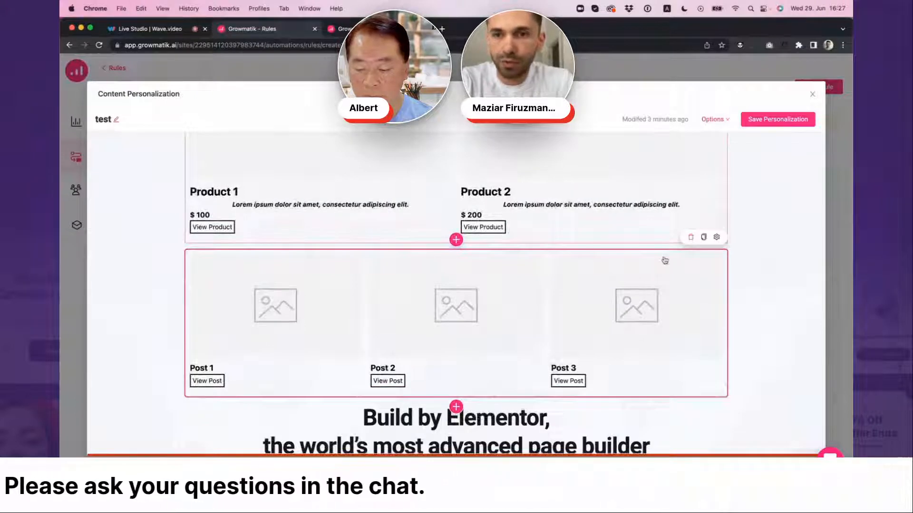
scroll(668, 267, up, 10)
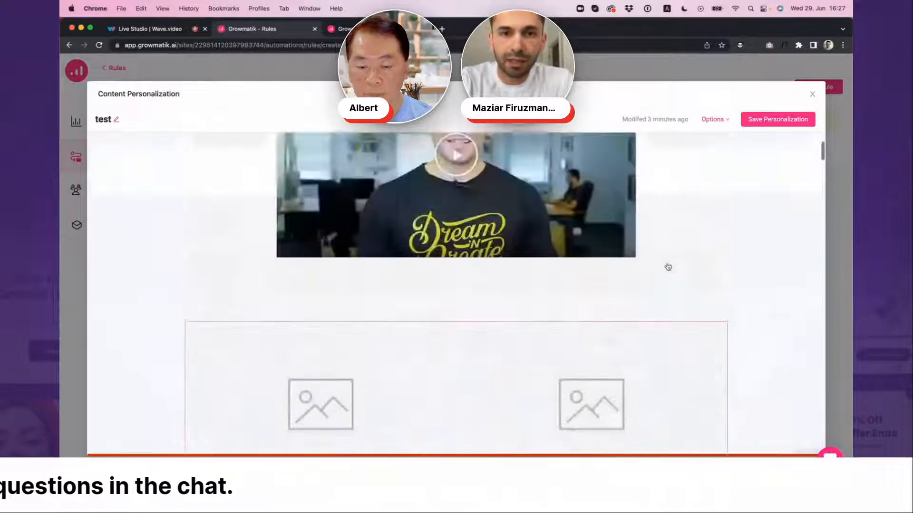
scroll(668, 267, up, 10)
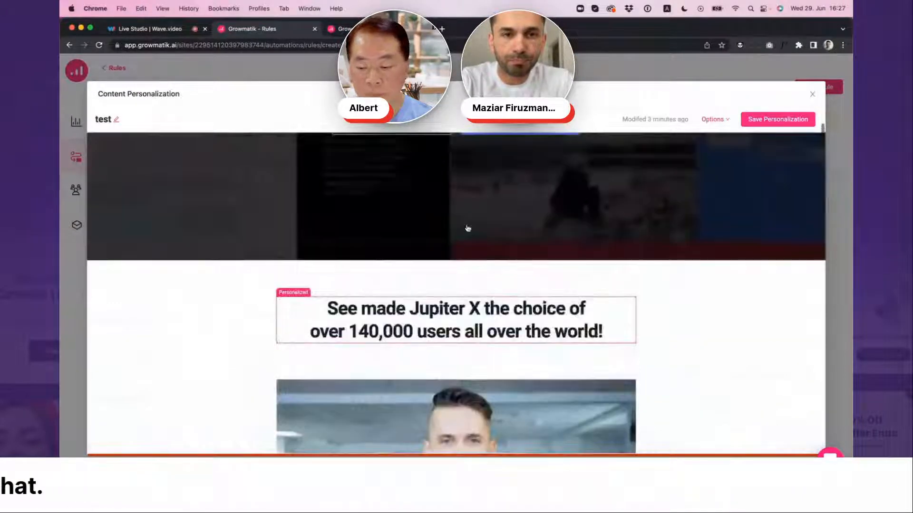
scroll(410, 317, down, 2)
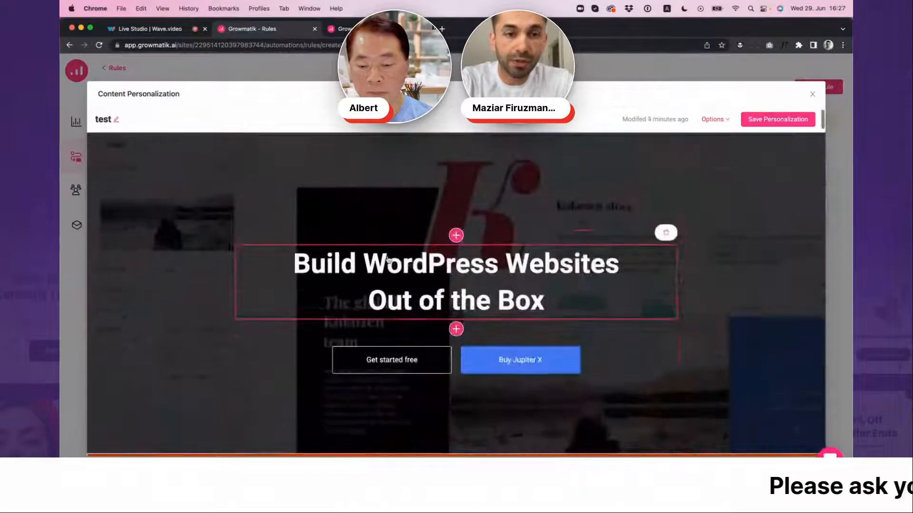
click(363, 264)
click(363, 264)
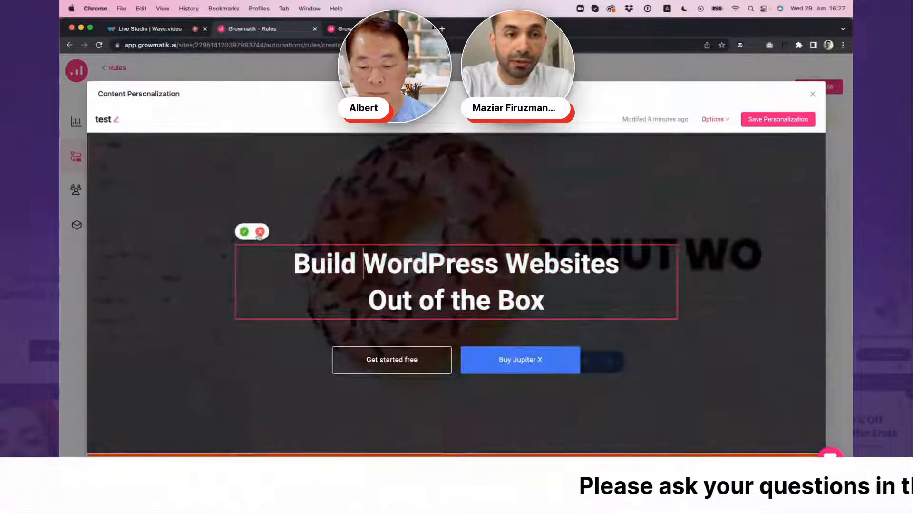
click(260, 232)
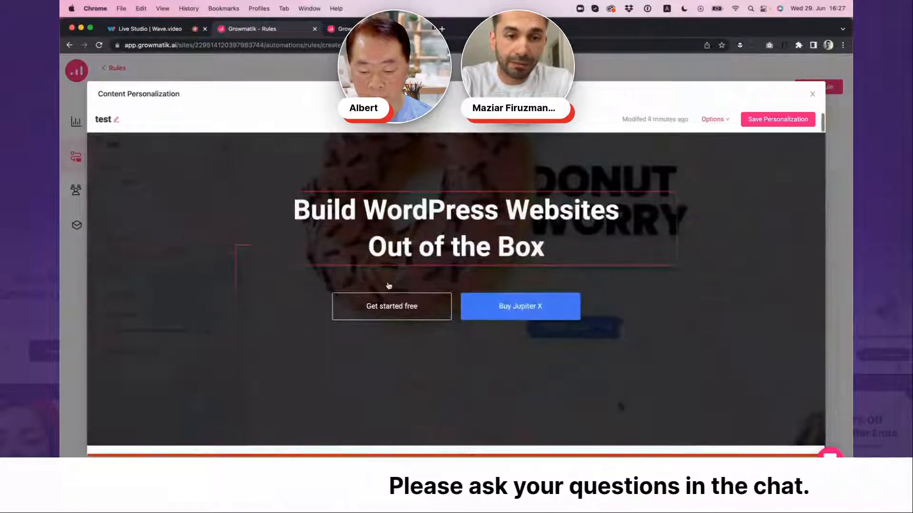
Insert a Text block above the "See made Jupiter X the choice" heading and set its font size to 36
scroll(389, 285, down, 6)
scroll(389, 285, down, 3)
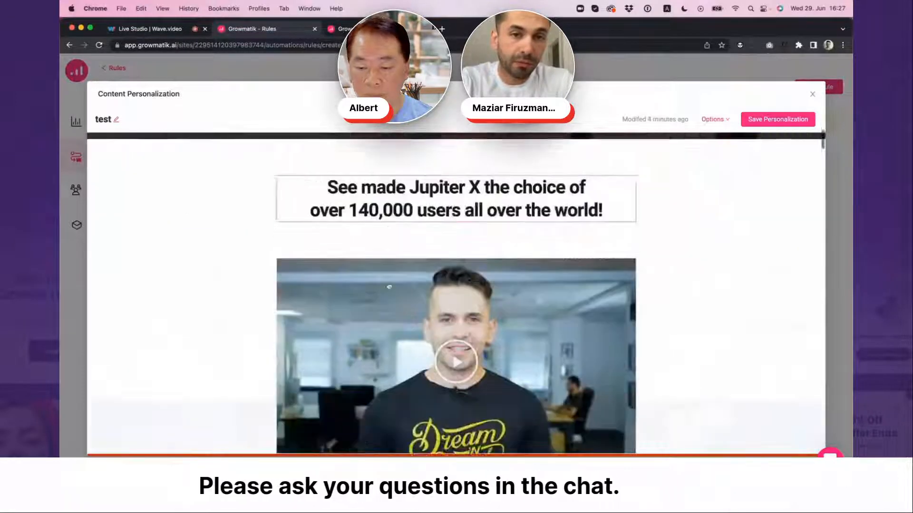
click(454, 161)
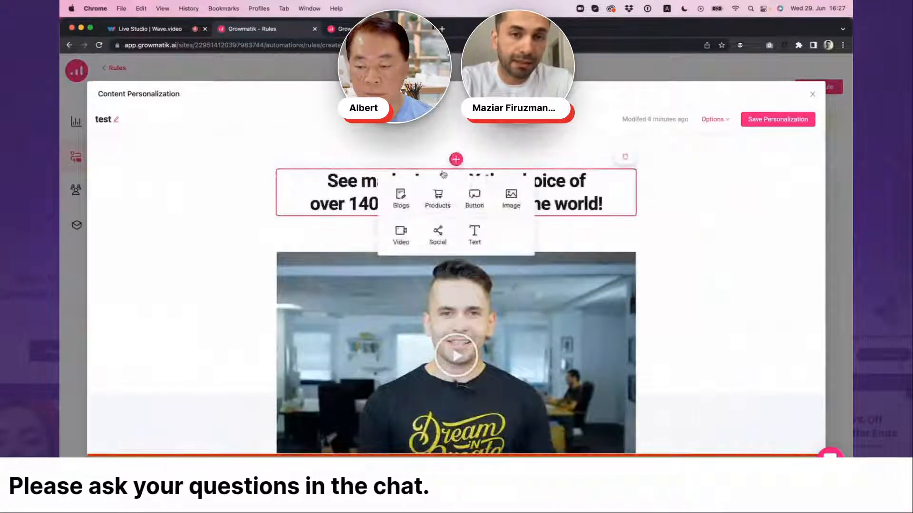
click(473, 232)
click(456, 175)
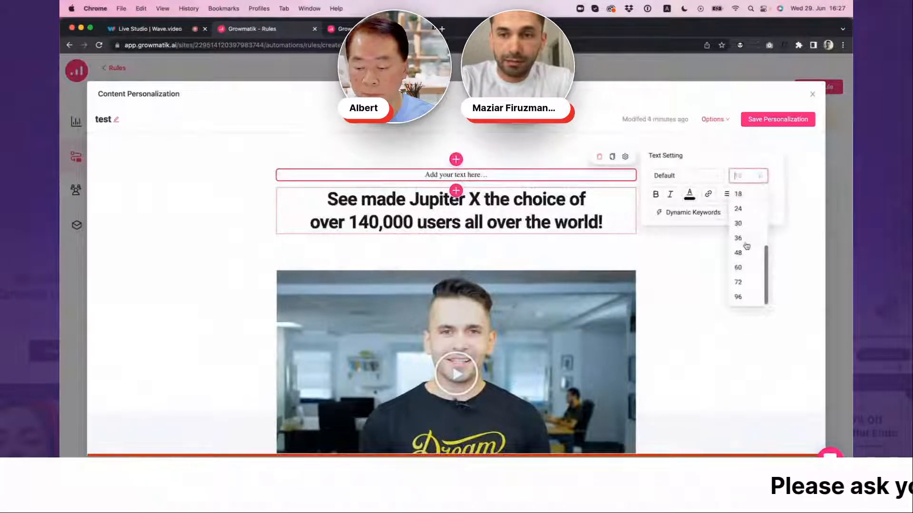
click(745, 243)
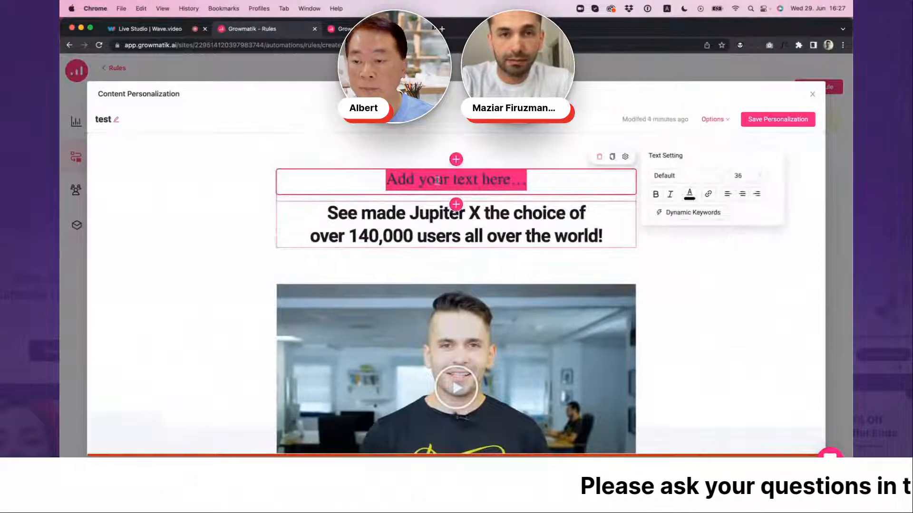
Replace the new Text block's placeholder with "Hello {{CITY}} !" using the City dynamic keyword, and browse the other keyword categories
double_click(423, 181)
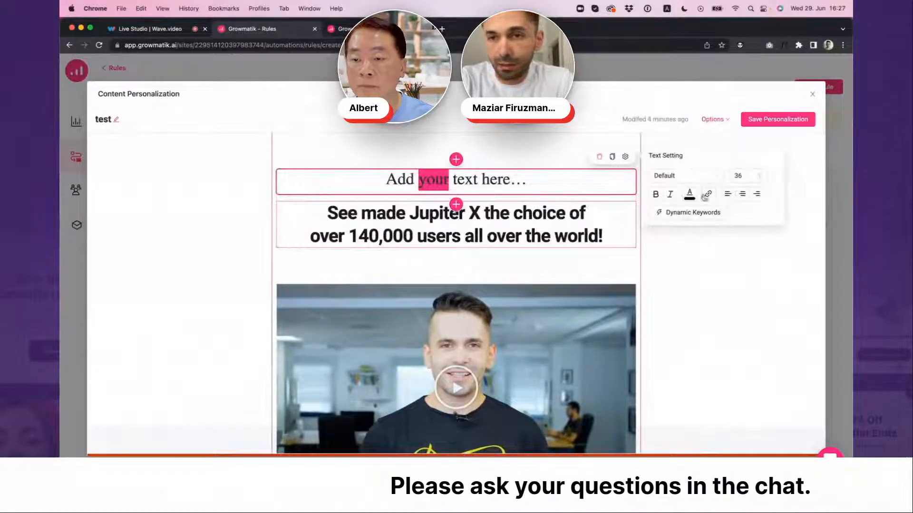
double_click(399, 179)
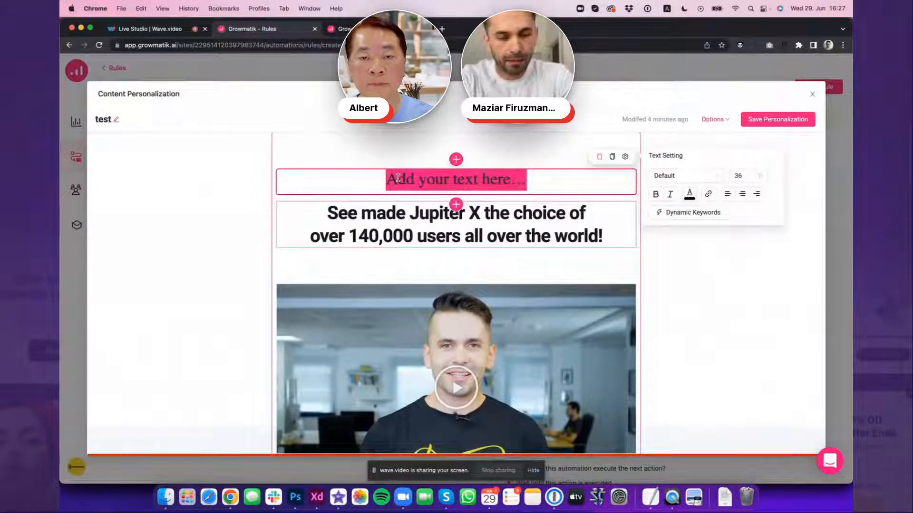
text(Hello)
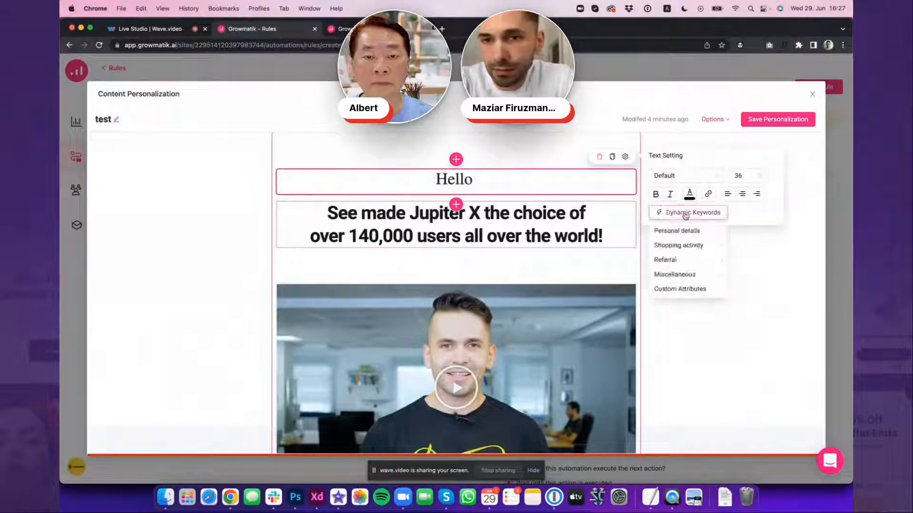
mouse_move(692, 235)
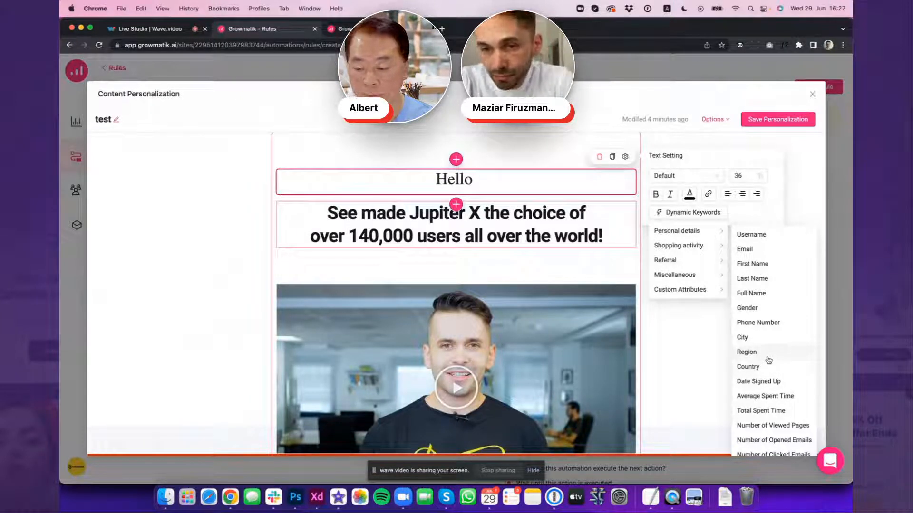
click(742, 338)
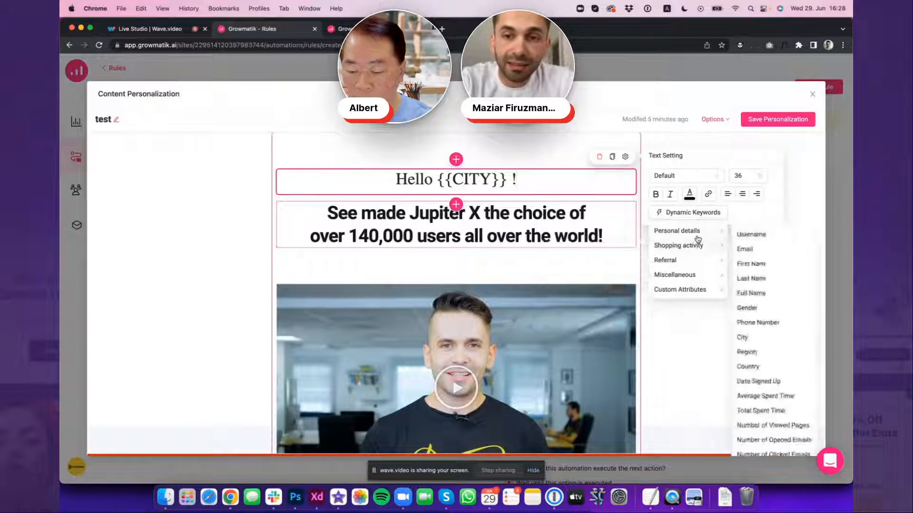
mouse_move(697, 251)
mouse_move(696, 276)
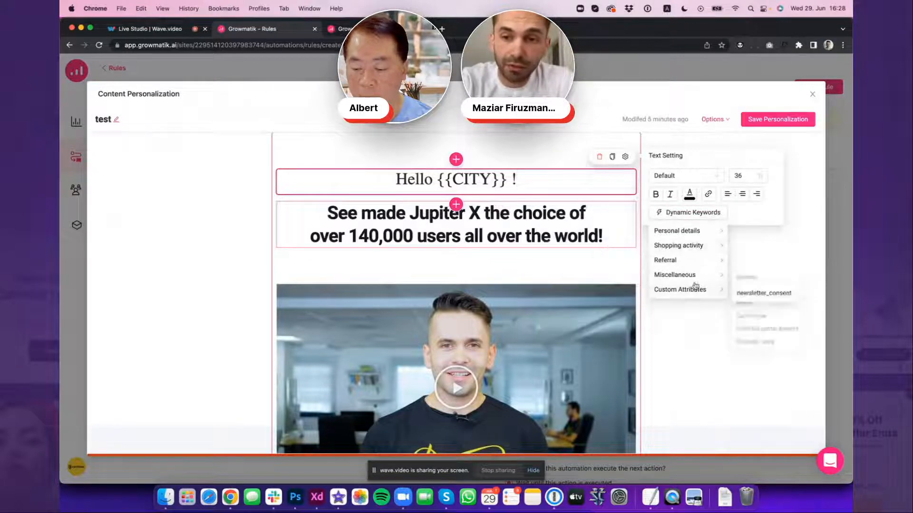
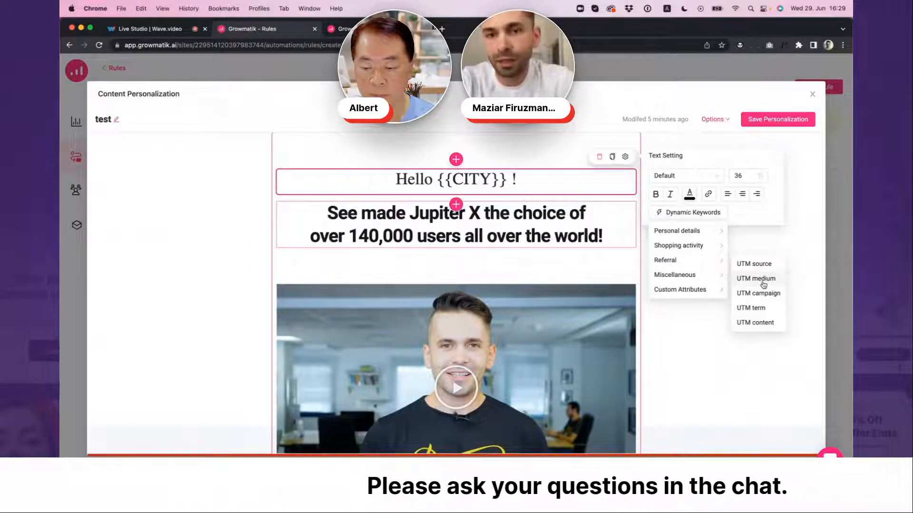
Look at the extra options for the page personalization, and close the editor, discarding the unsaved changes
click(799, 192)
click(723, 121)
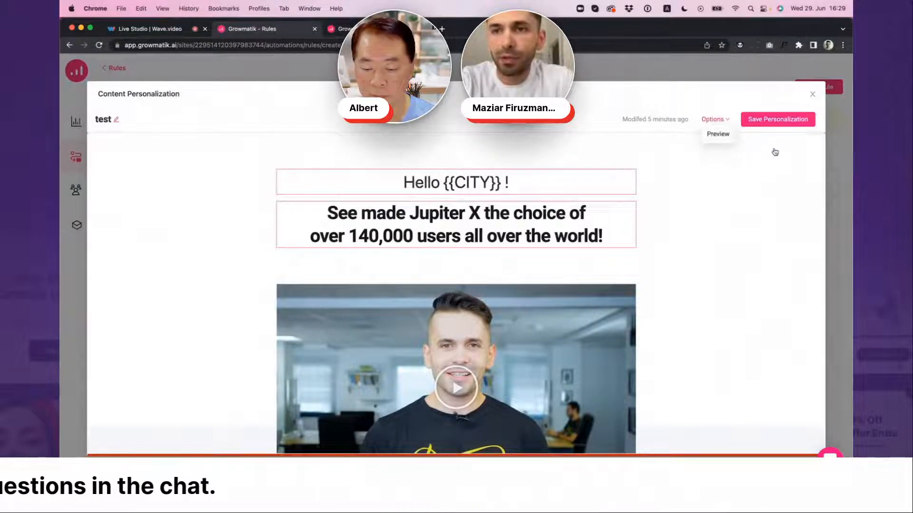
click(812, 97)
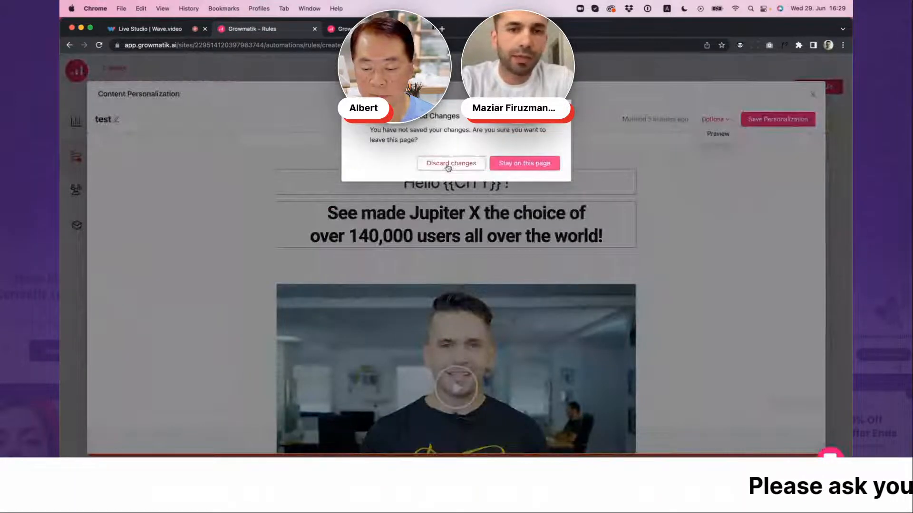
click(448, 164)
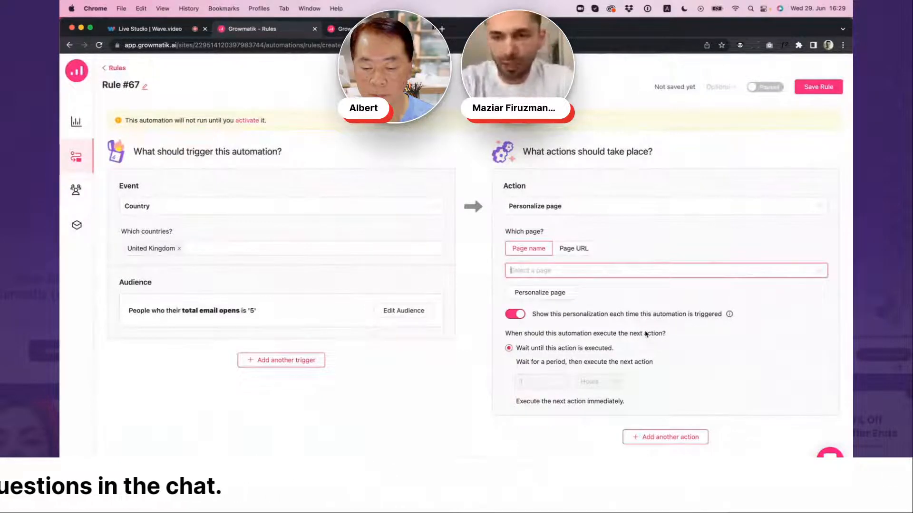
Add a second, empty trigger and a second, empty action to the automation rule
scroll(646, 334, down, 1)
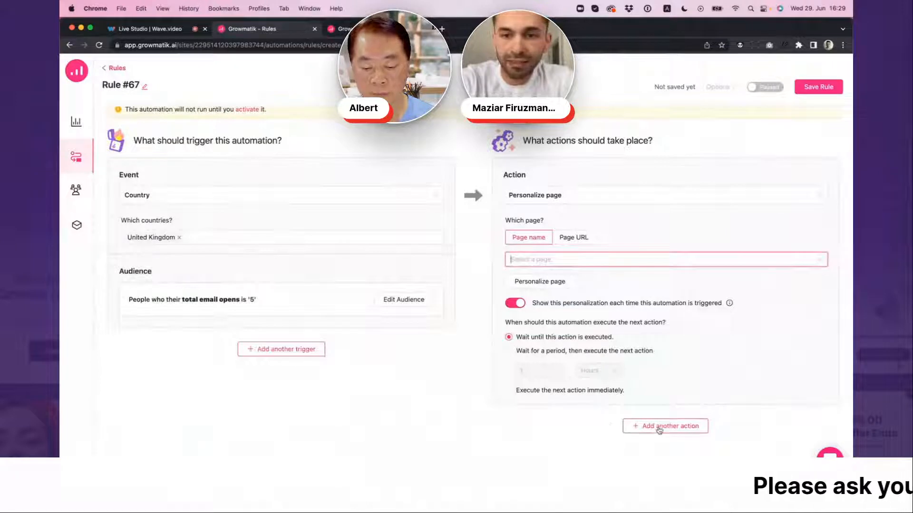
click(269, 348)
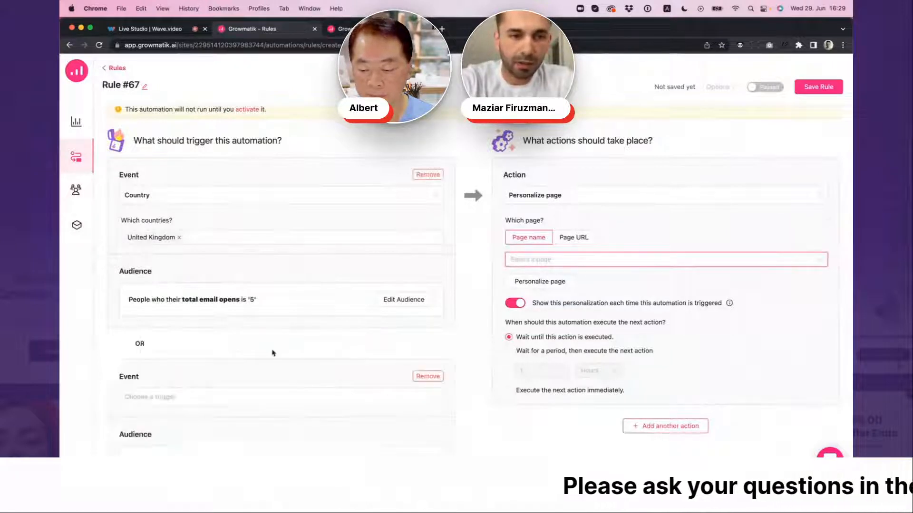
scroll(265, 356, down, 5)
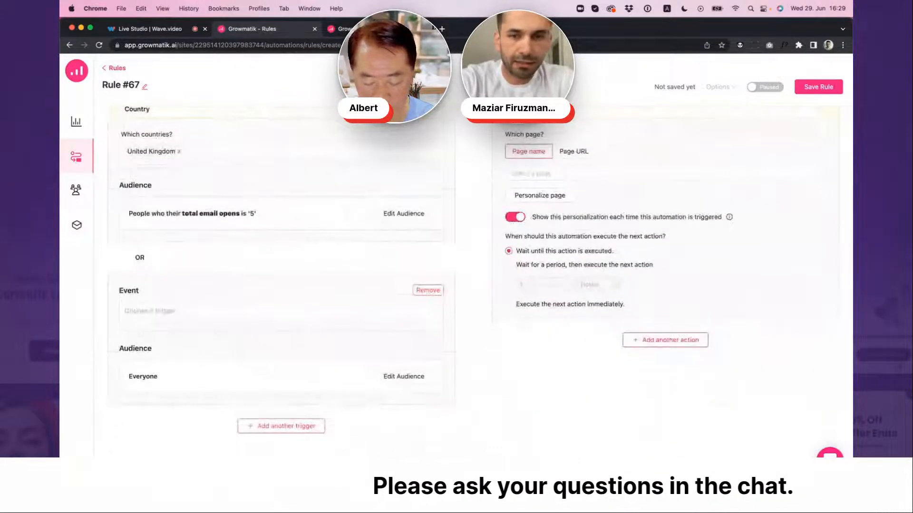
click(671, 340)
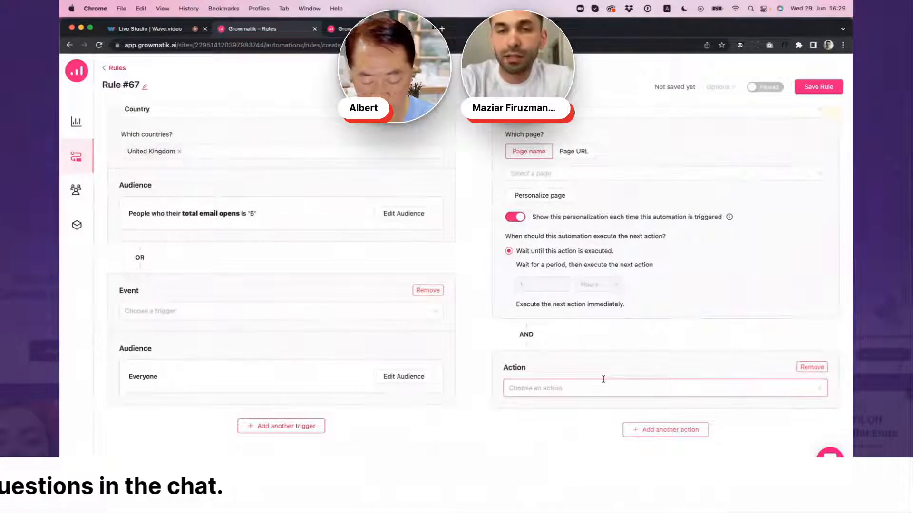
scroll(602, 379, up, 3)
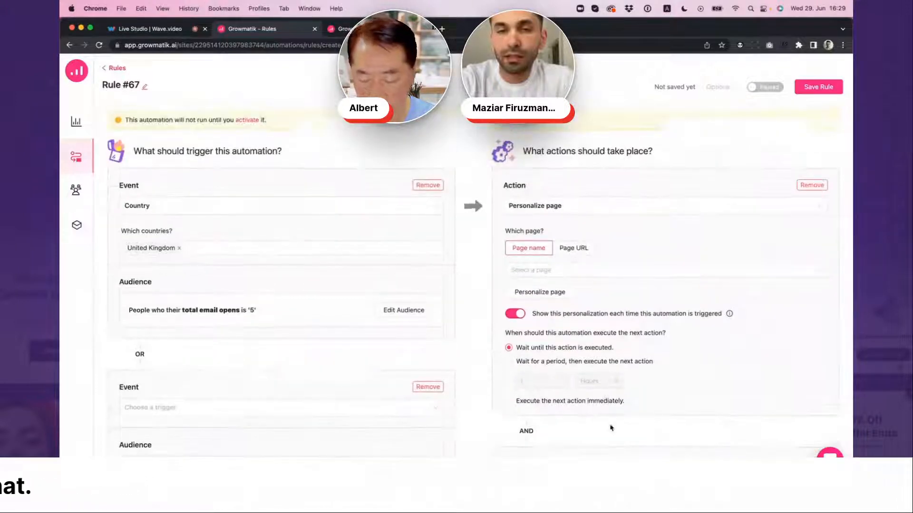
scroll(603, 377, down, 3)
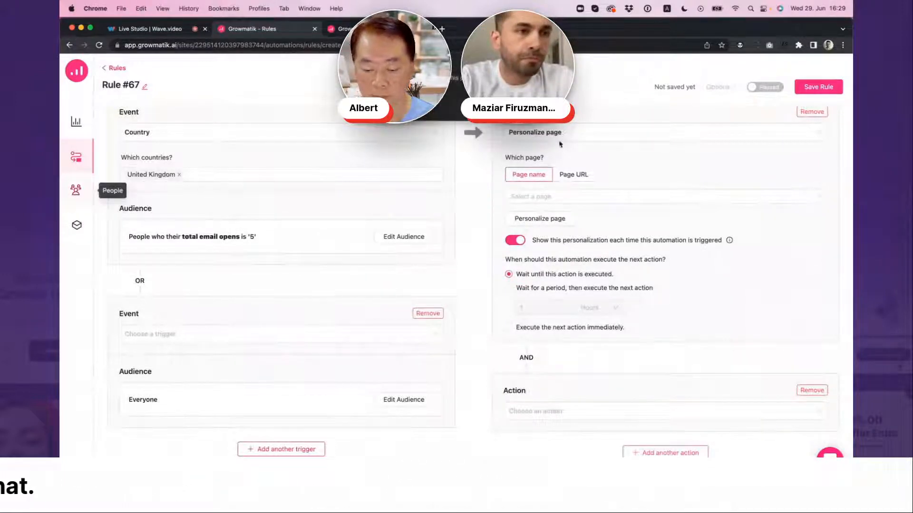
Switch to the site with the open "test" popup, go to its People segments, and start a new segment from scratch
click(76, 190)
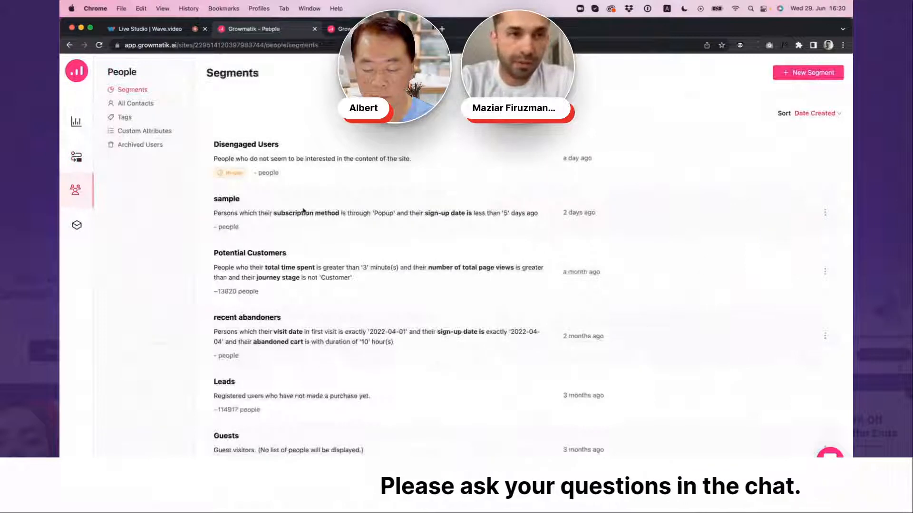
click(375, 29)
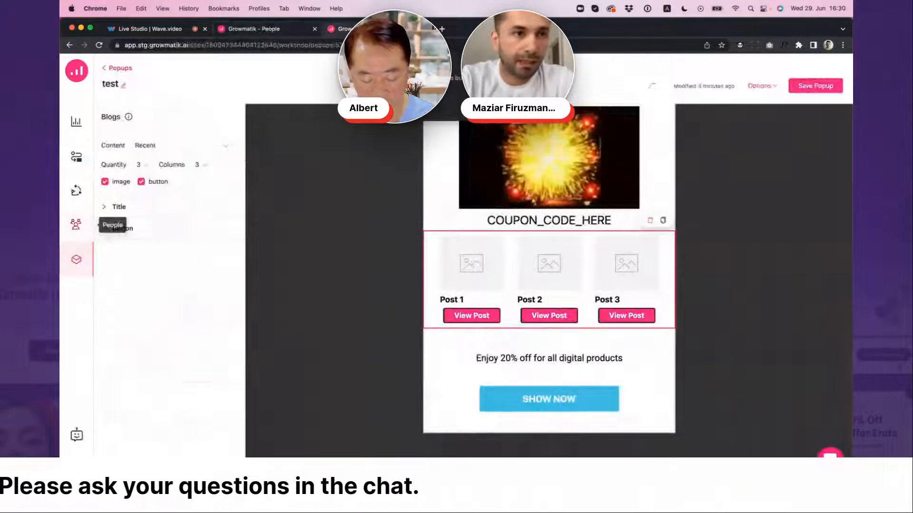
click(76, 224)
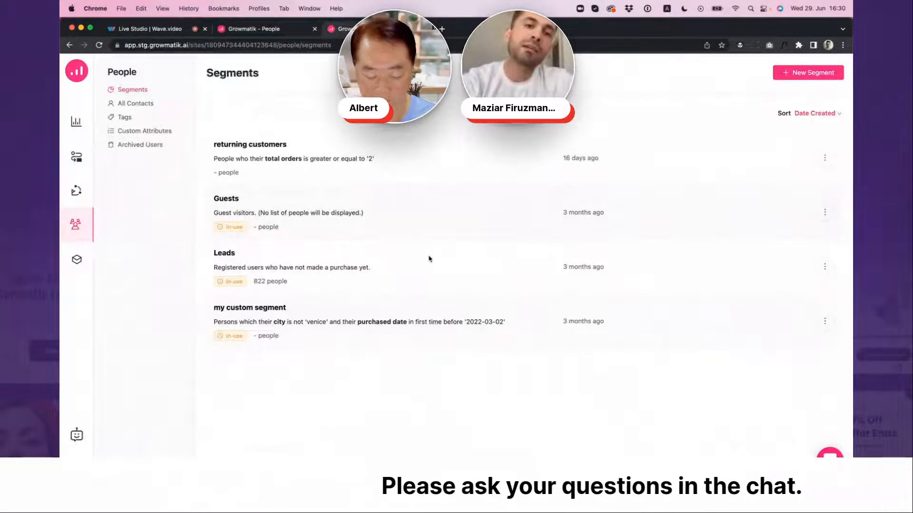
click(820, 78)
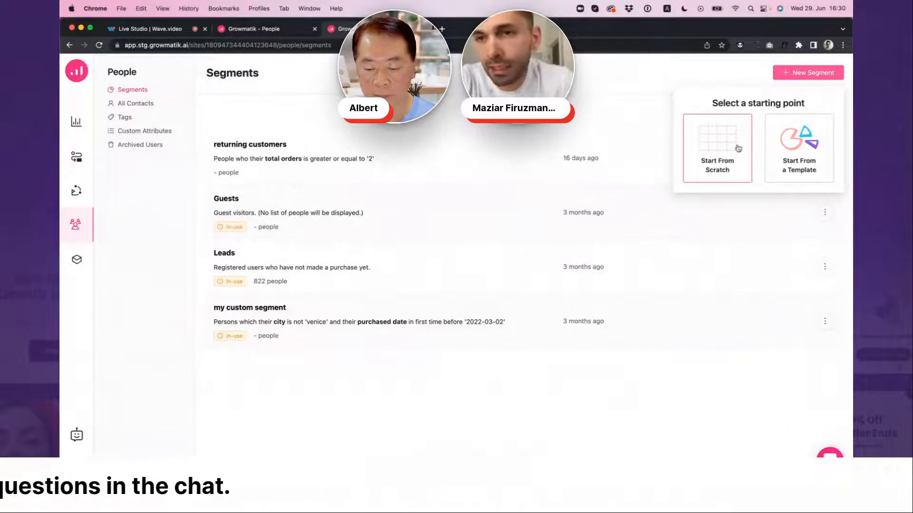
click(727, 149)
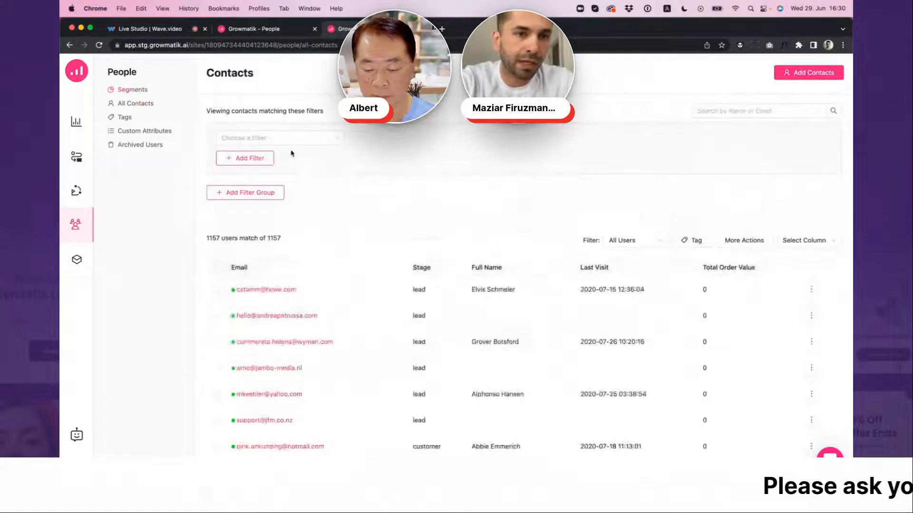
Filter the contacts by Signup Date, with the condition not on 2022-06-14
click(307, 140)
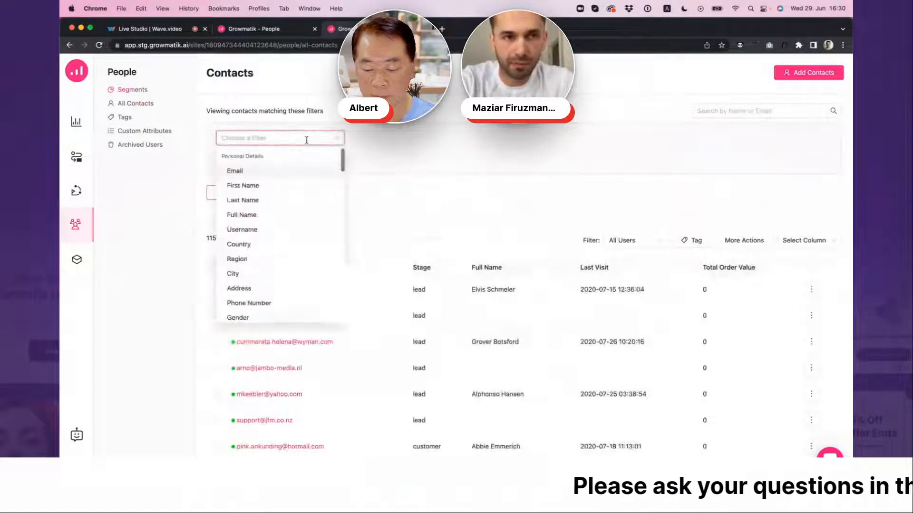
drag(343, 162, 339, 206)
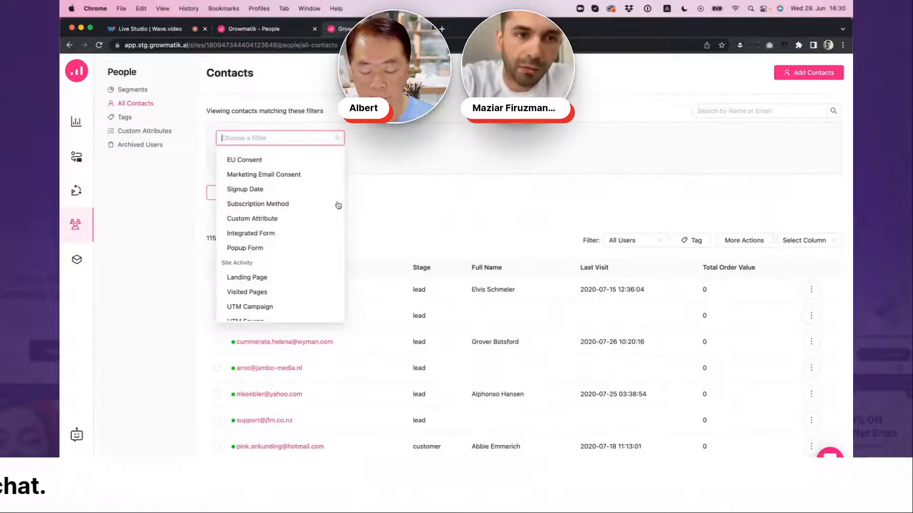
click(276, 190)
click(483, 140)
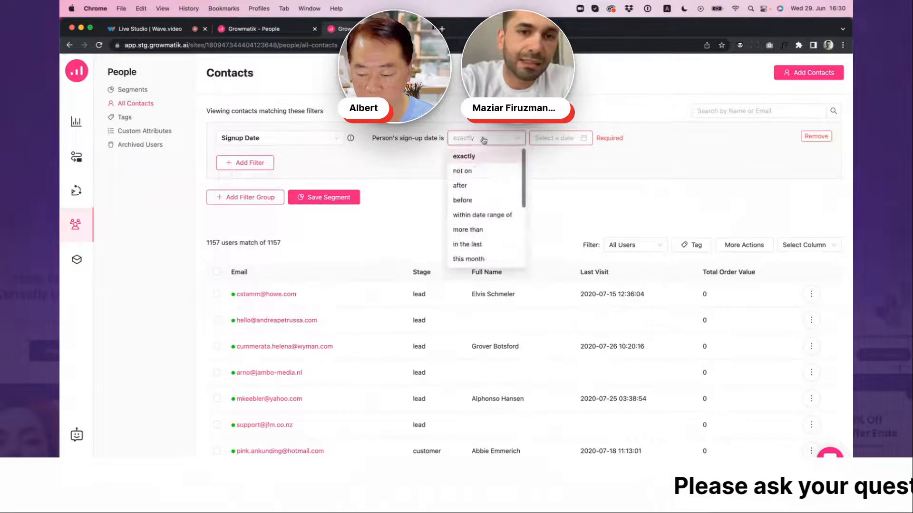
click(478, 173)
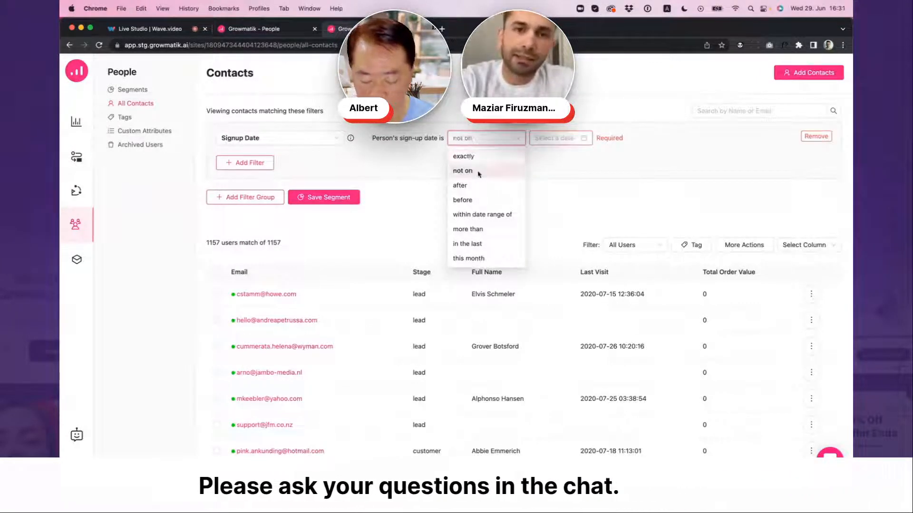
click(556, 138)
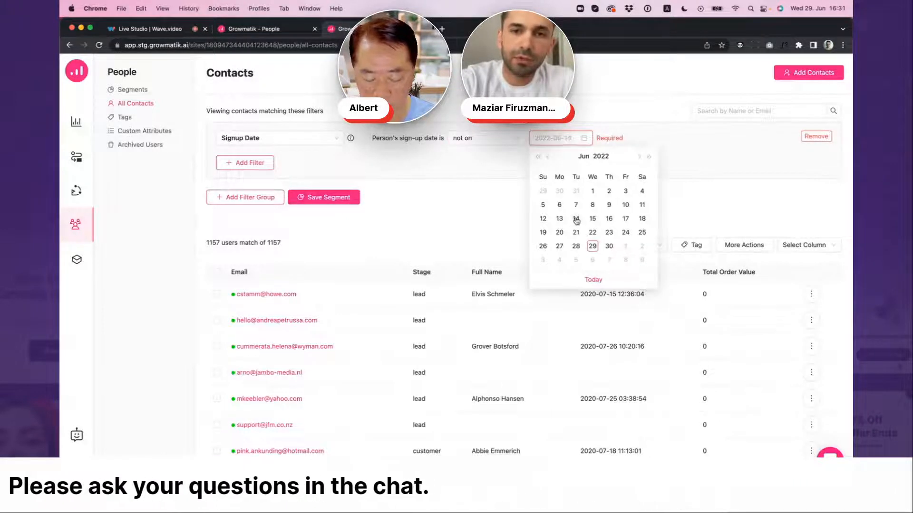
click(575, 219)
Add a Landing Page filter requiring that the landing page in last visit is Cart over all time
click(251, 163)
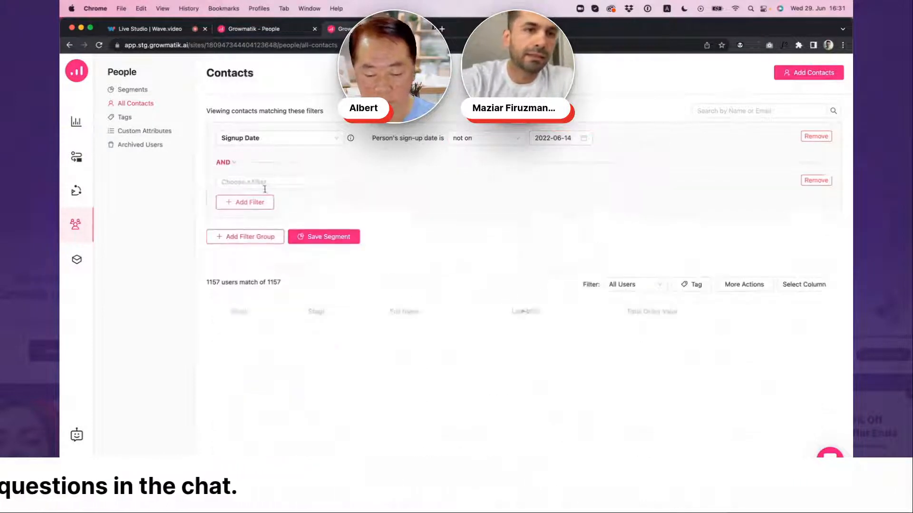
click(276, 183)
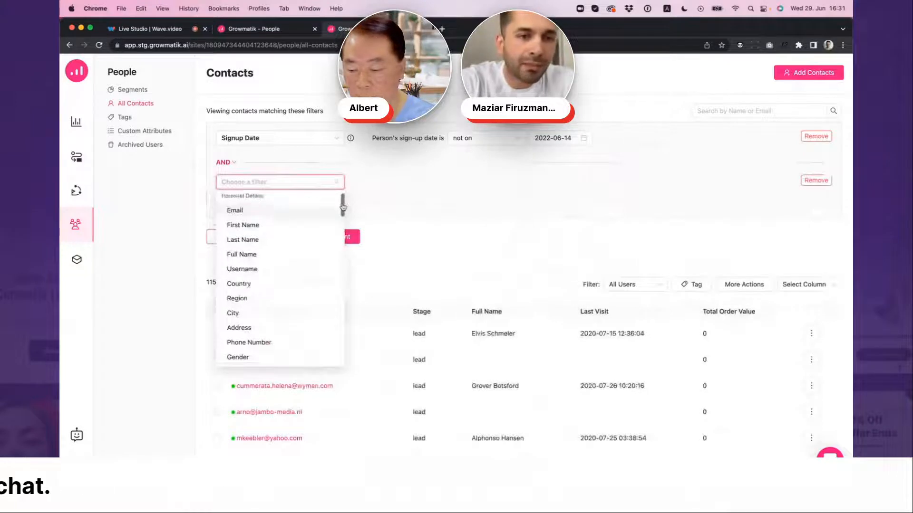
drag(343, 218, 343, 275)
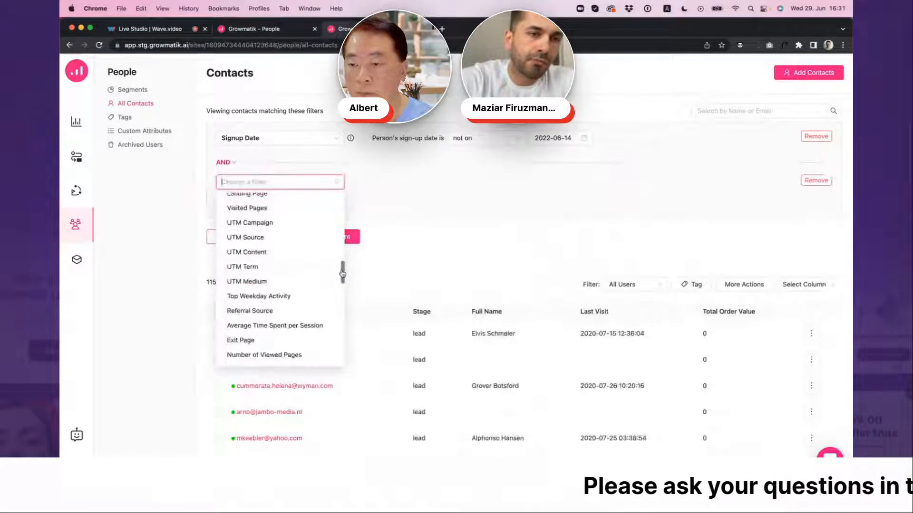
click(277, 195)
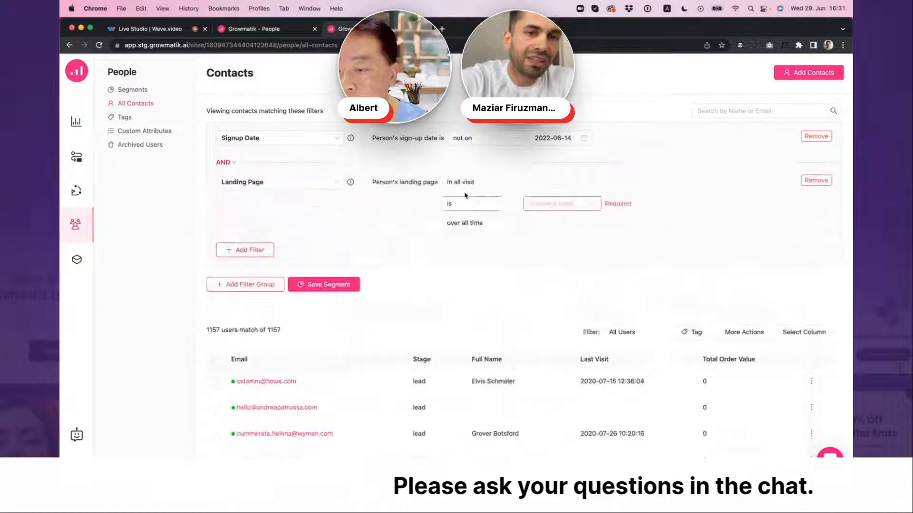
click(468, 182)
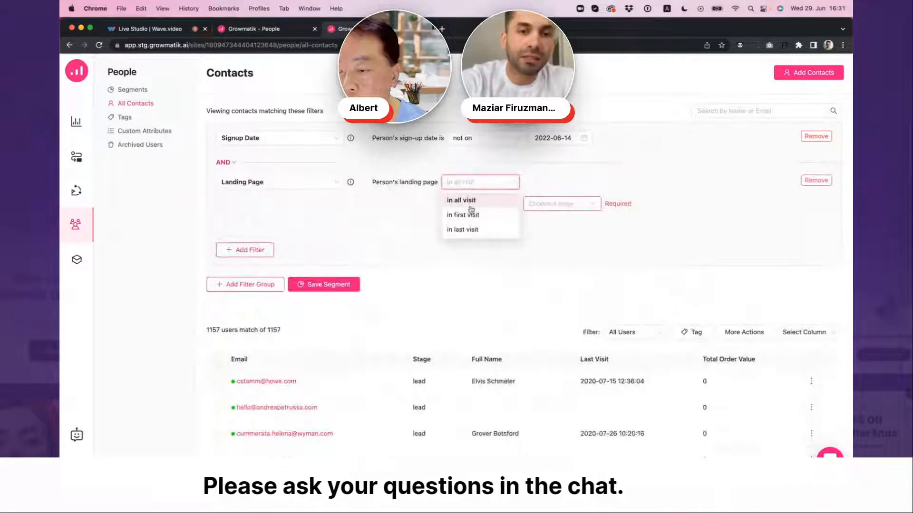
click(470, 232)
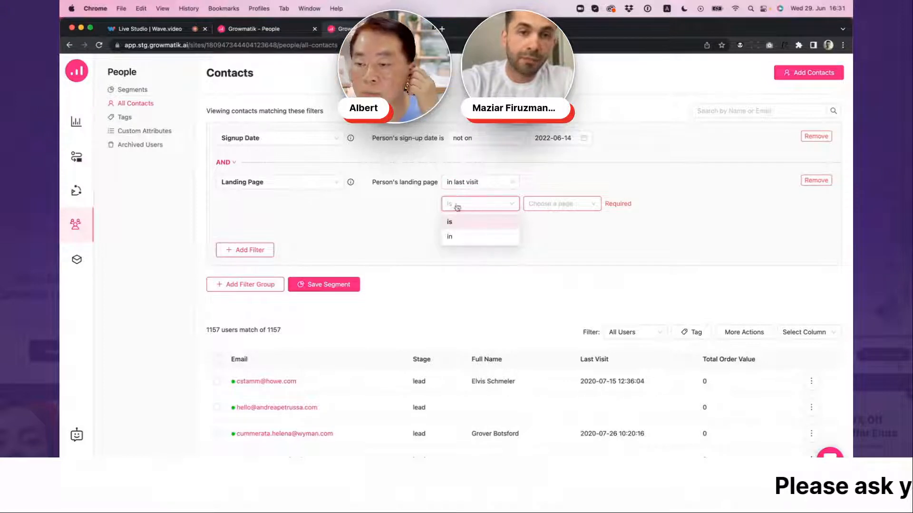
click(449, 222)
click(561, 203)
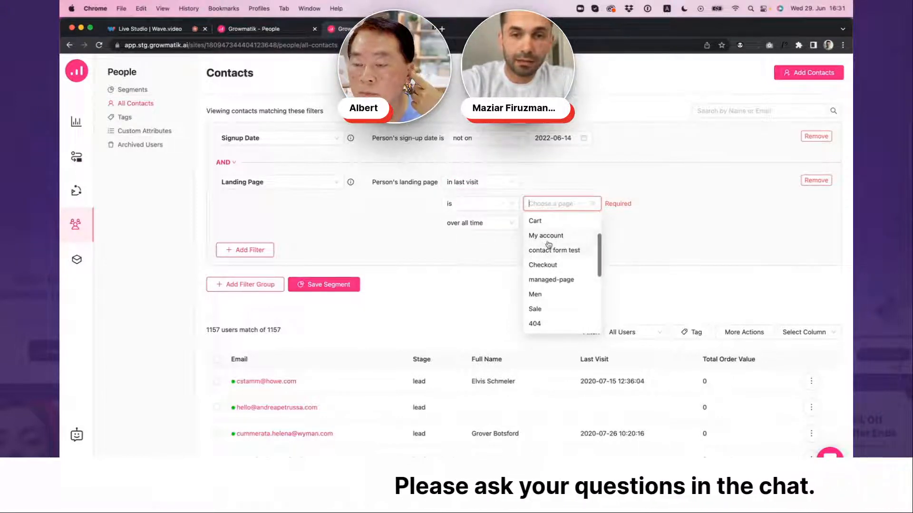
click(535, 221)
click(484, 226)
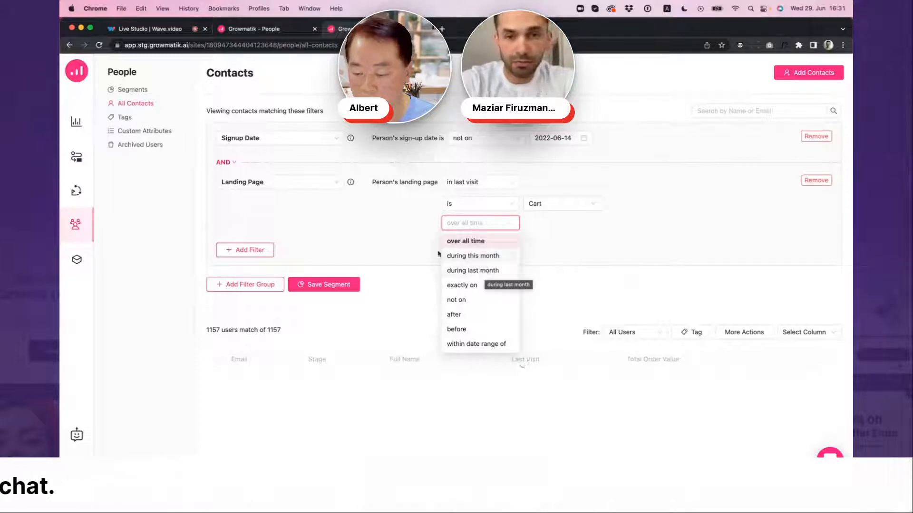
click(474, 242)
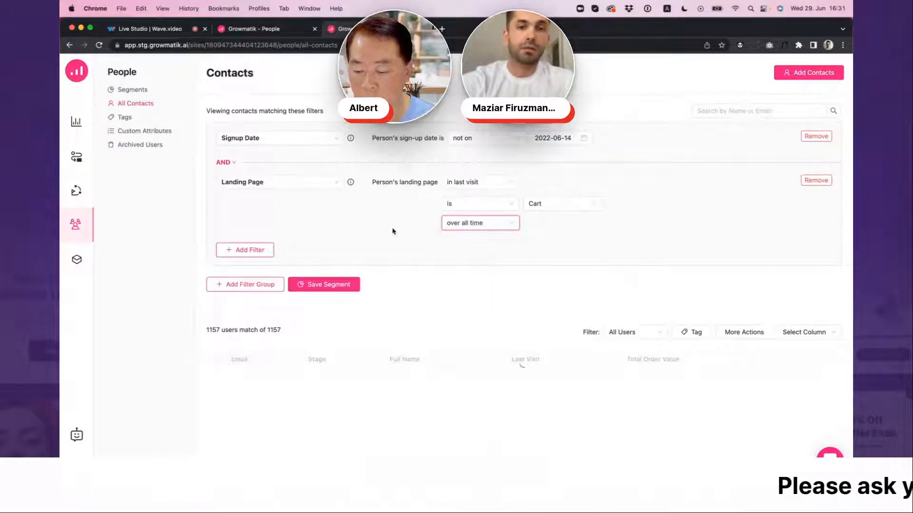
Add a Total Spent filter for spent money greater than 5000, keeping the period at over all time
click(256, 252)
click(312, 269)
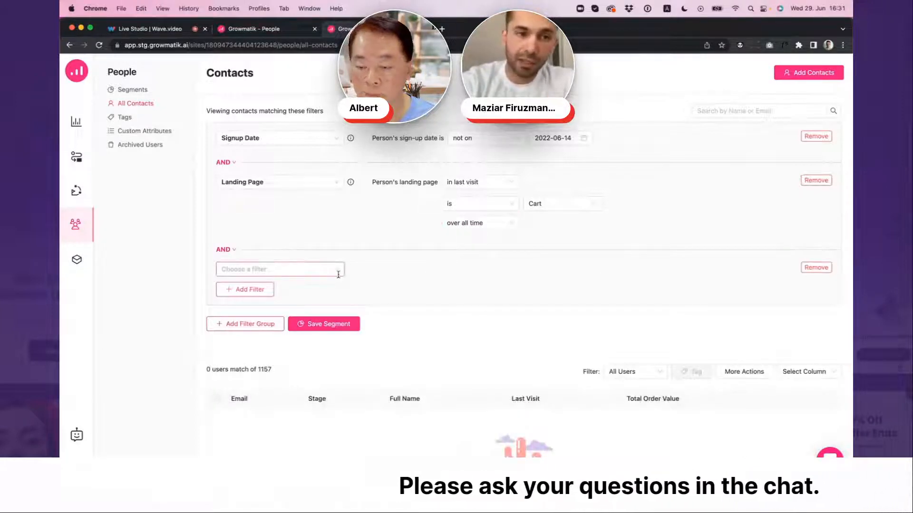
drag(345, 298, 336, 413)
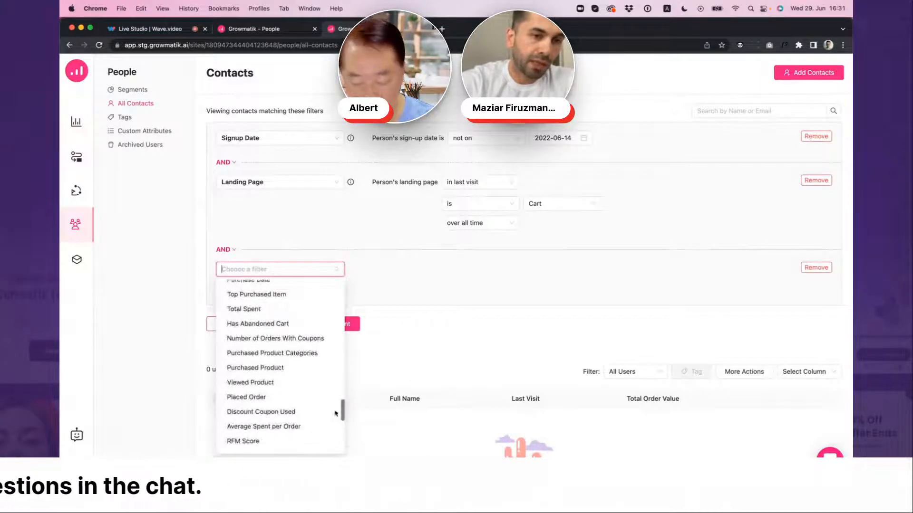
click(283, 311)
click(508, 272)
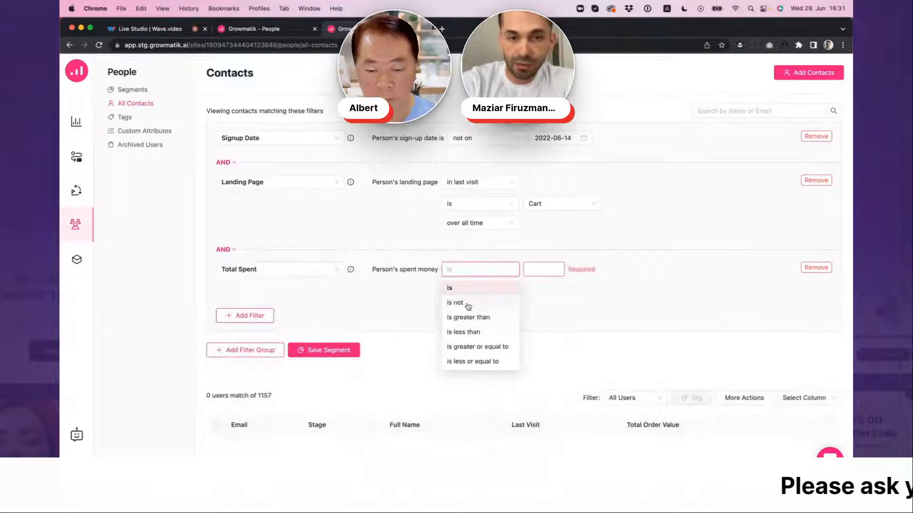
click(468, 318)
click(537, 267)
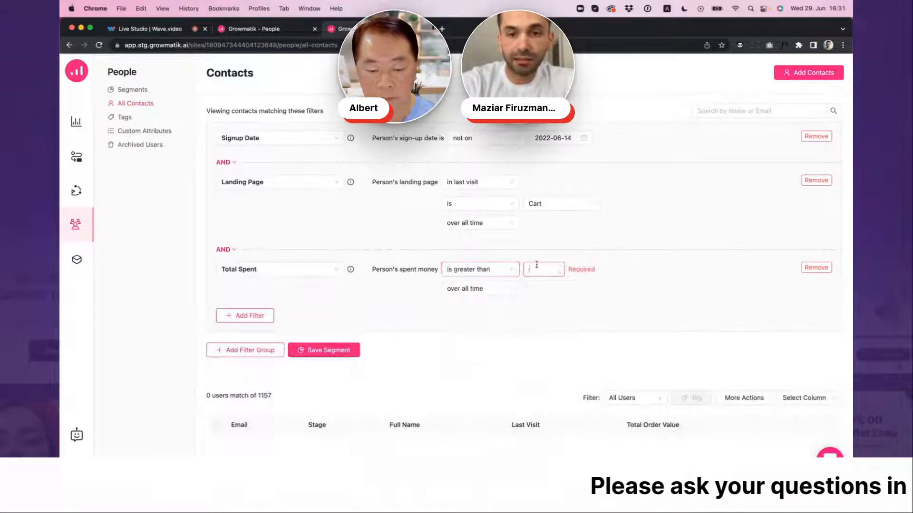
text(000)
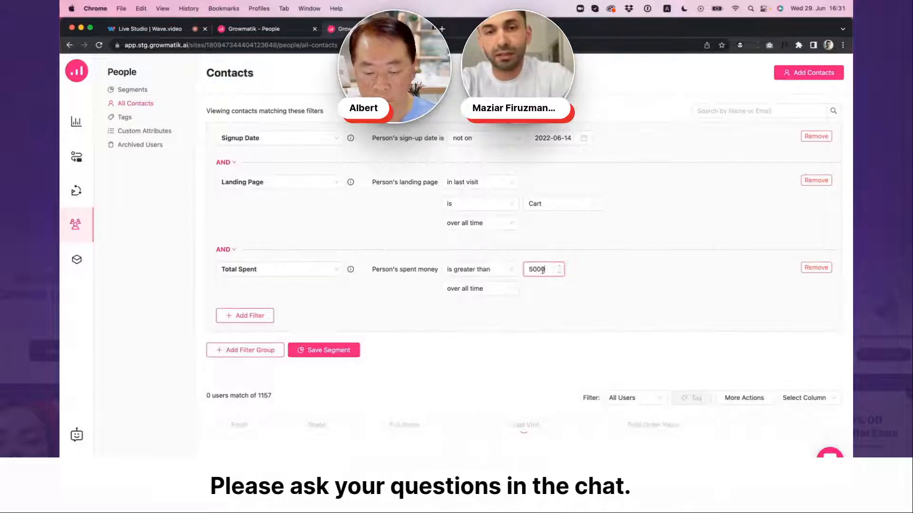
click(464, 294)
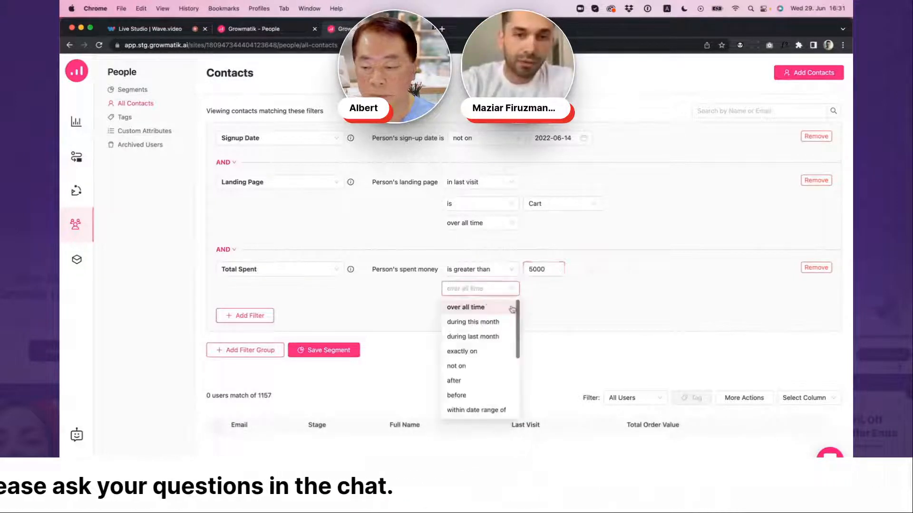
click(577, 301)
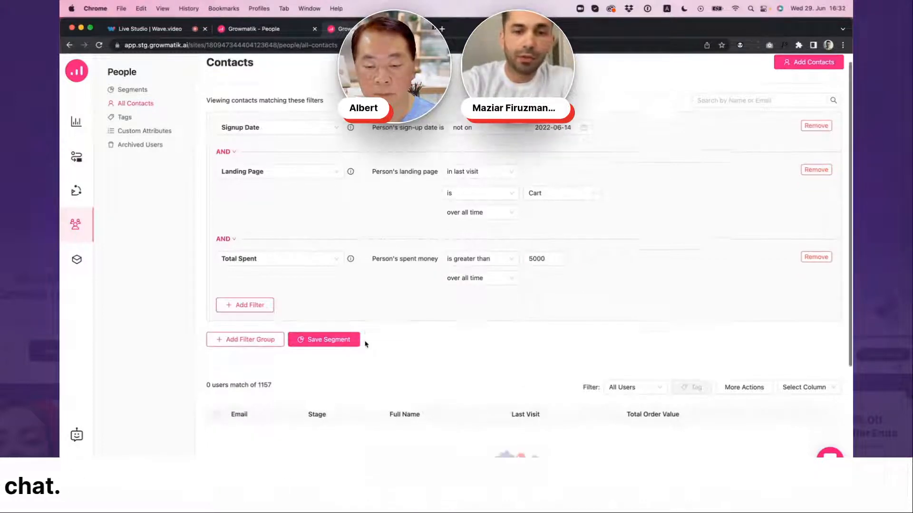
Save the current filter combination as a new segment named "download silo"
scroll(364, 342, down, 4)
scroll(401, 246, up, 5)
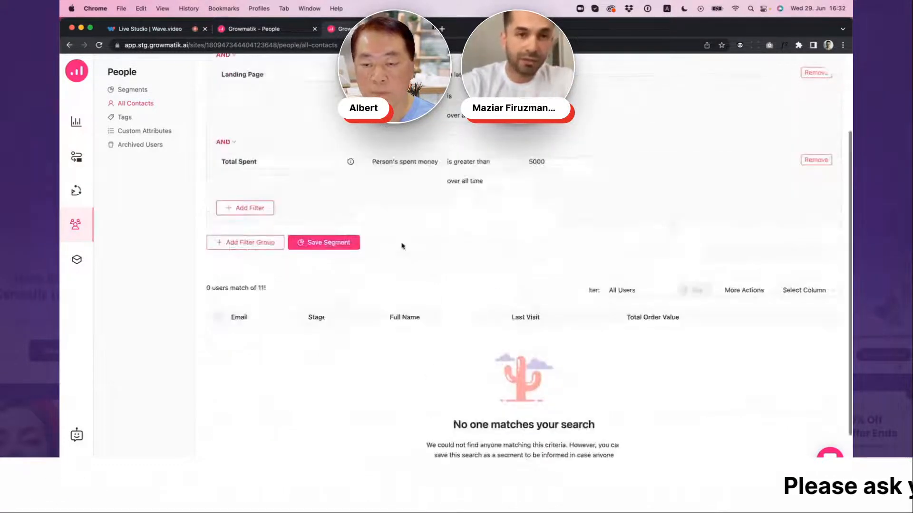
scroll(360, 326, down, 2)
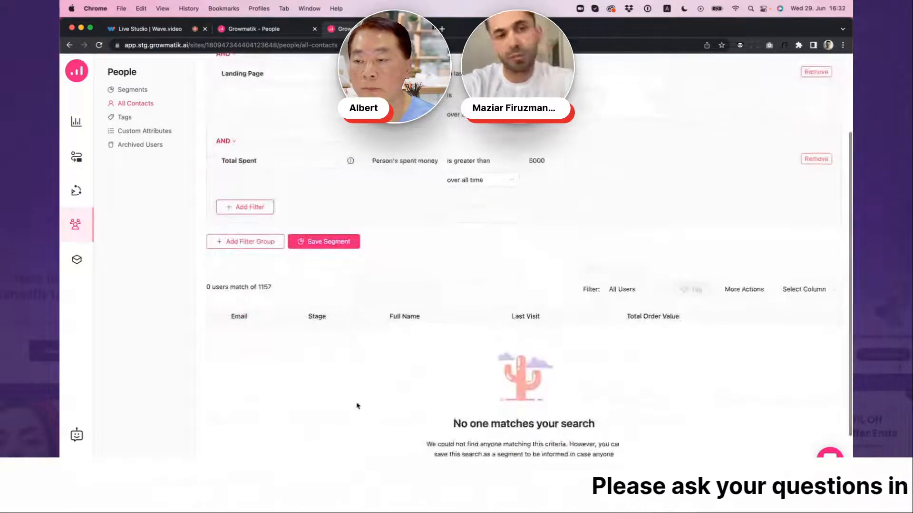
scroll(441, 396, down, 1)
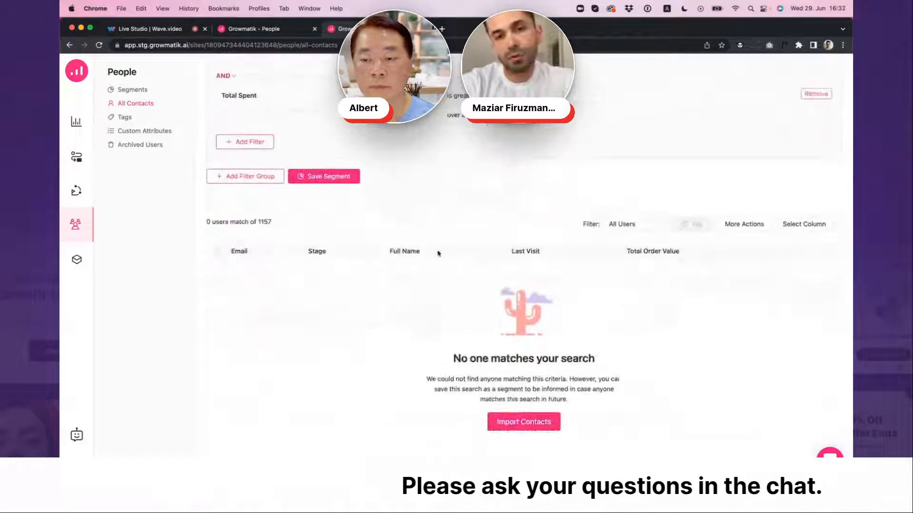
scroll(433, 251, up, 5)
scroll(439, 269, down, 2)
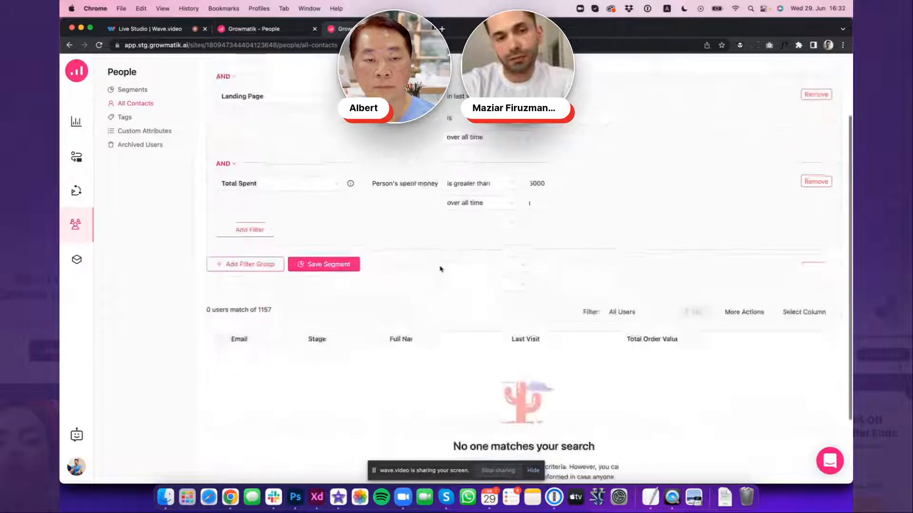
scroll(440, 269, down, 2)
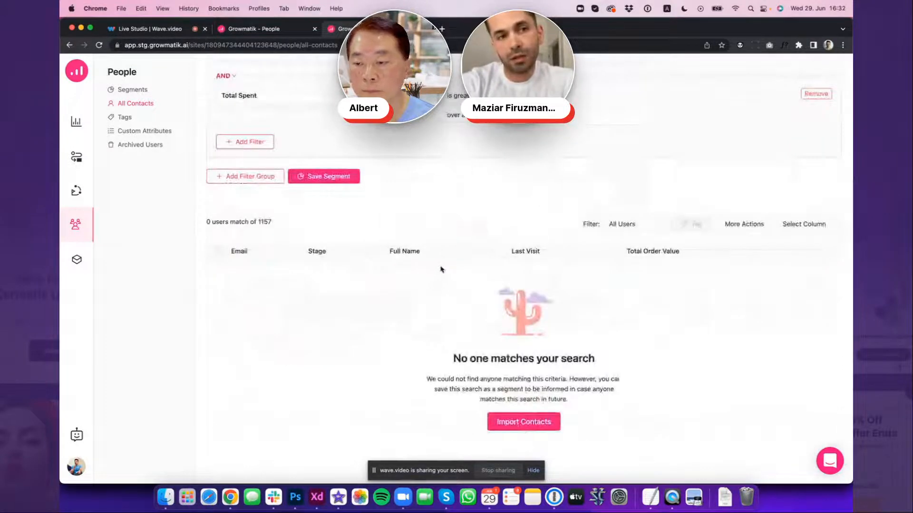
click(326, 177)
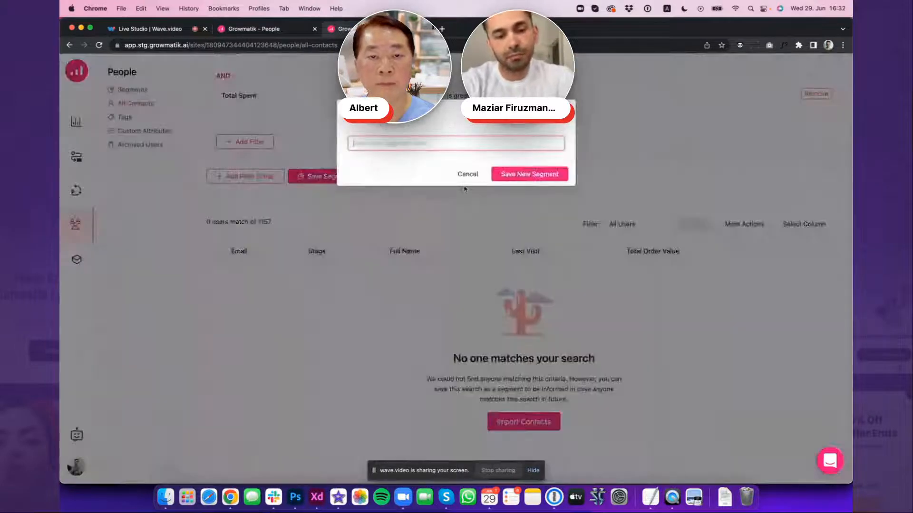
text(test)
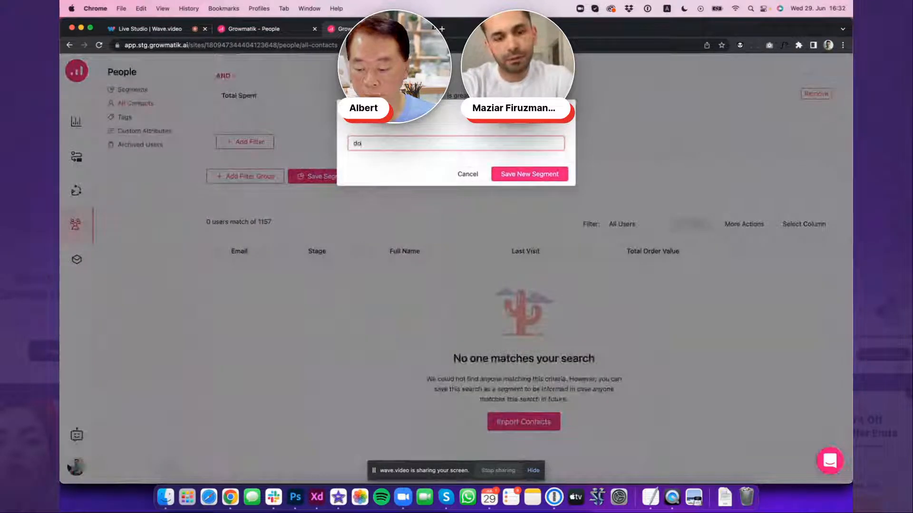
text(load silo)
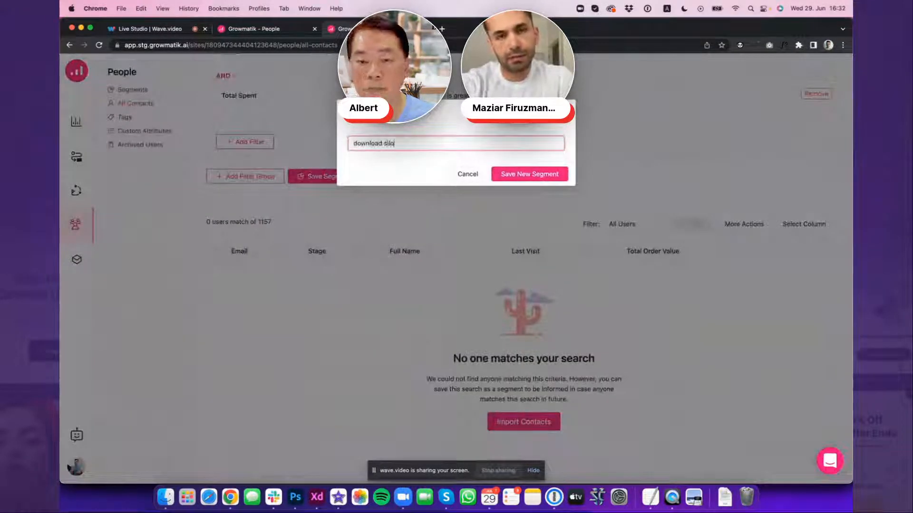
click(539, 175)
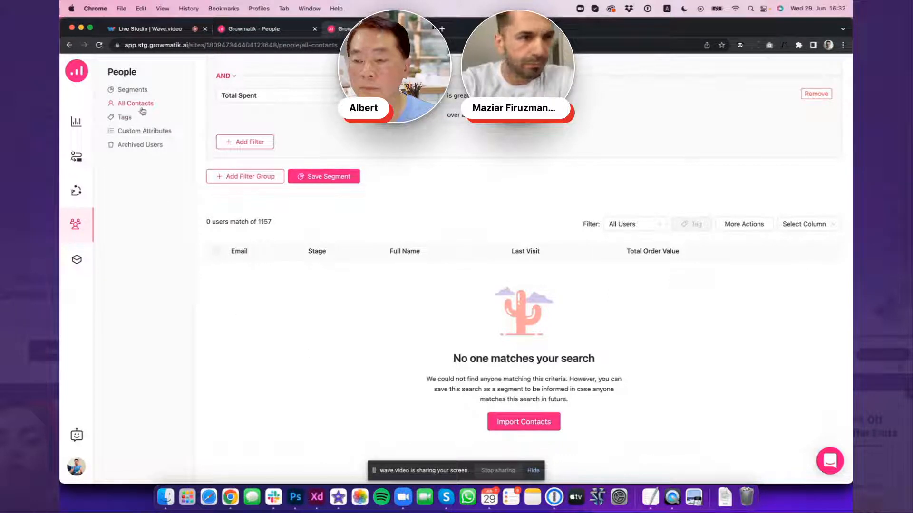
View the Tags page, return to All Contacts, and look over the column choices and the additional bulk actions for the contact list
click(126, 117)
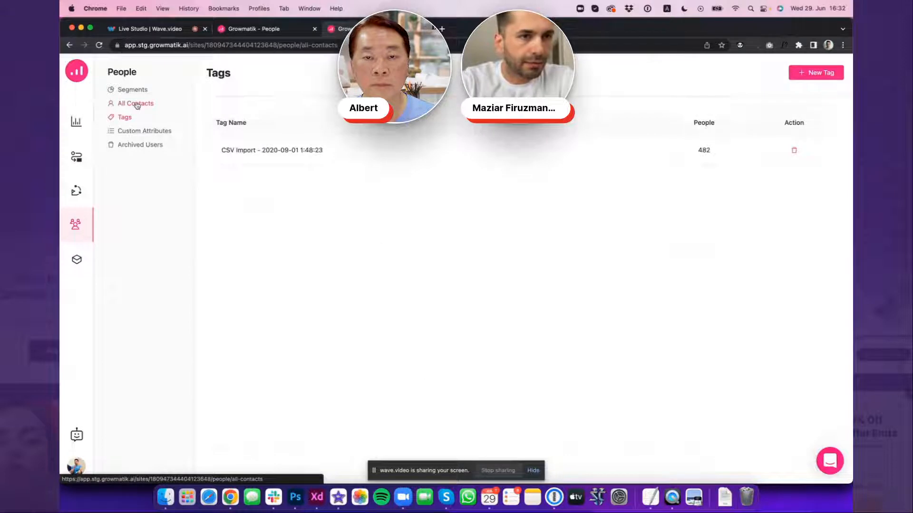
click(137, 105)
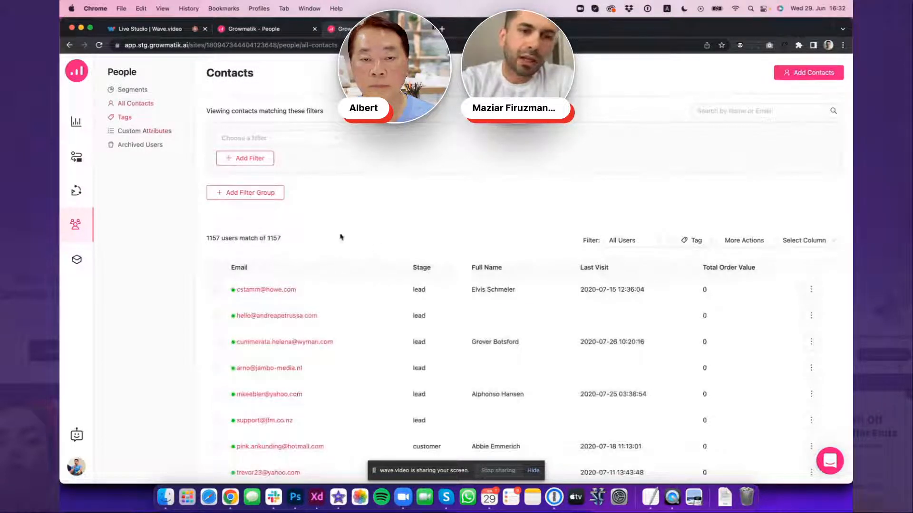
scroll(341, 236, down, 1)
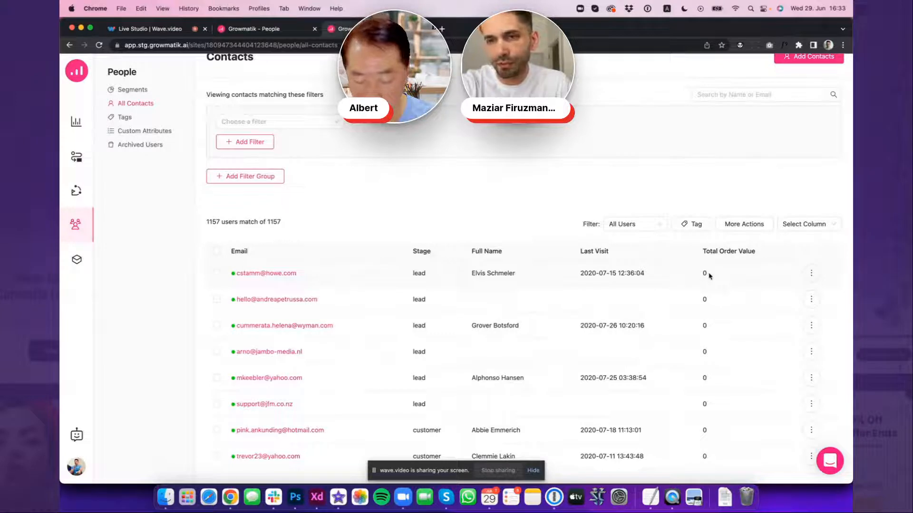
click(805, 224)
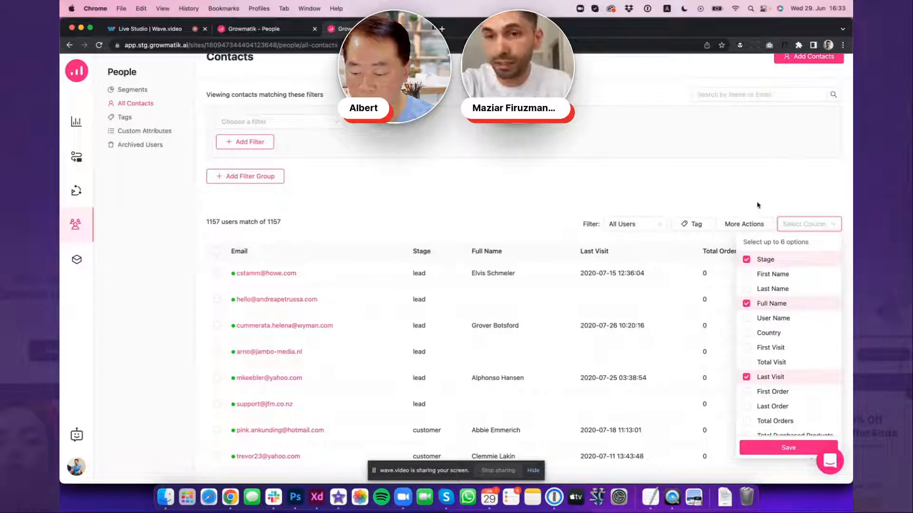
click(744, 224)
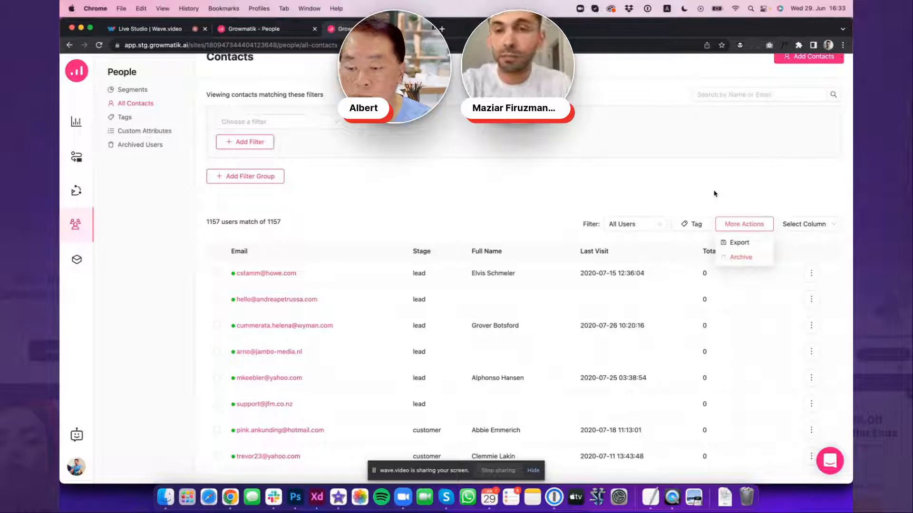
click(664, 203)
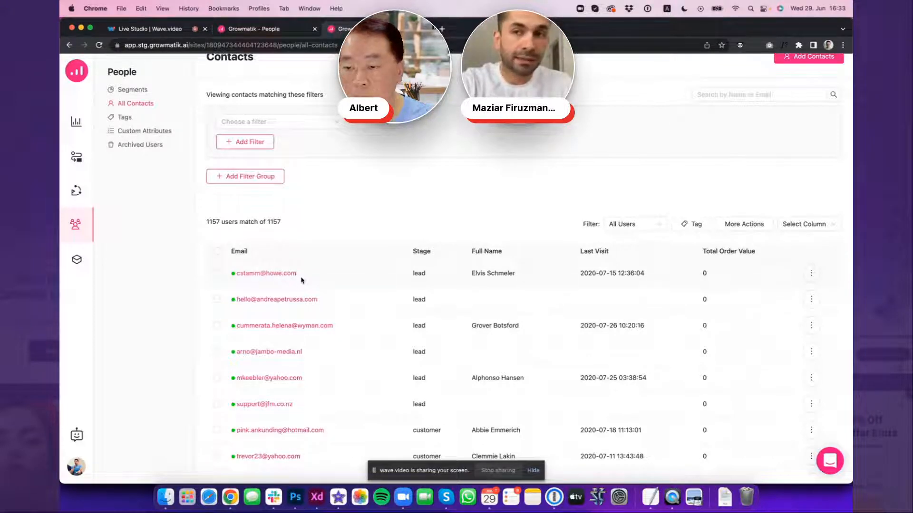
View the list of saved segments and try to start a new segment from a template
click(137, 91)
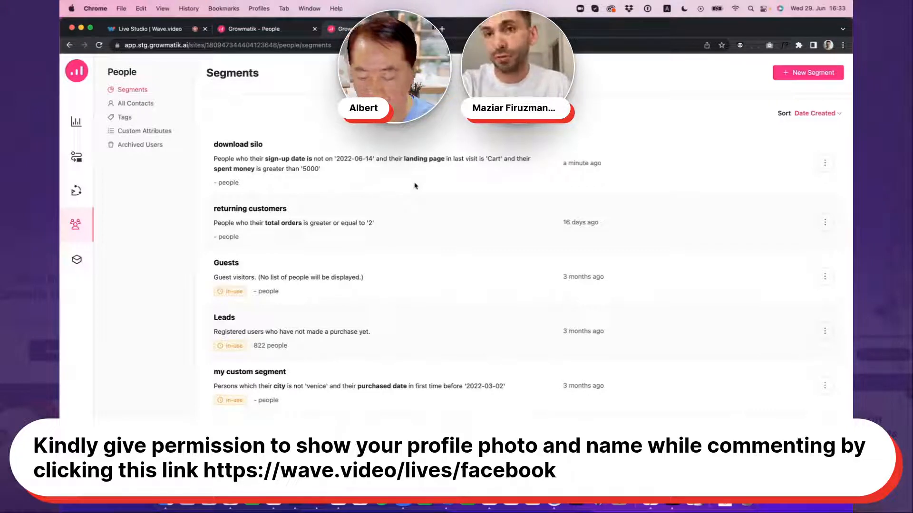
click(793, 74)
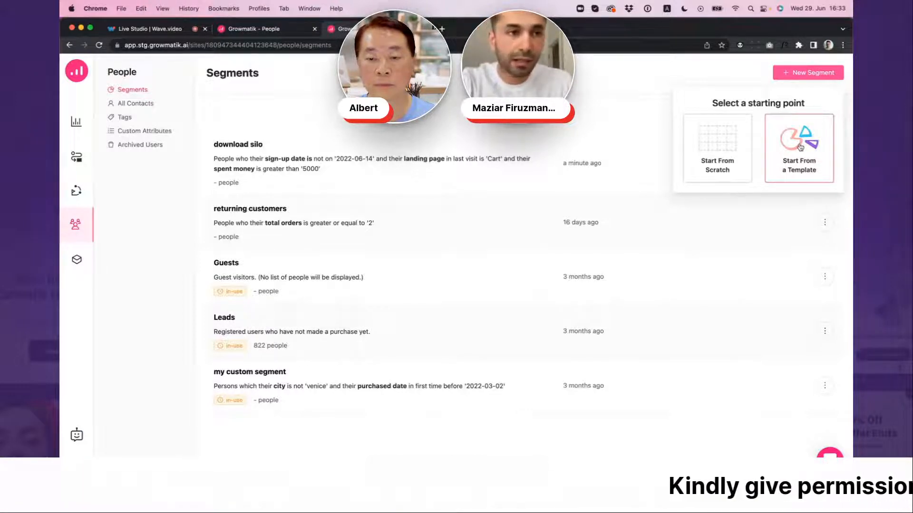
click(800, 147)
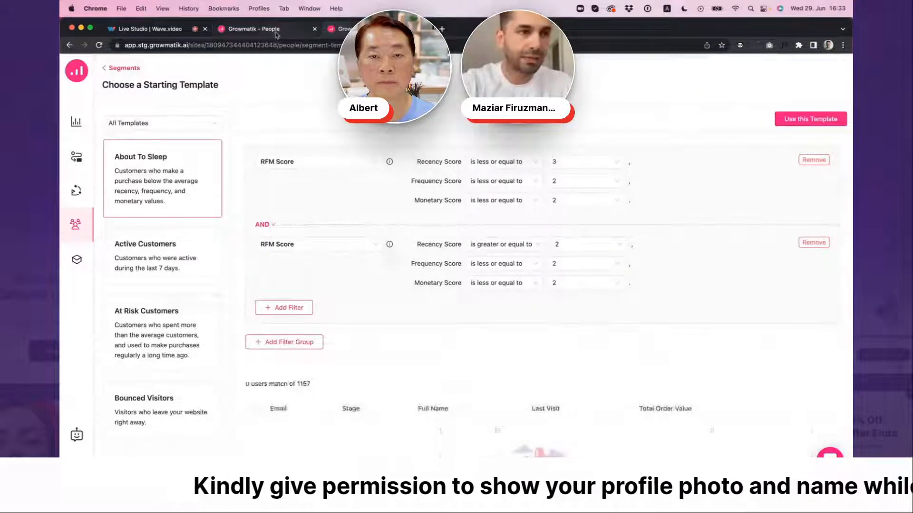
Switch to the other Growmatik site, already open at its segments list, and start a new segment from a template
click(276, 31)
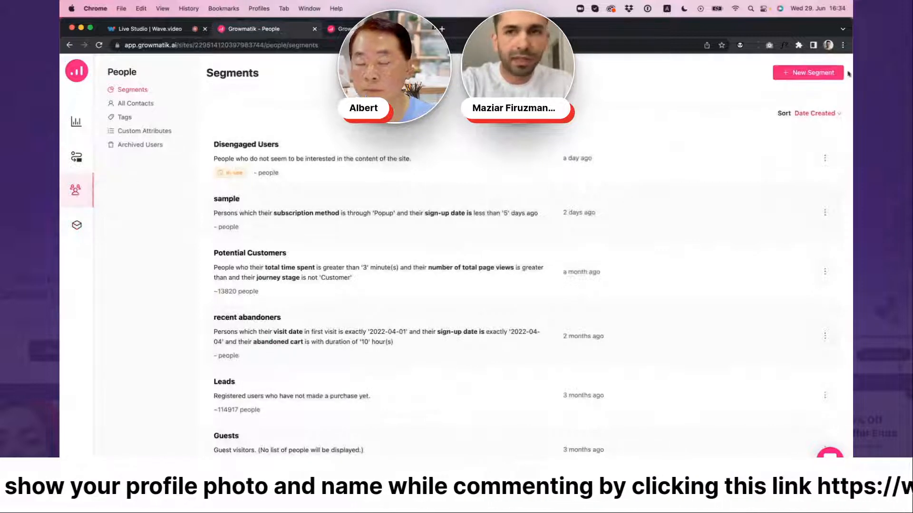
click(808, 72)
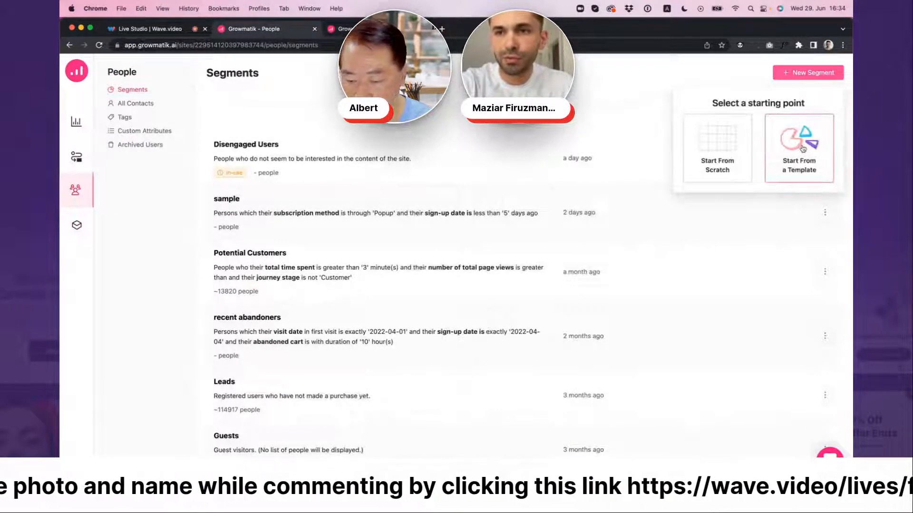
click(782, 157)
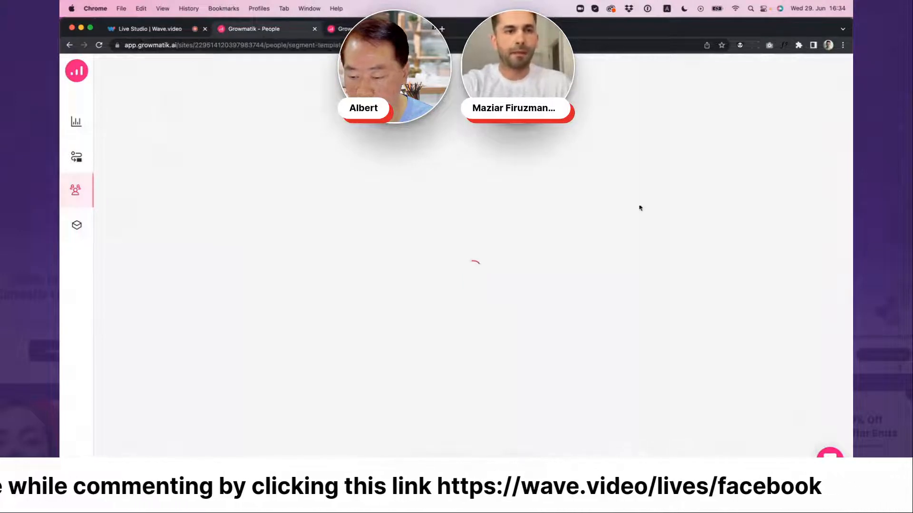
Browse the full list of starting templates for segments and preview the Cart Abandoners template
scroll(219, 155, down, 3)
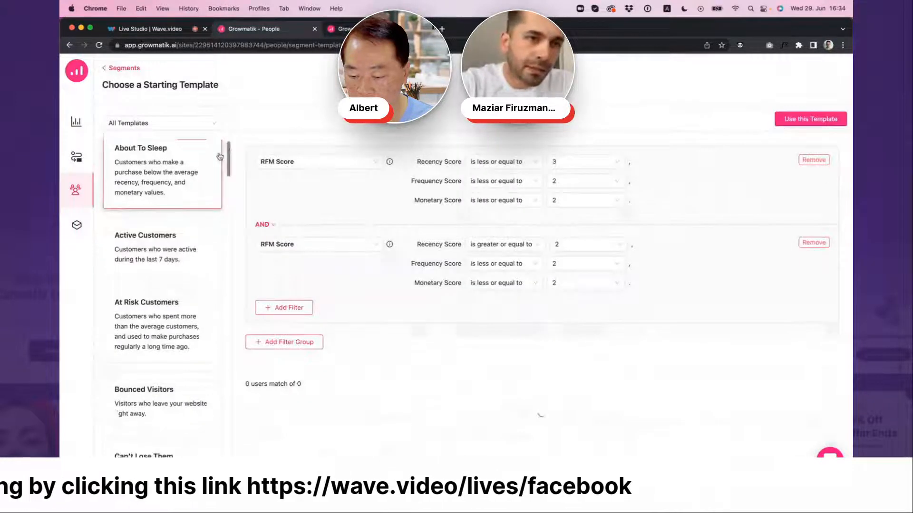
mouse_move(229, 156)
mouse_down()
mouse_move(226, 174)
mouse_move(233, 158)
mouse_up()
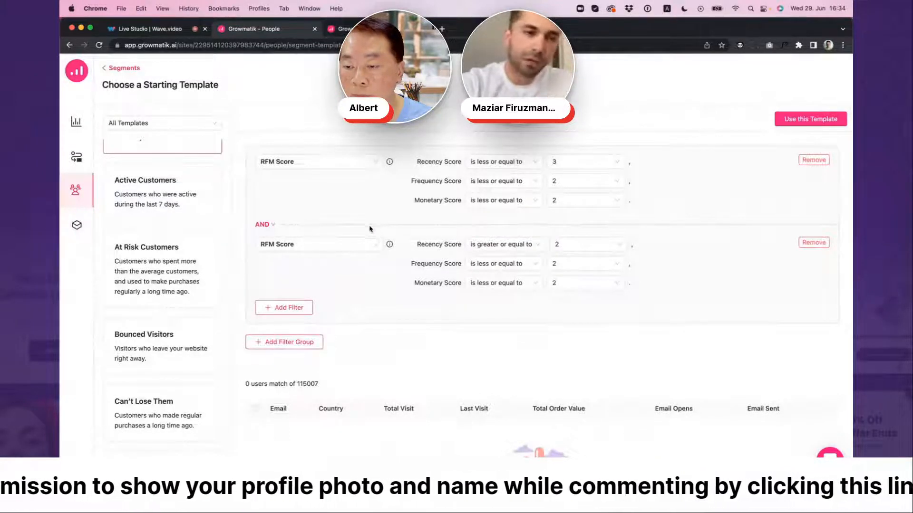
scroll(216, 198, up, 3)
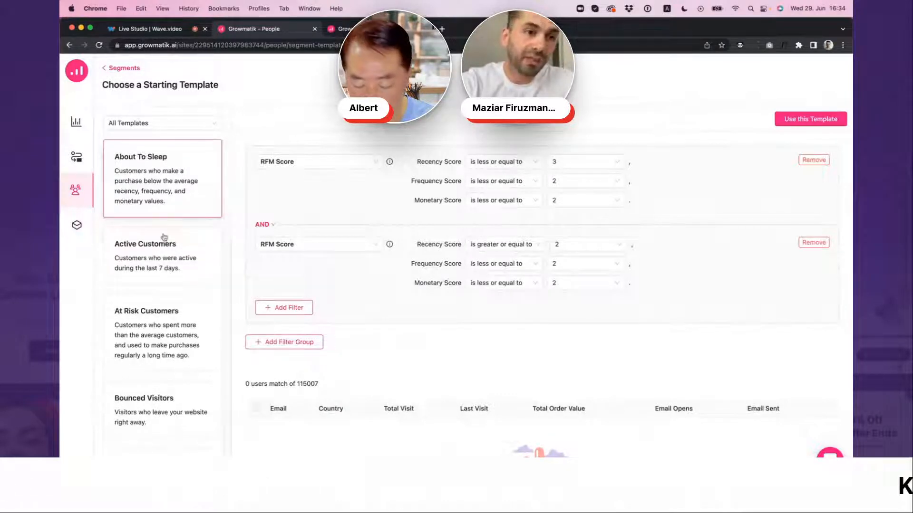
scroll(176, 244, down, 1)
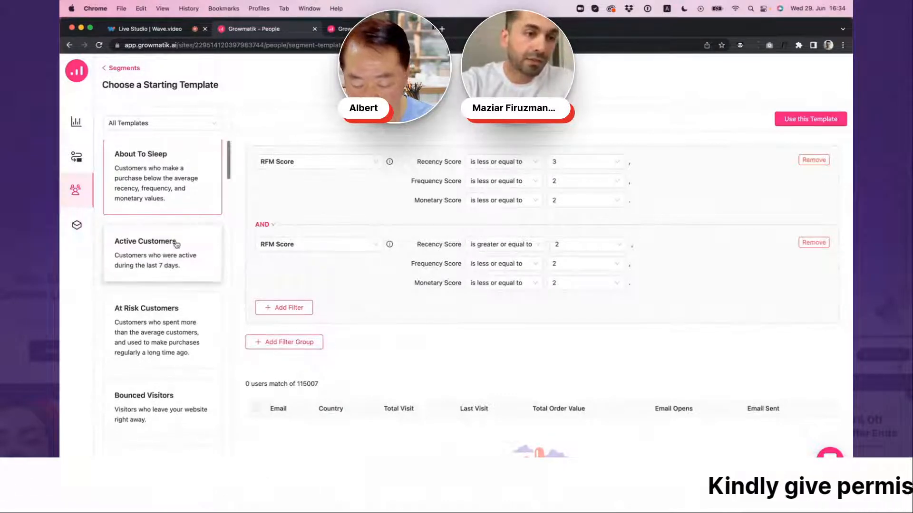
scroll(176, 244, down, 5)
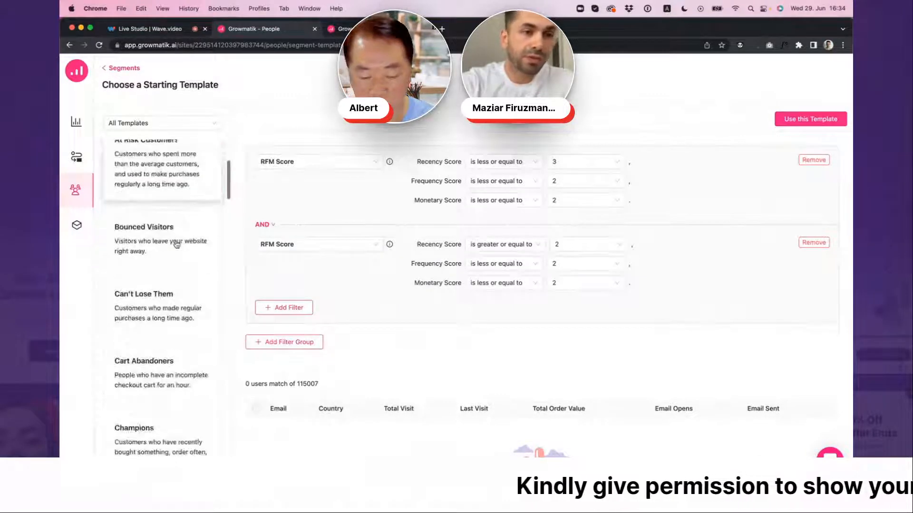
scroll(176, 244, down, 4)
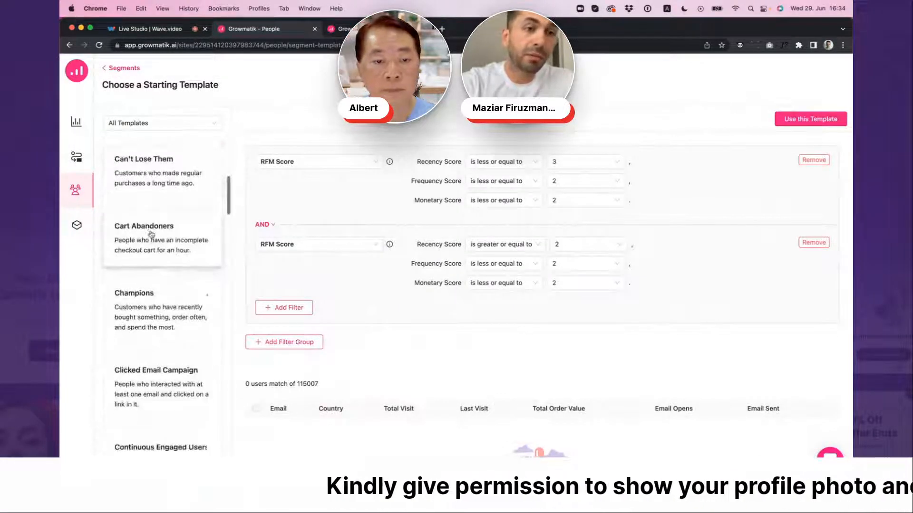
scroll(151, 233, down, 1)
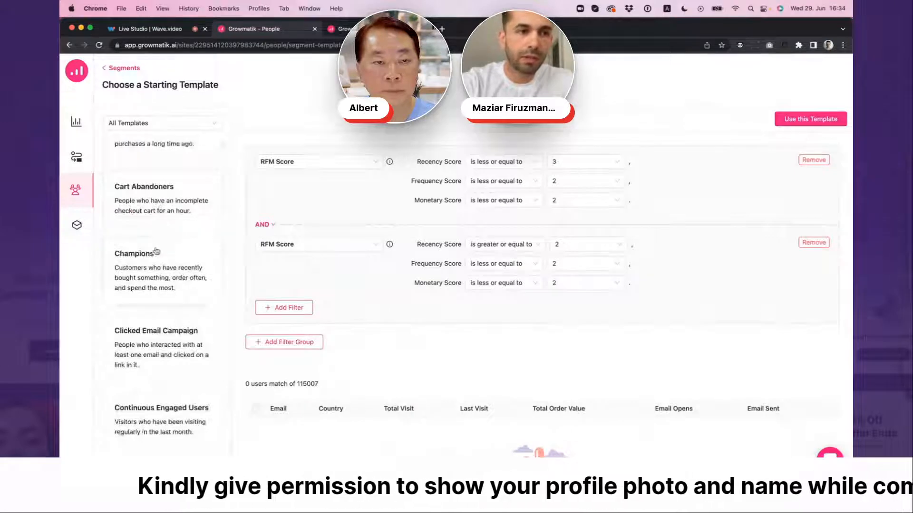
click(158, 210)
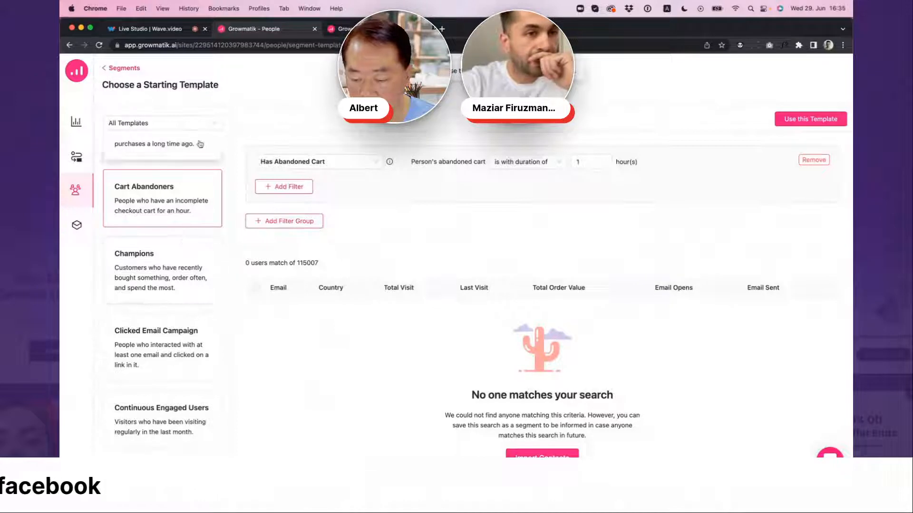
Limit the segment templates to the RFM Model category and preview the Promising Customers template
click(212, 124)
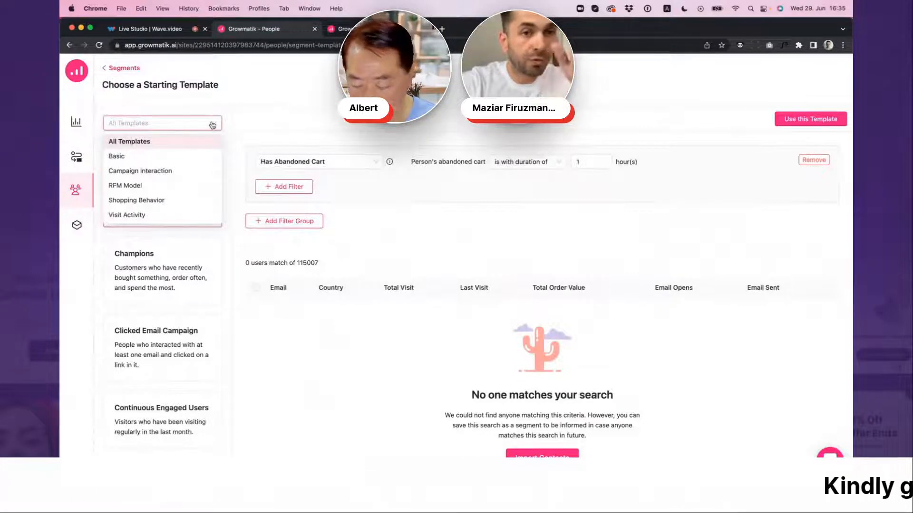
click(163, 188)
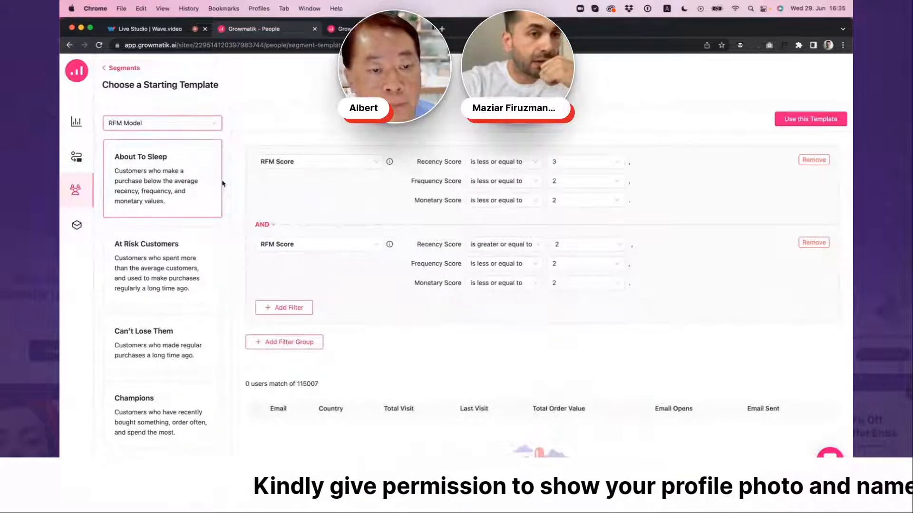
scroll(222, 184, down, 5)
drag(227, 212, 233, 350)
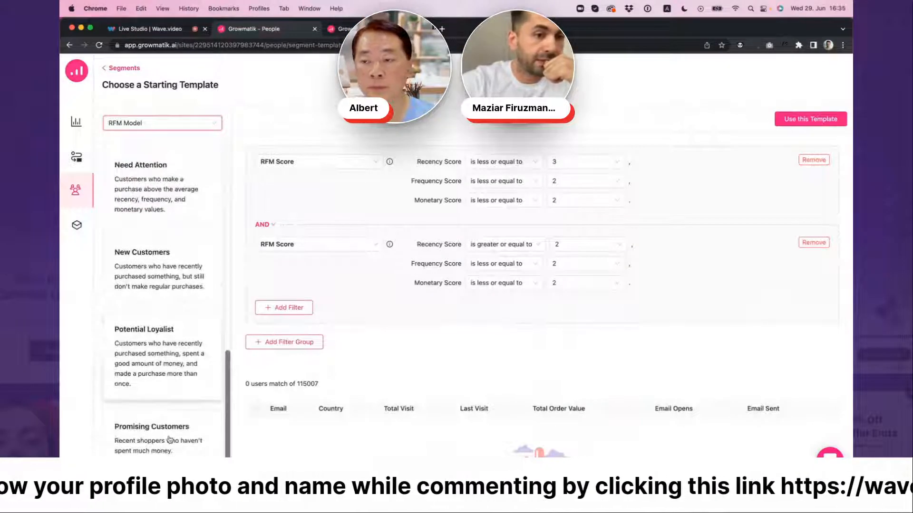
click(171, 422)
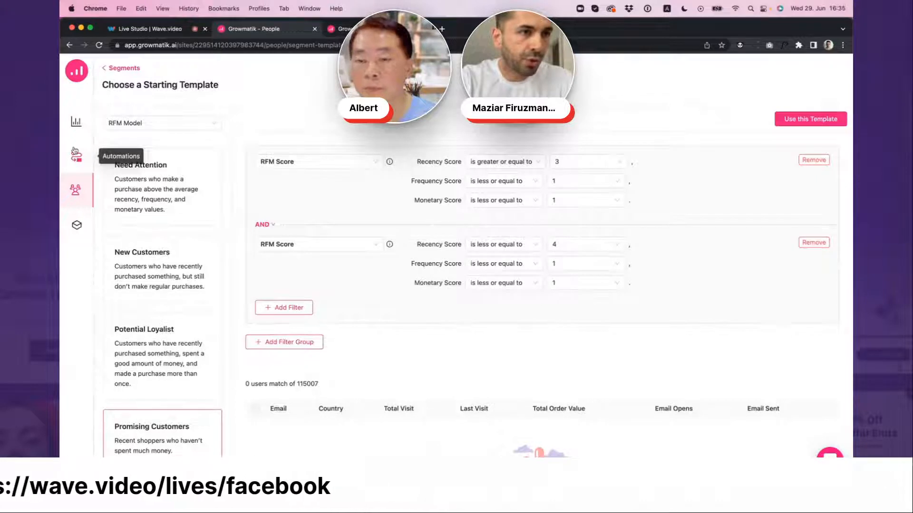
Go to the automation rules and start a new rule from a template
click(76, 158)
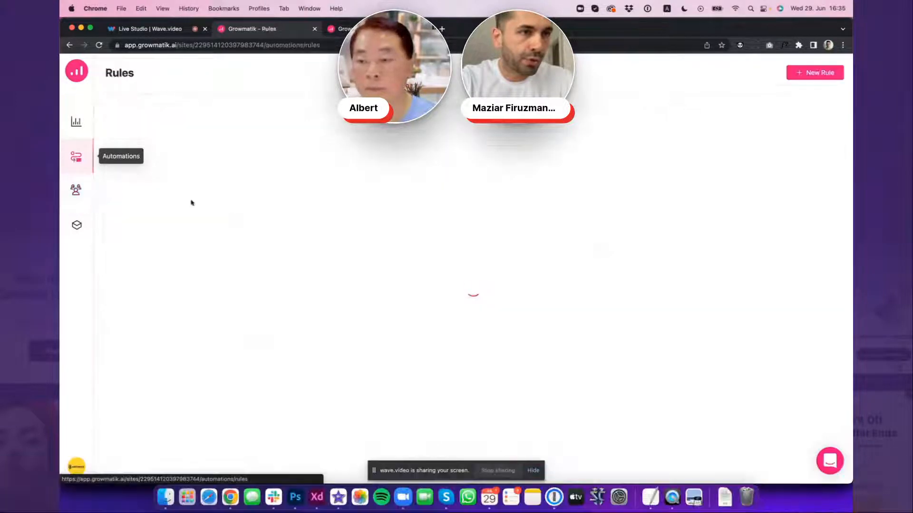
click(815, 73)
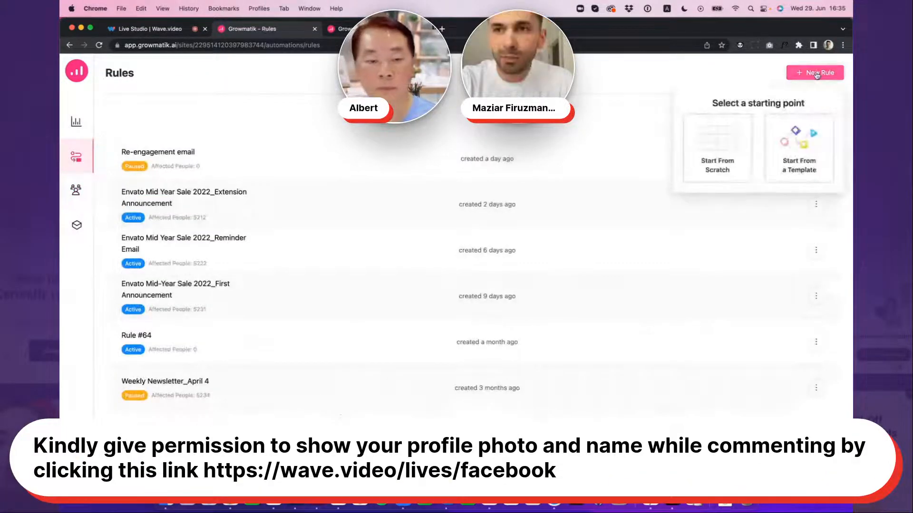
click(801, 155)
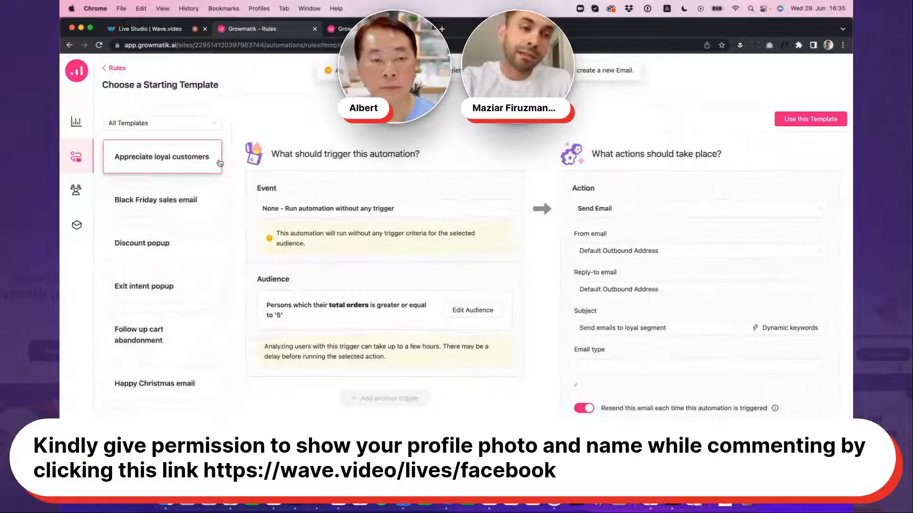
Browse the full list of starting templates for rules and select Potential customer discount to preview it
scroll(210, 169, down, 1)
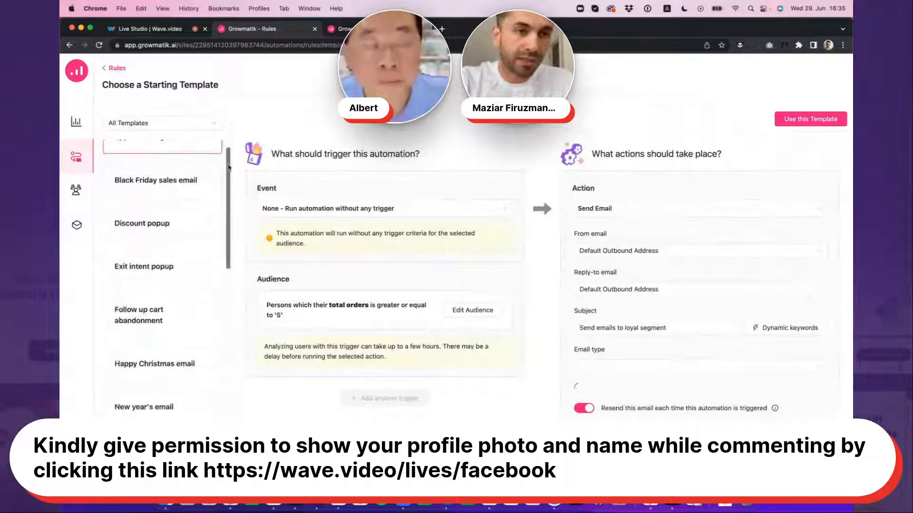
scroll(228, 175, down, 2)
drag(228, 175, 228, 251)
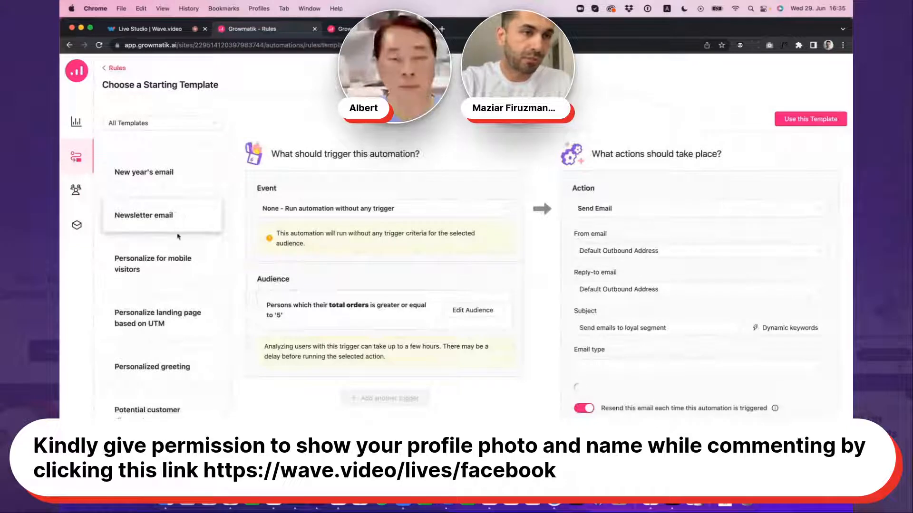
scroll(175, 233, down, 4)
scroll(175, 239, down, 3)
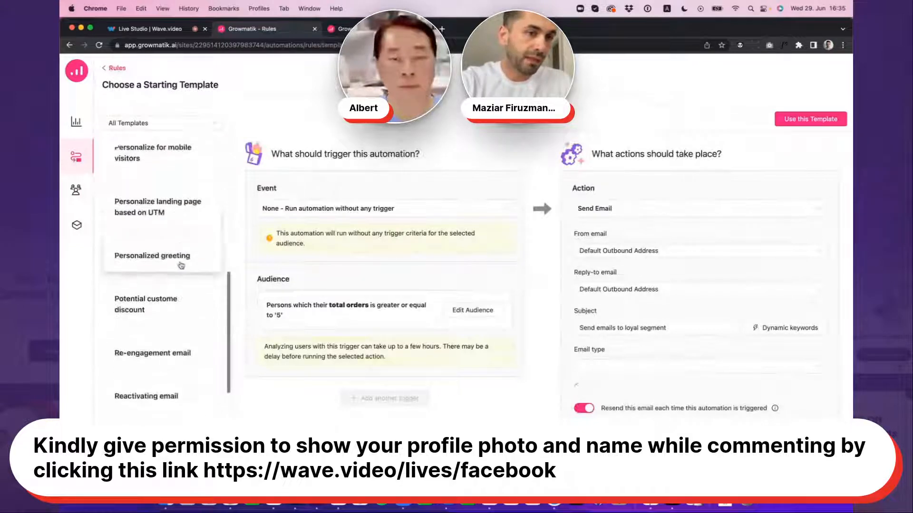
click(155, 271)
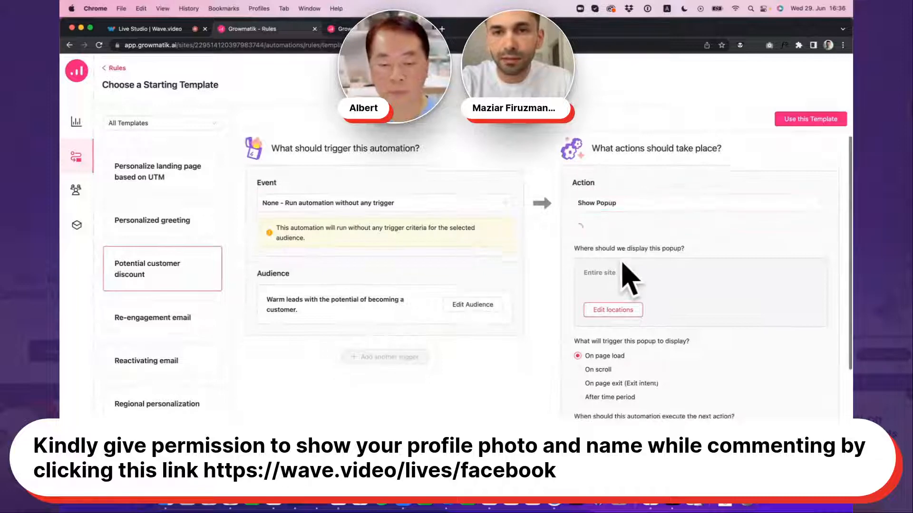
Examine the Potential customer discount template's audience, popup action, display locations and popup trigger settings
scroll(613, 276, down, 4)
scroll(647, 221, up, 3)
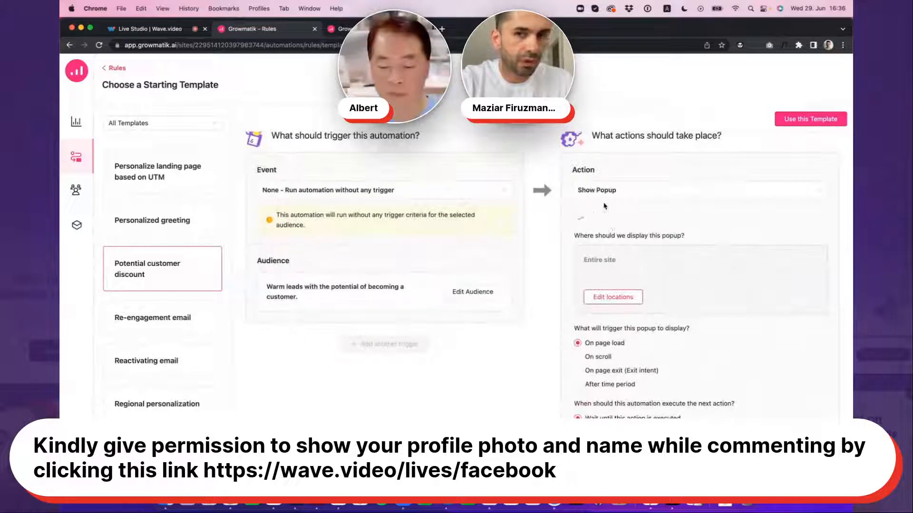
scroll(327, 214, down, 3)
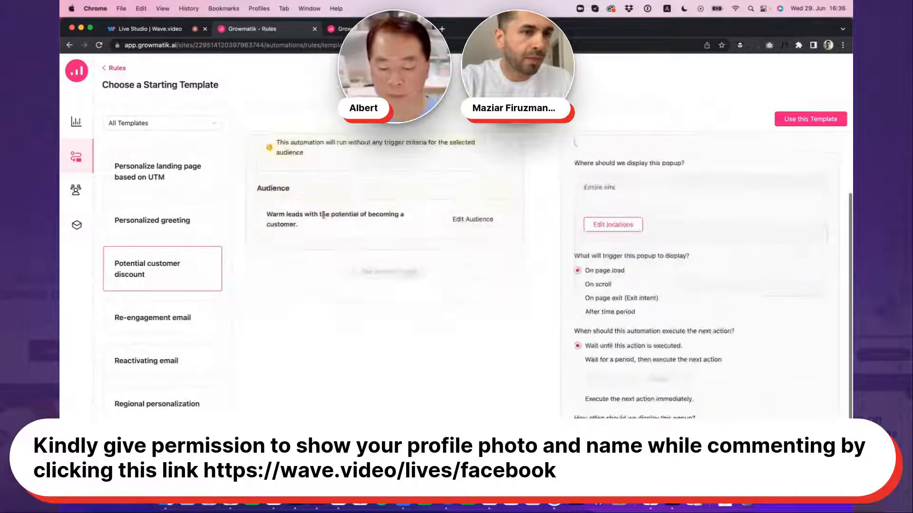
scroll(182, 311, down, 5)
Preview the Scroll-based popup template and look through the remaining rule templates
click(182, 312)
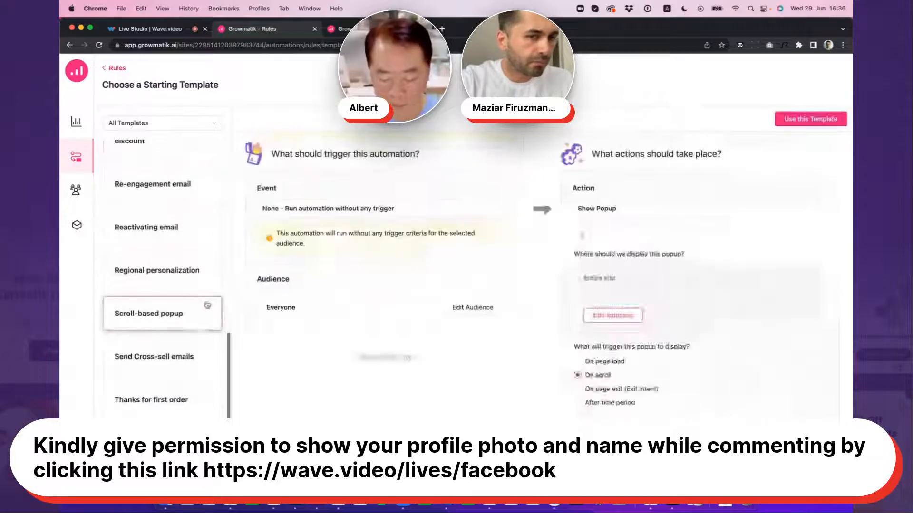
scroll(211, 343, down, 1)
scroll(213, 339, down, 1)
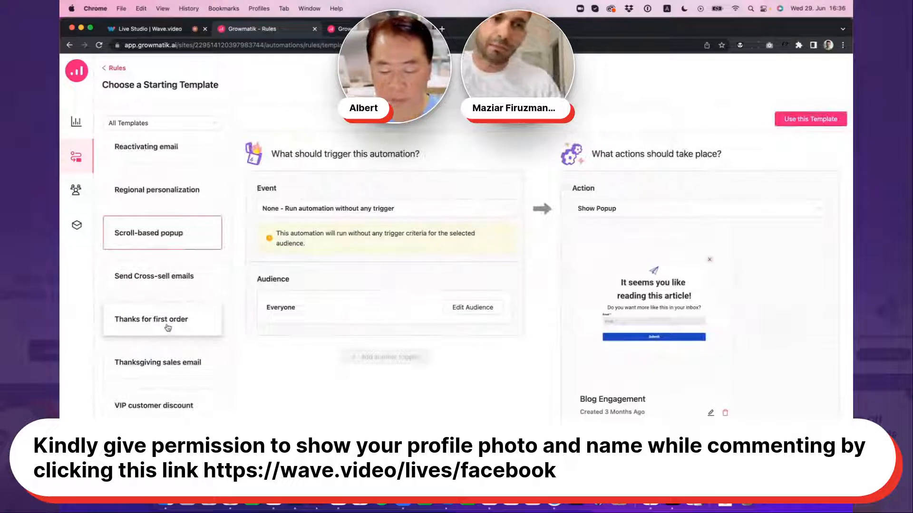
Open the site's analytics and review the campaign results, including Weekly Newsletter_April 4 sign-ups, and the site engagement and sales reports
click(76, 123)
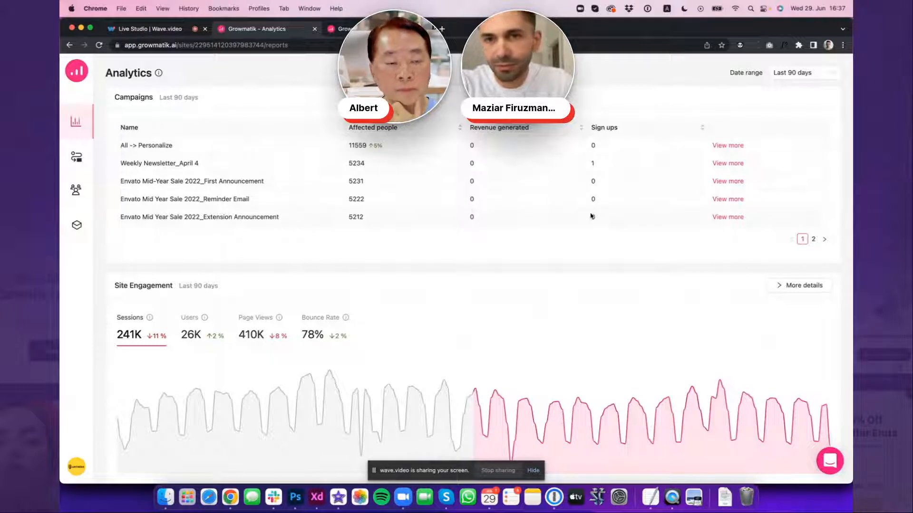
double_click(592, 164)
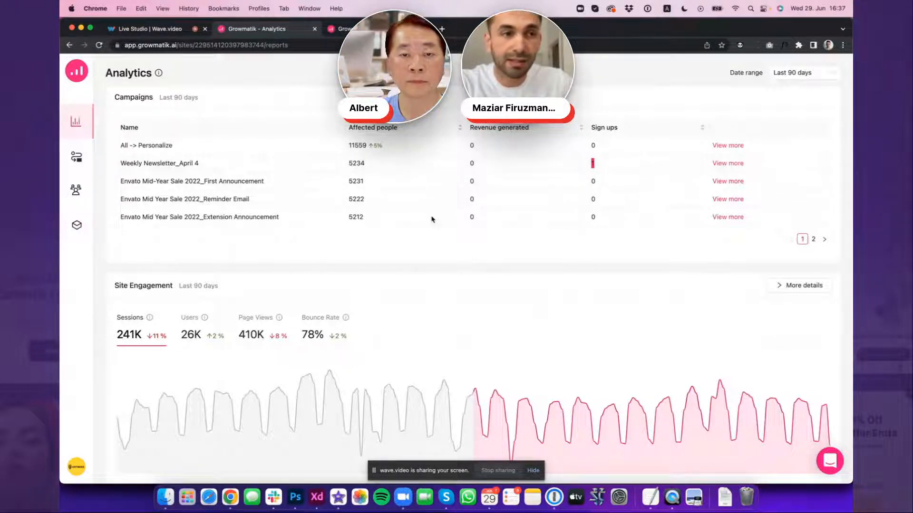
scroll(433, 219, down, 1)
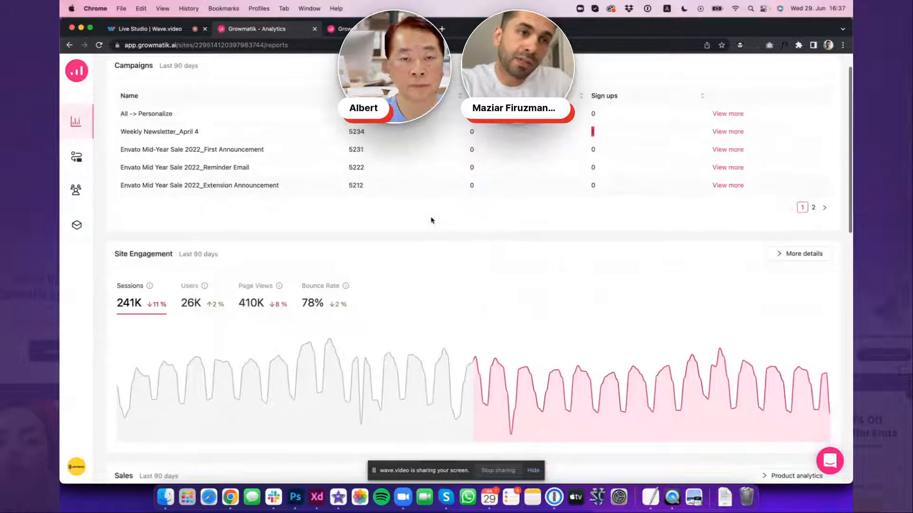
scroll(431, 220, down, 4)
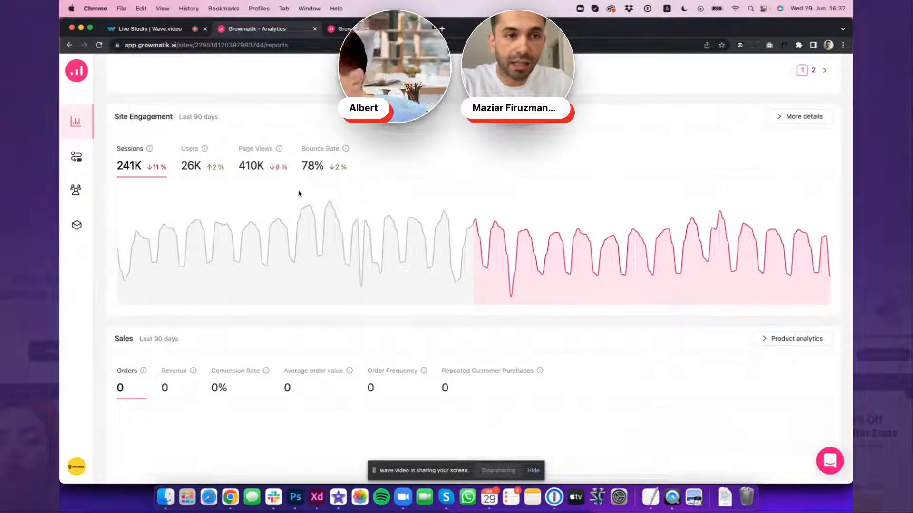
Set the analytics date range to Last 30 days
scroll(803, 83, up, 3)
scroll(802, 89, up, 2)
click(803, 73)
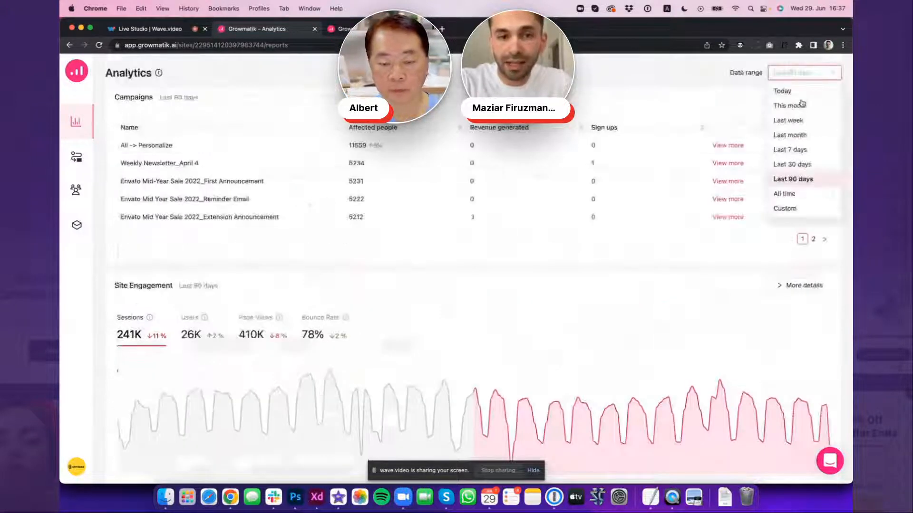
click(791, 165)
Examine the site engagement, sales, customers and email engagement reports for the selected period
scroll(657, 246, down, 3)
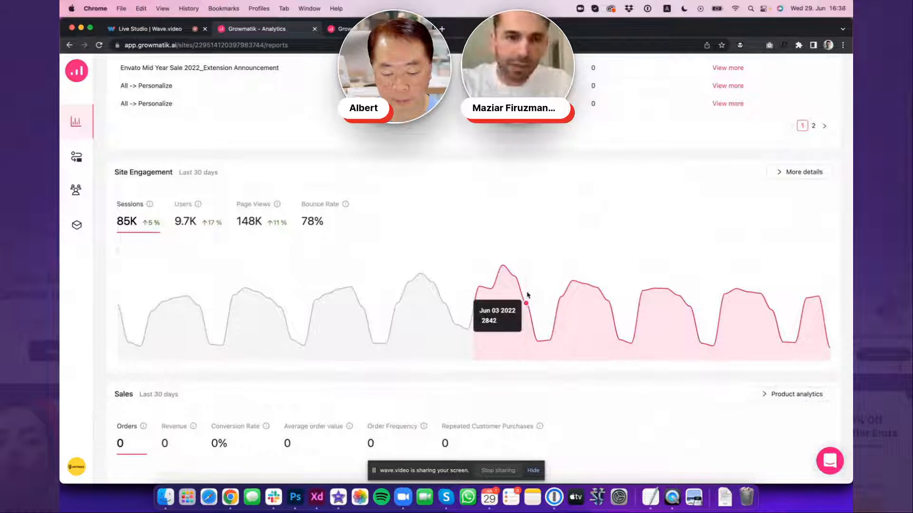
scroll(426, 299, down, 5)
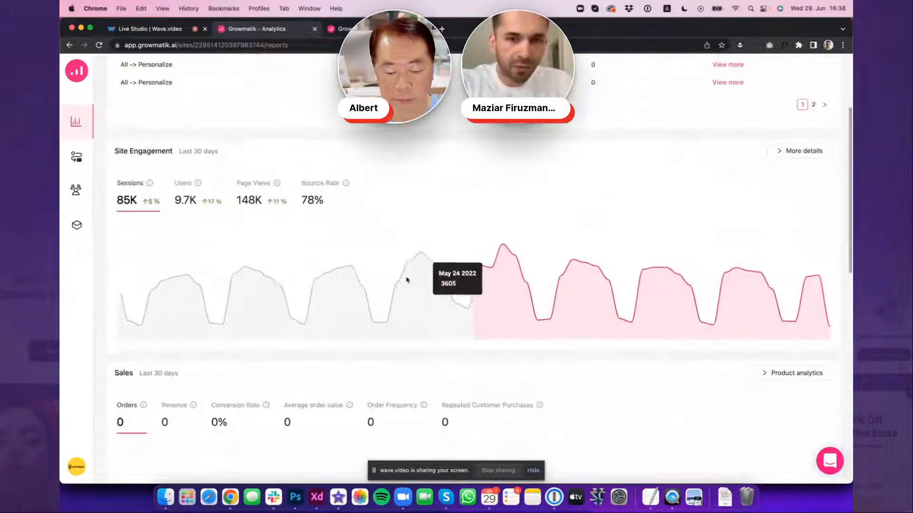
scroll(398, 300, down, 4)
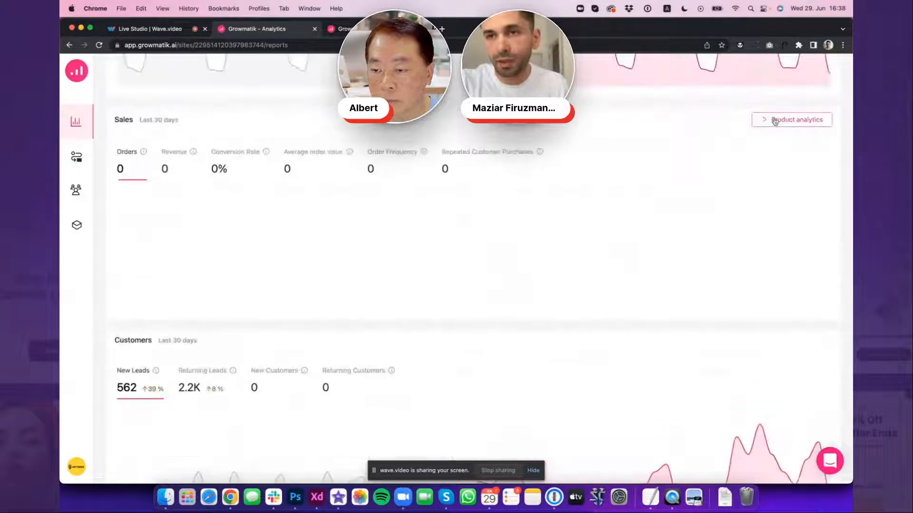
scroll(298, 283, down, 2)
scroll(298, 284, down, 3)
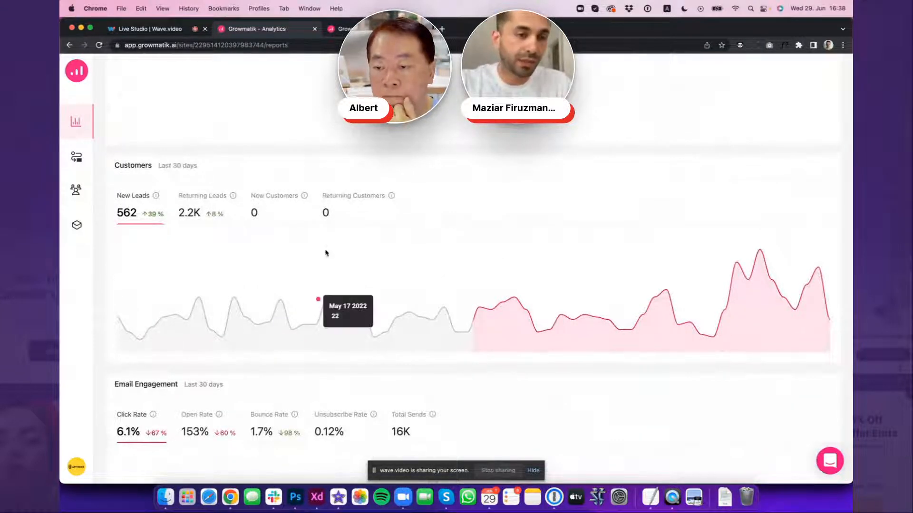
scroll(326, 252, down, 3)
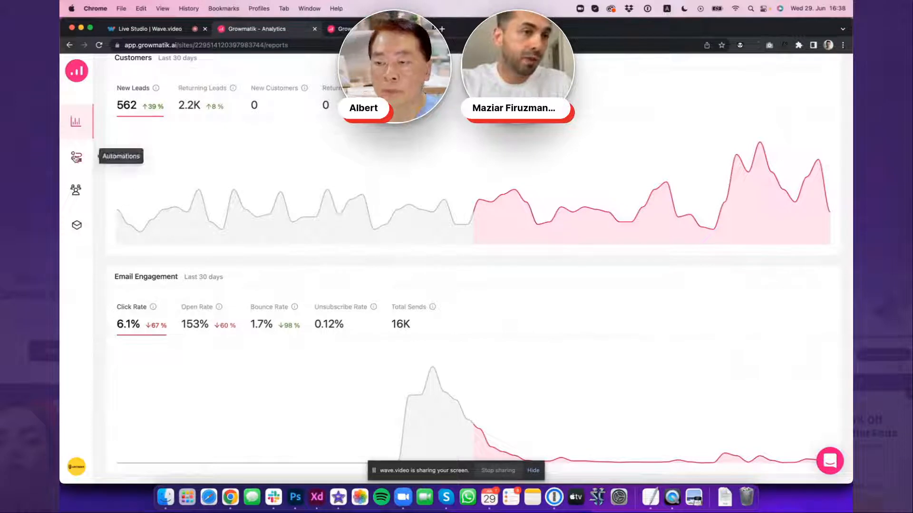
Open the Envato Mid-Year Sale 2022_First Announcement rule from the automation rules and view its analytics
click(74, 157)
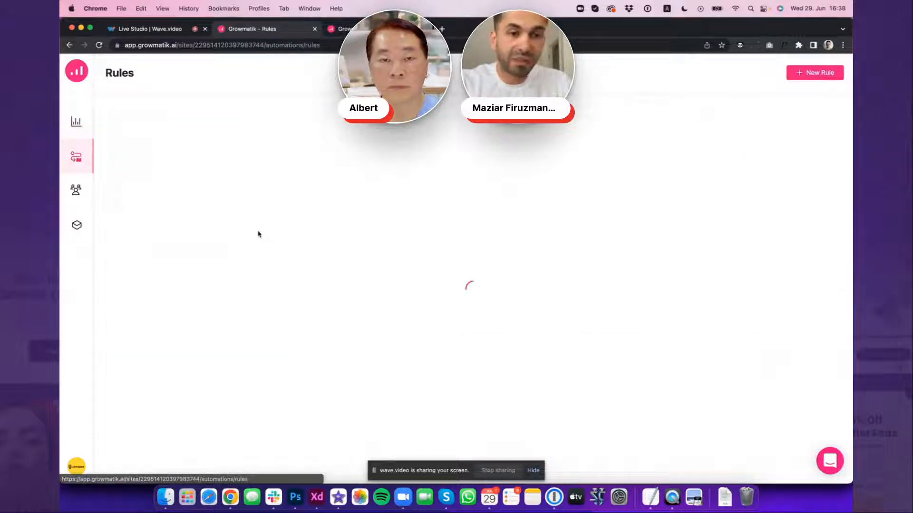
scroll(293, 288, down, 2)
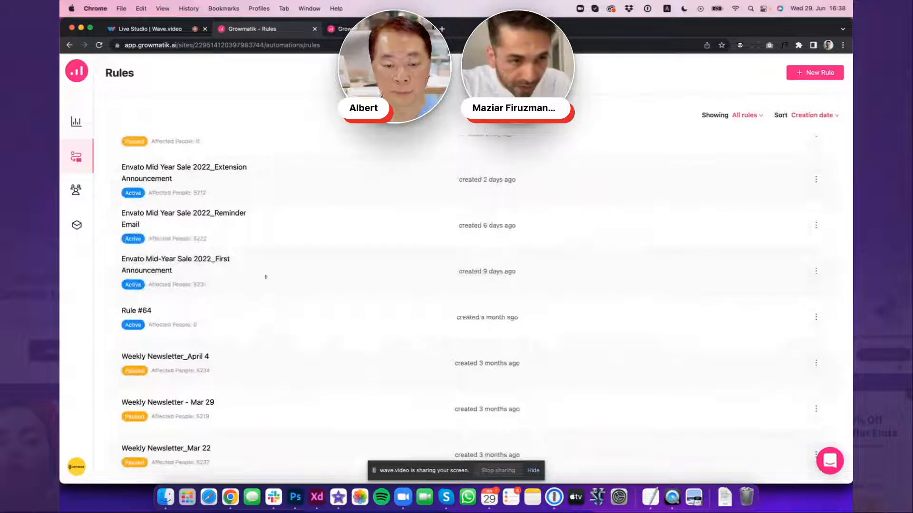
click(816, 271)
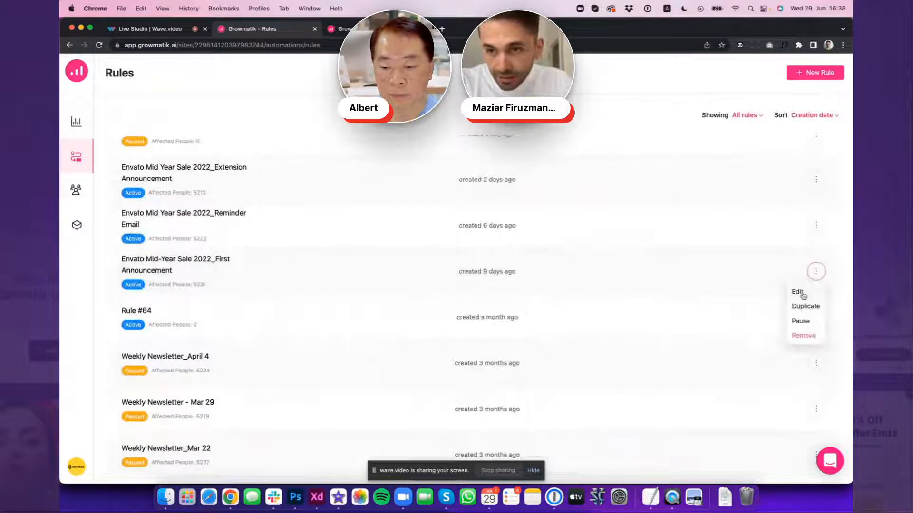
click(802, 294)
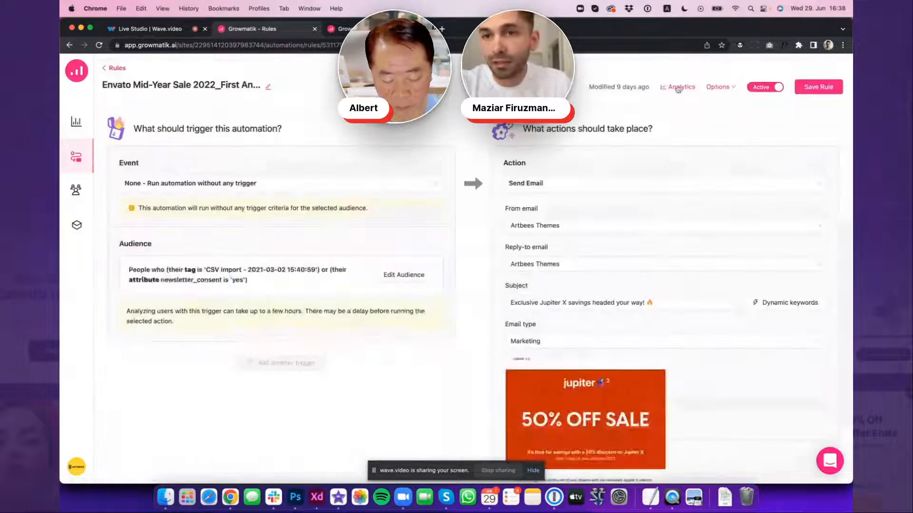
click(677, 88)
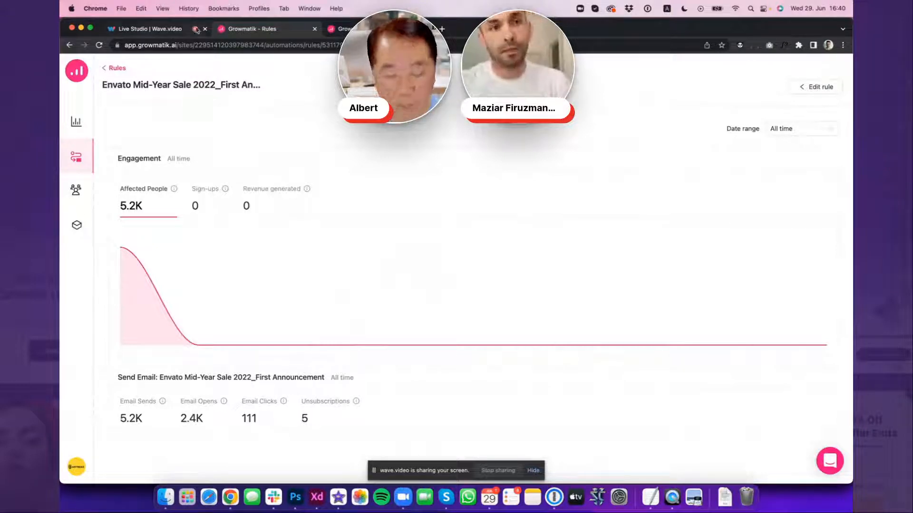
Stop sharing the screen
click(497, 471)
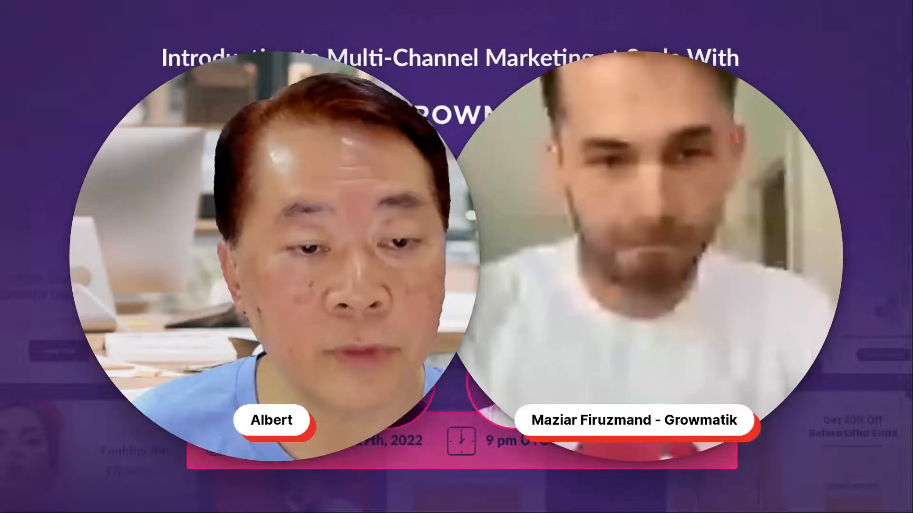